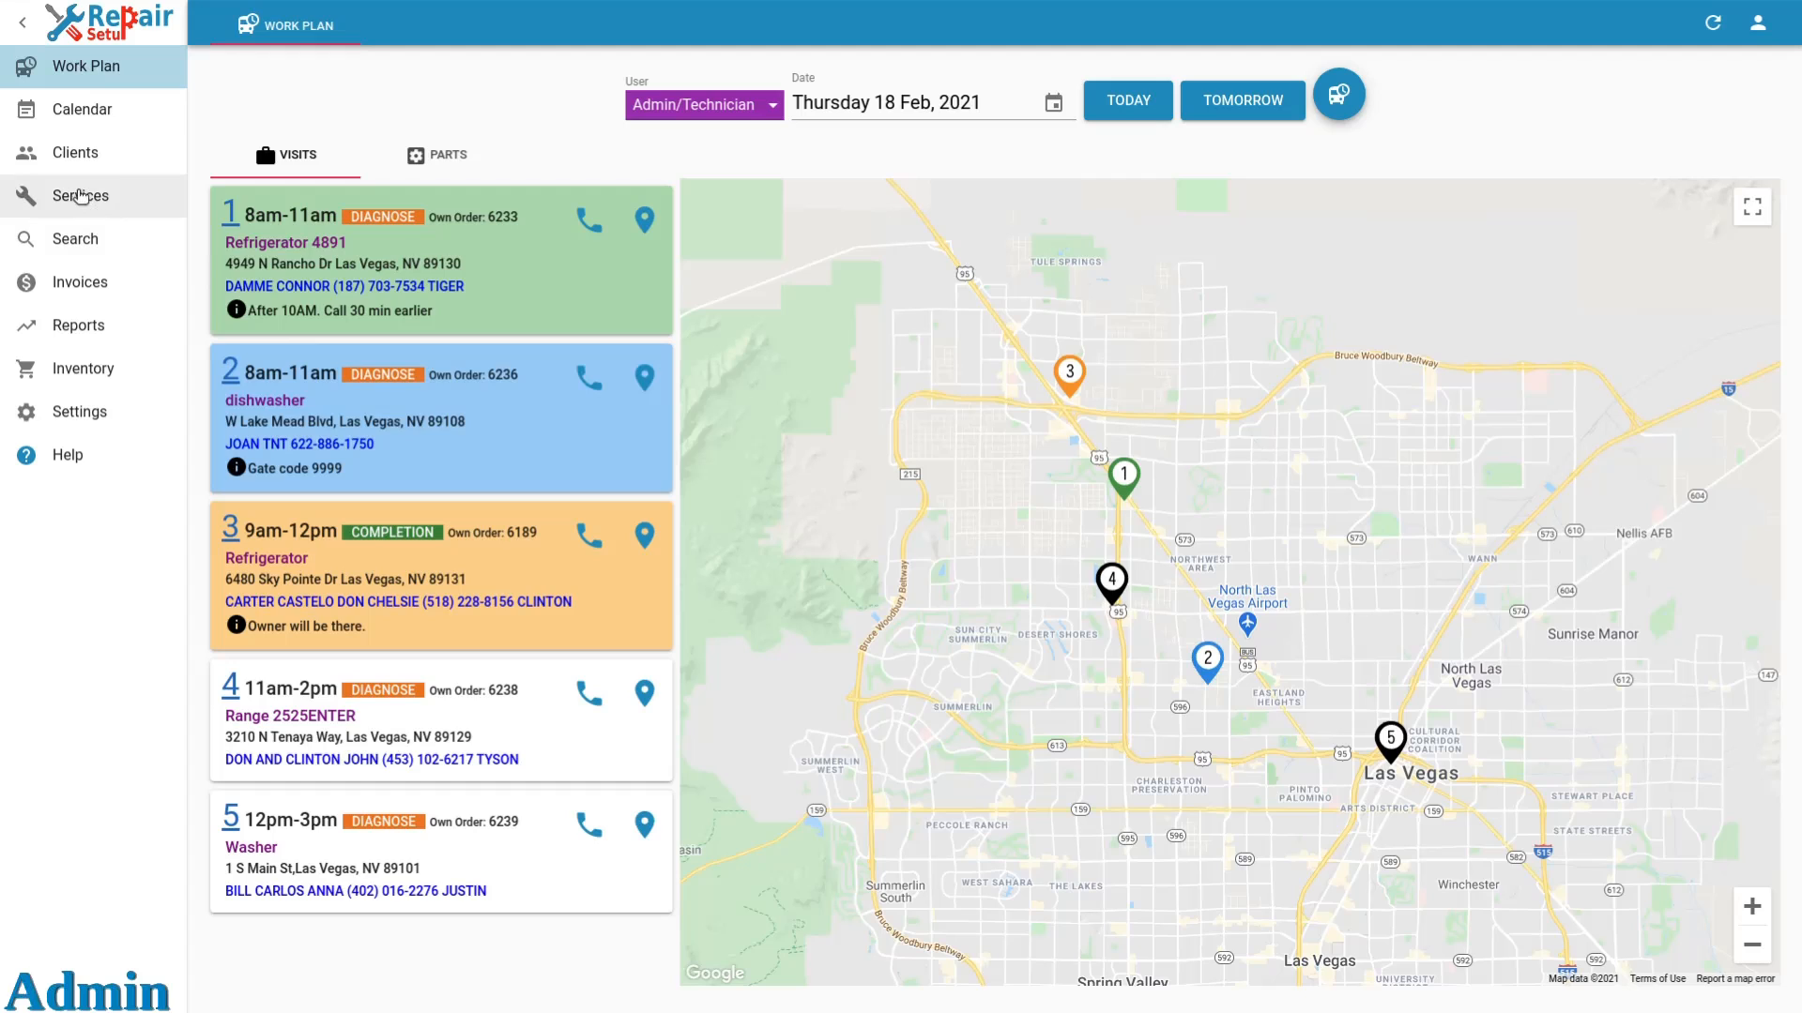
Open the new Refrigerator service order from the services list and add a new visit to it.
click(75, 199)
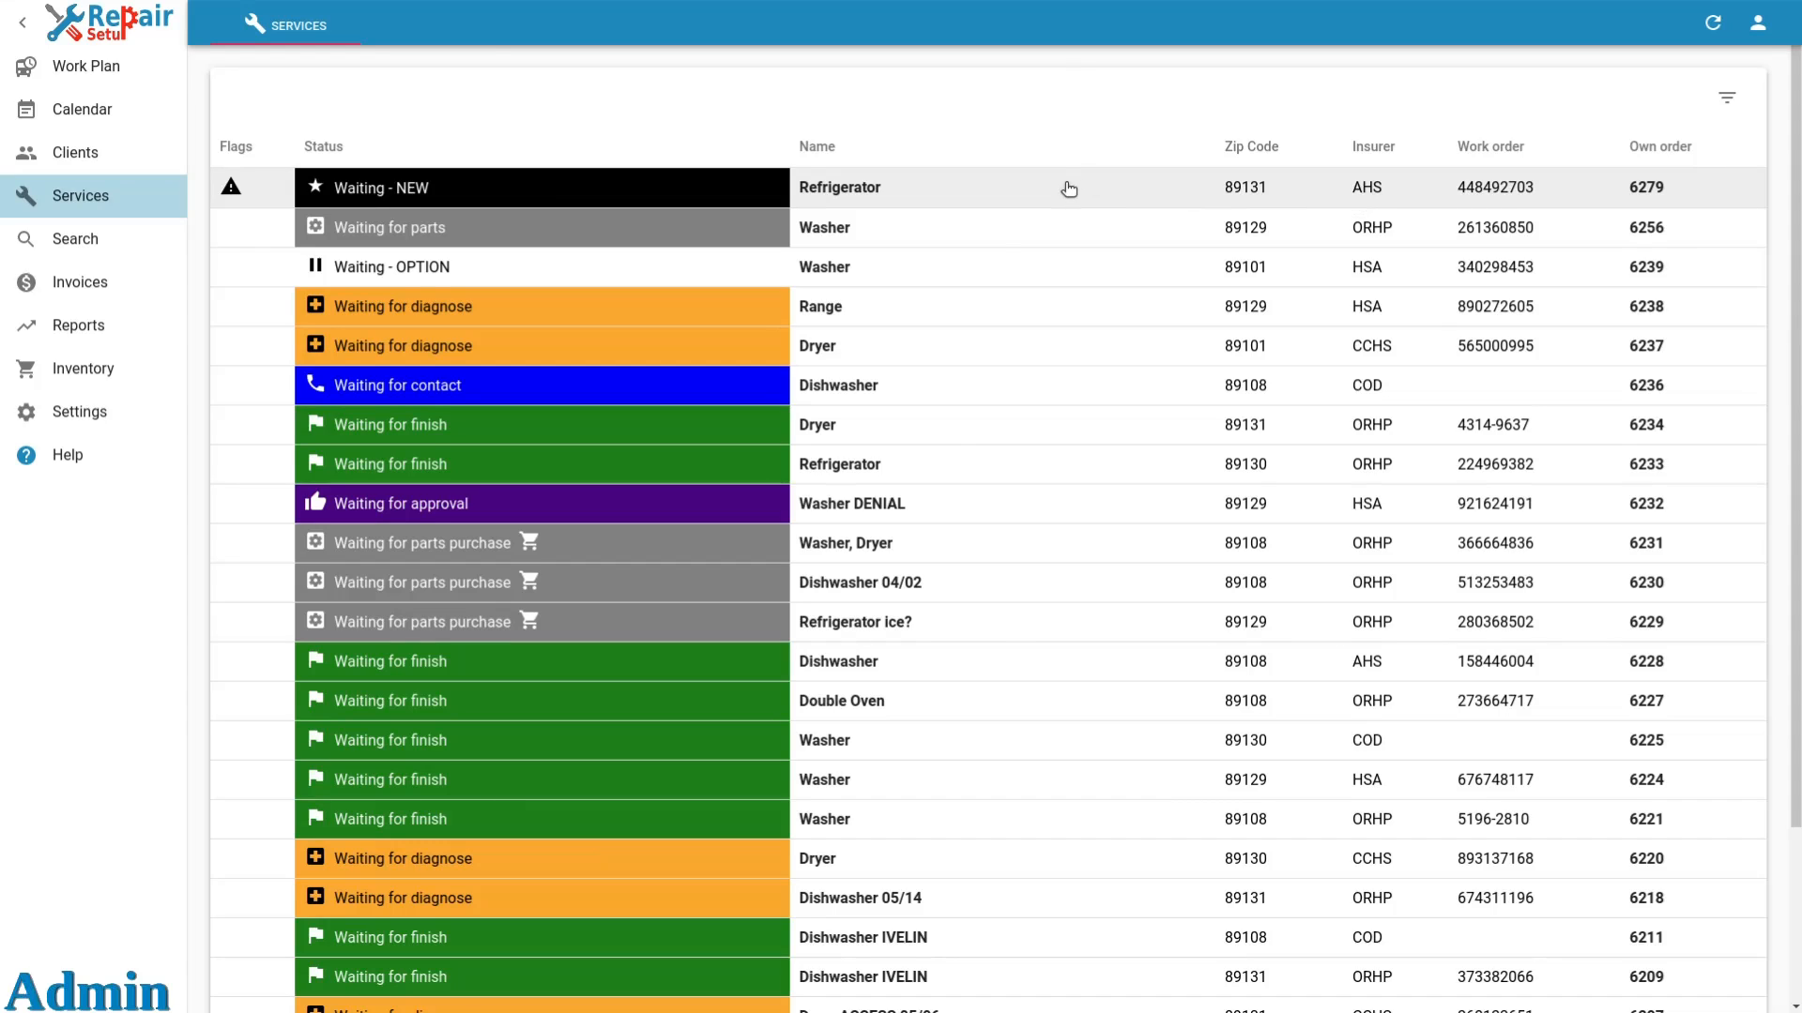
click(1069, 189)
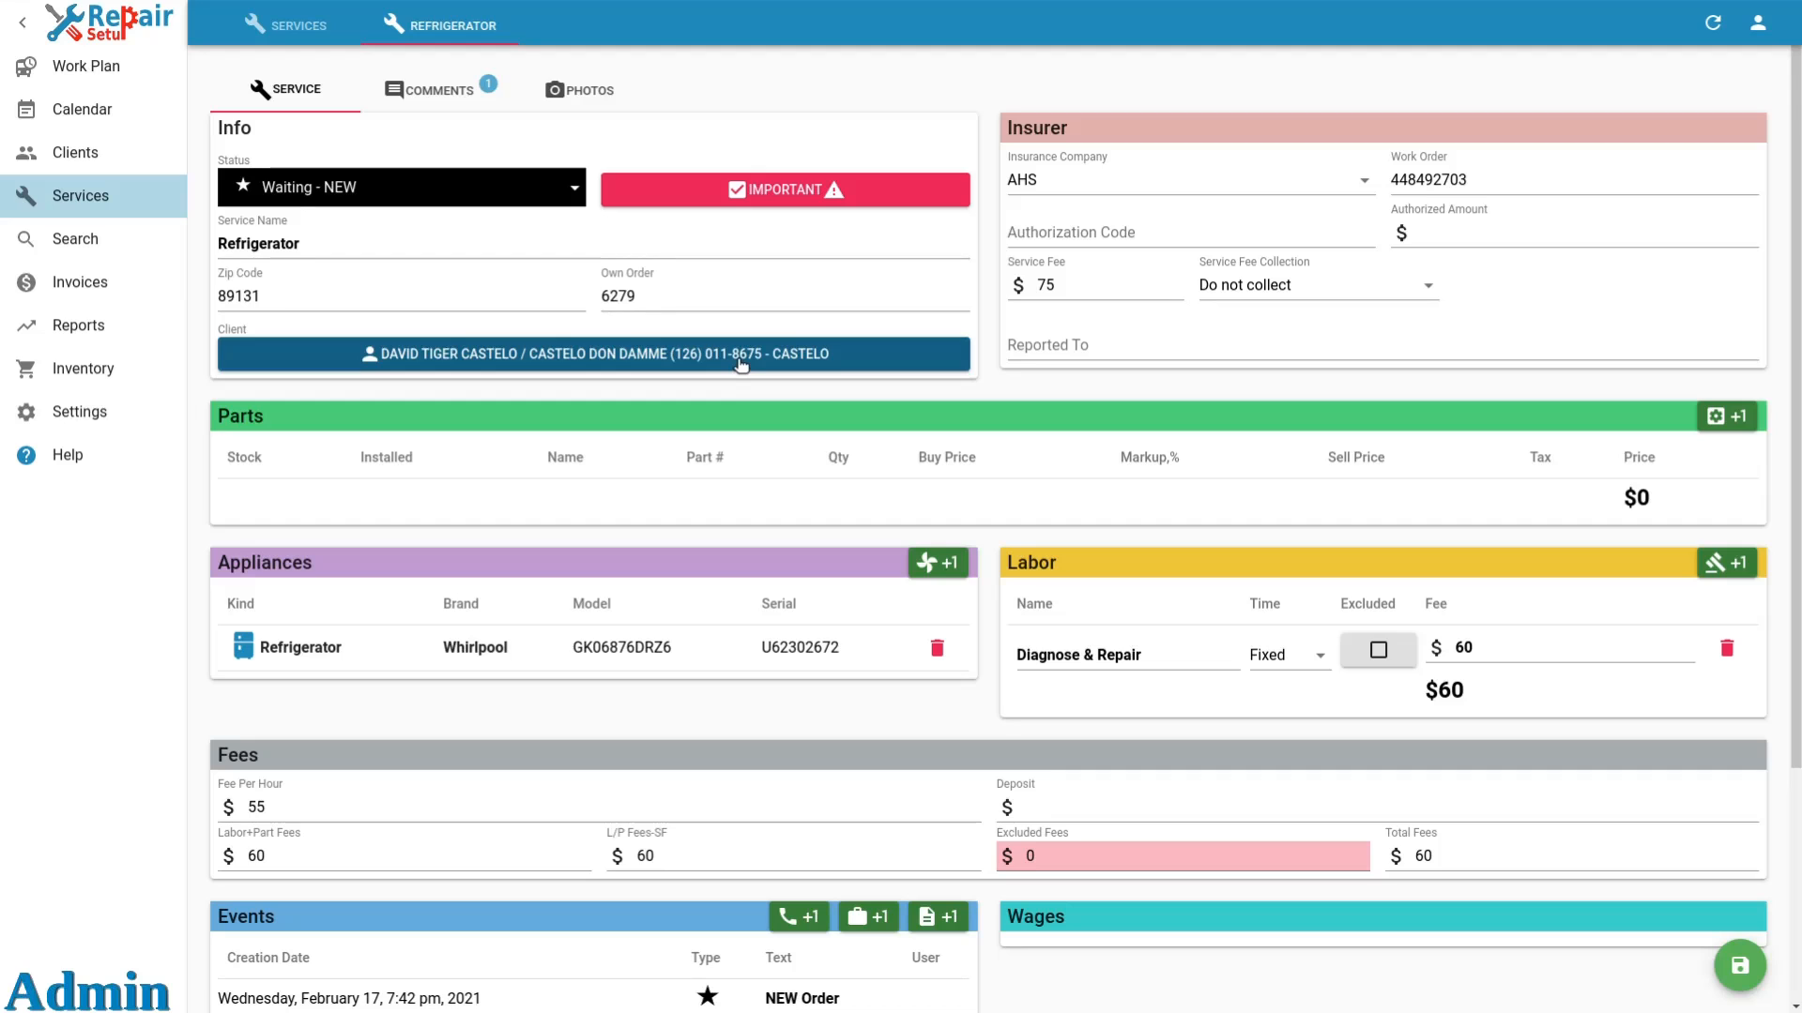
scroll(741, 365, down, 2)
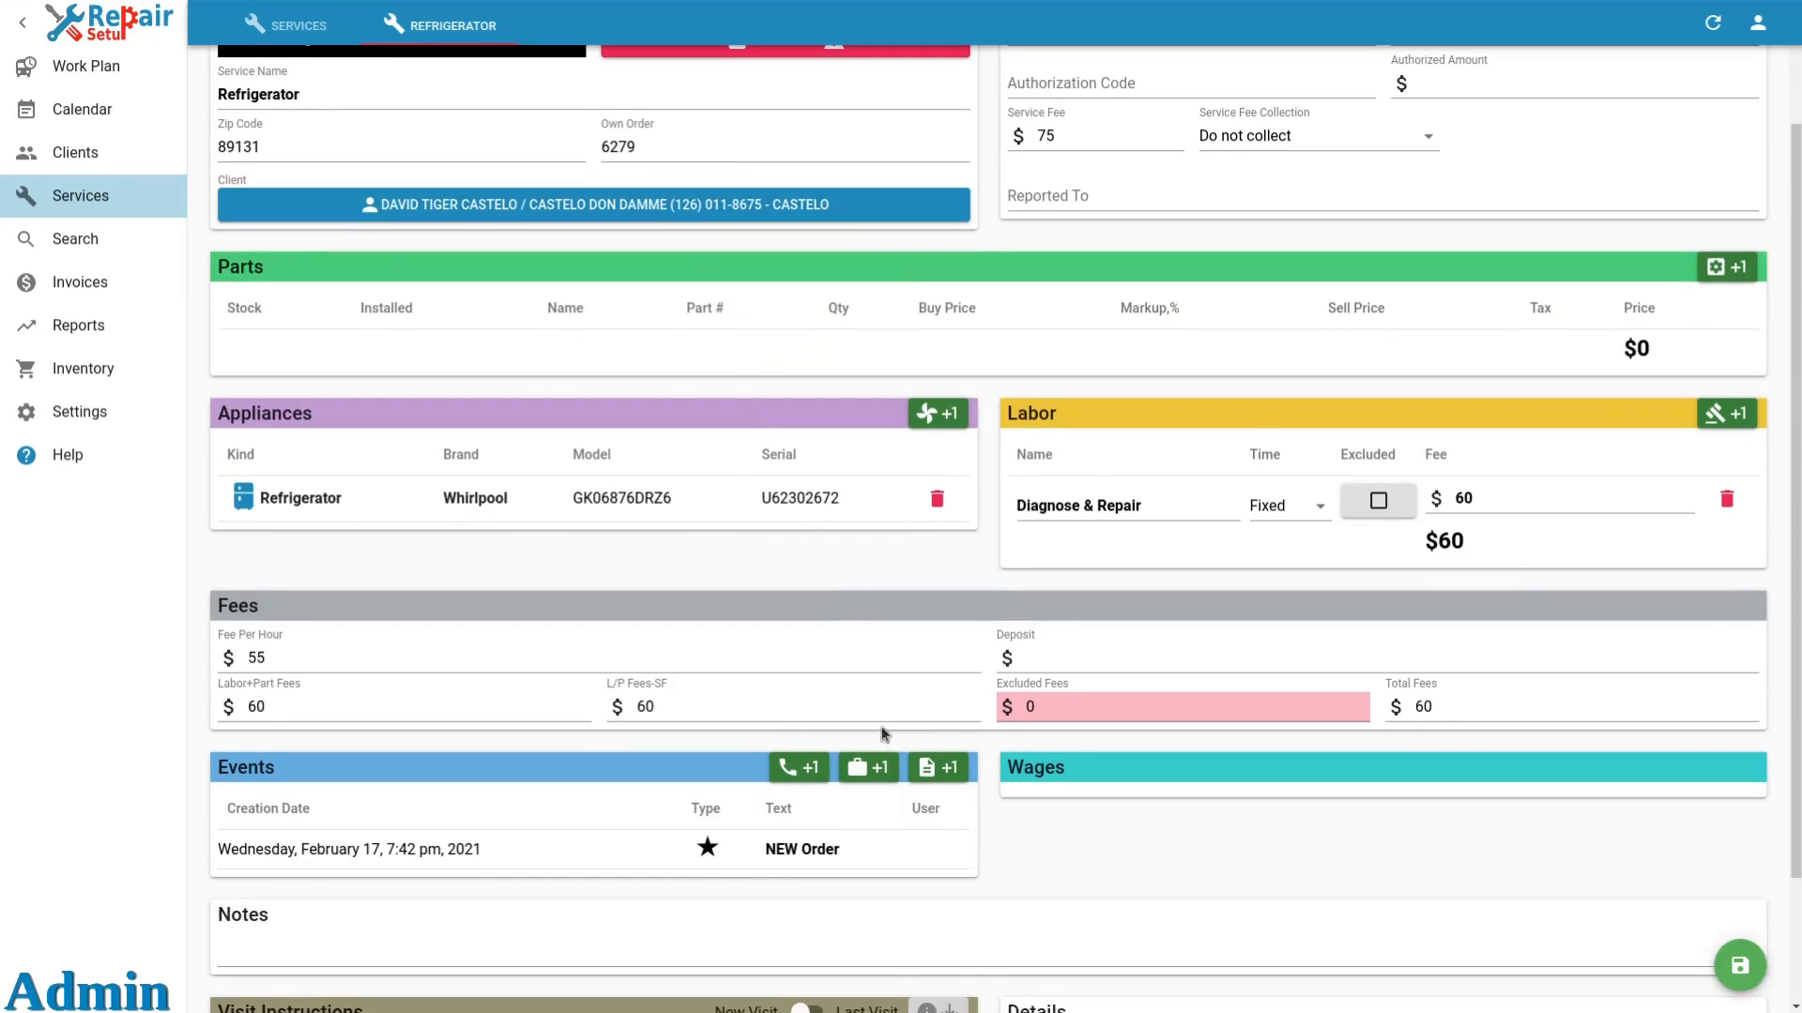
click(882, 768)
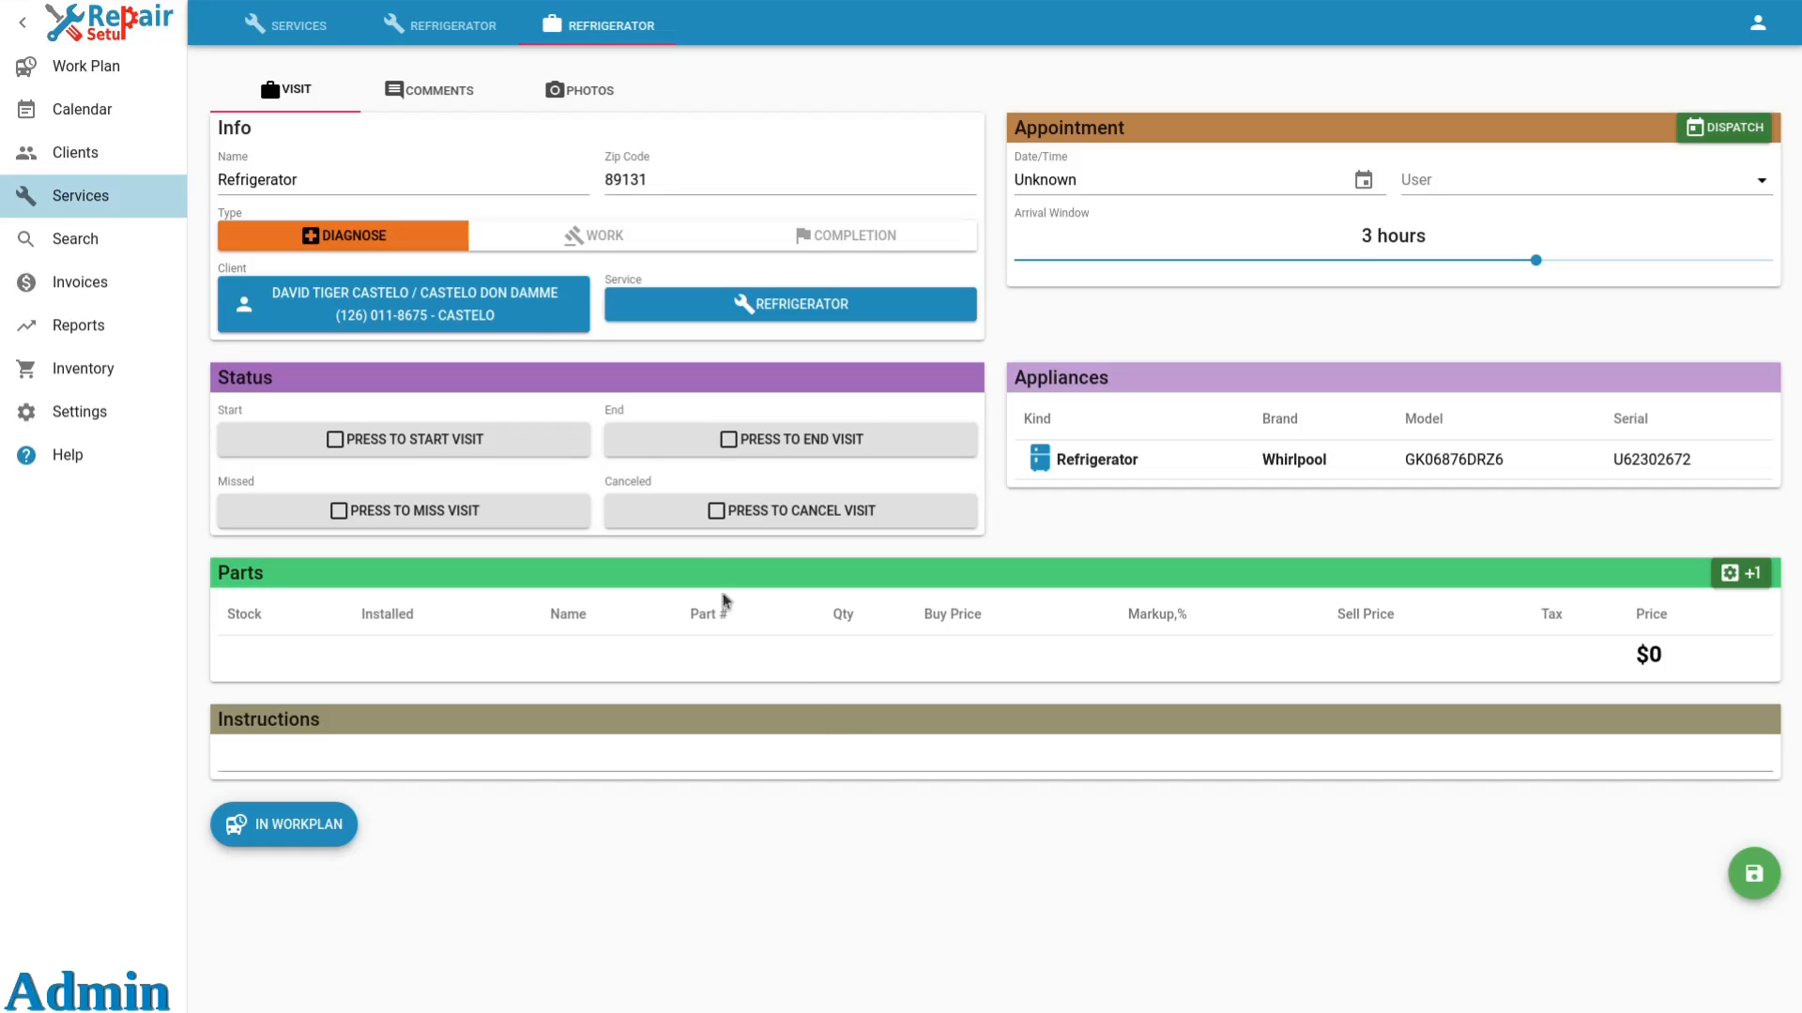
click(314, 189)
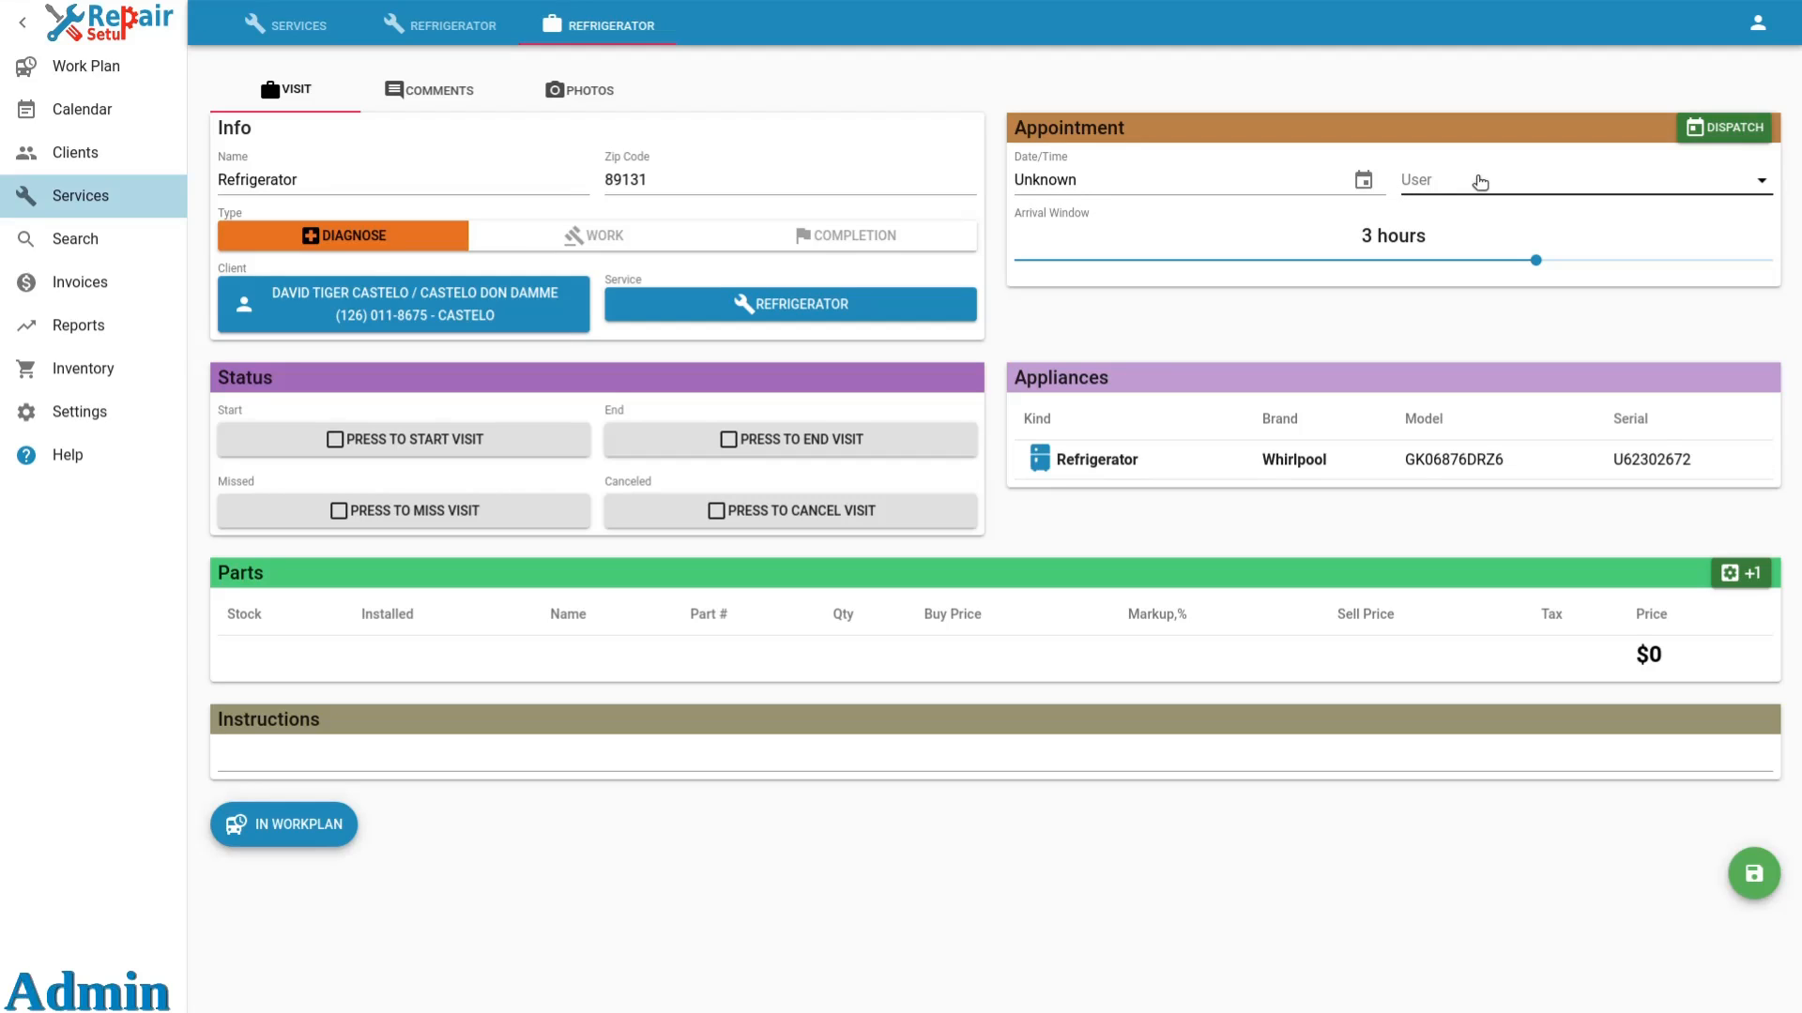
Open the dispatcher for the visit and review the calendars of Technician 1 and Technician 2.
click(1721, 128)
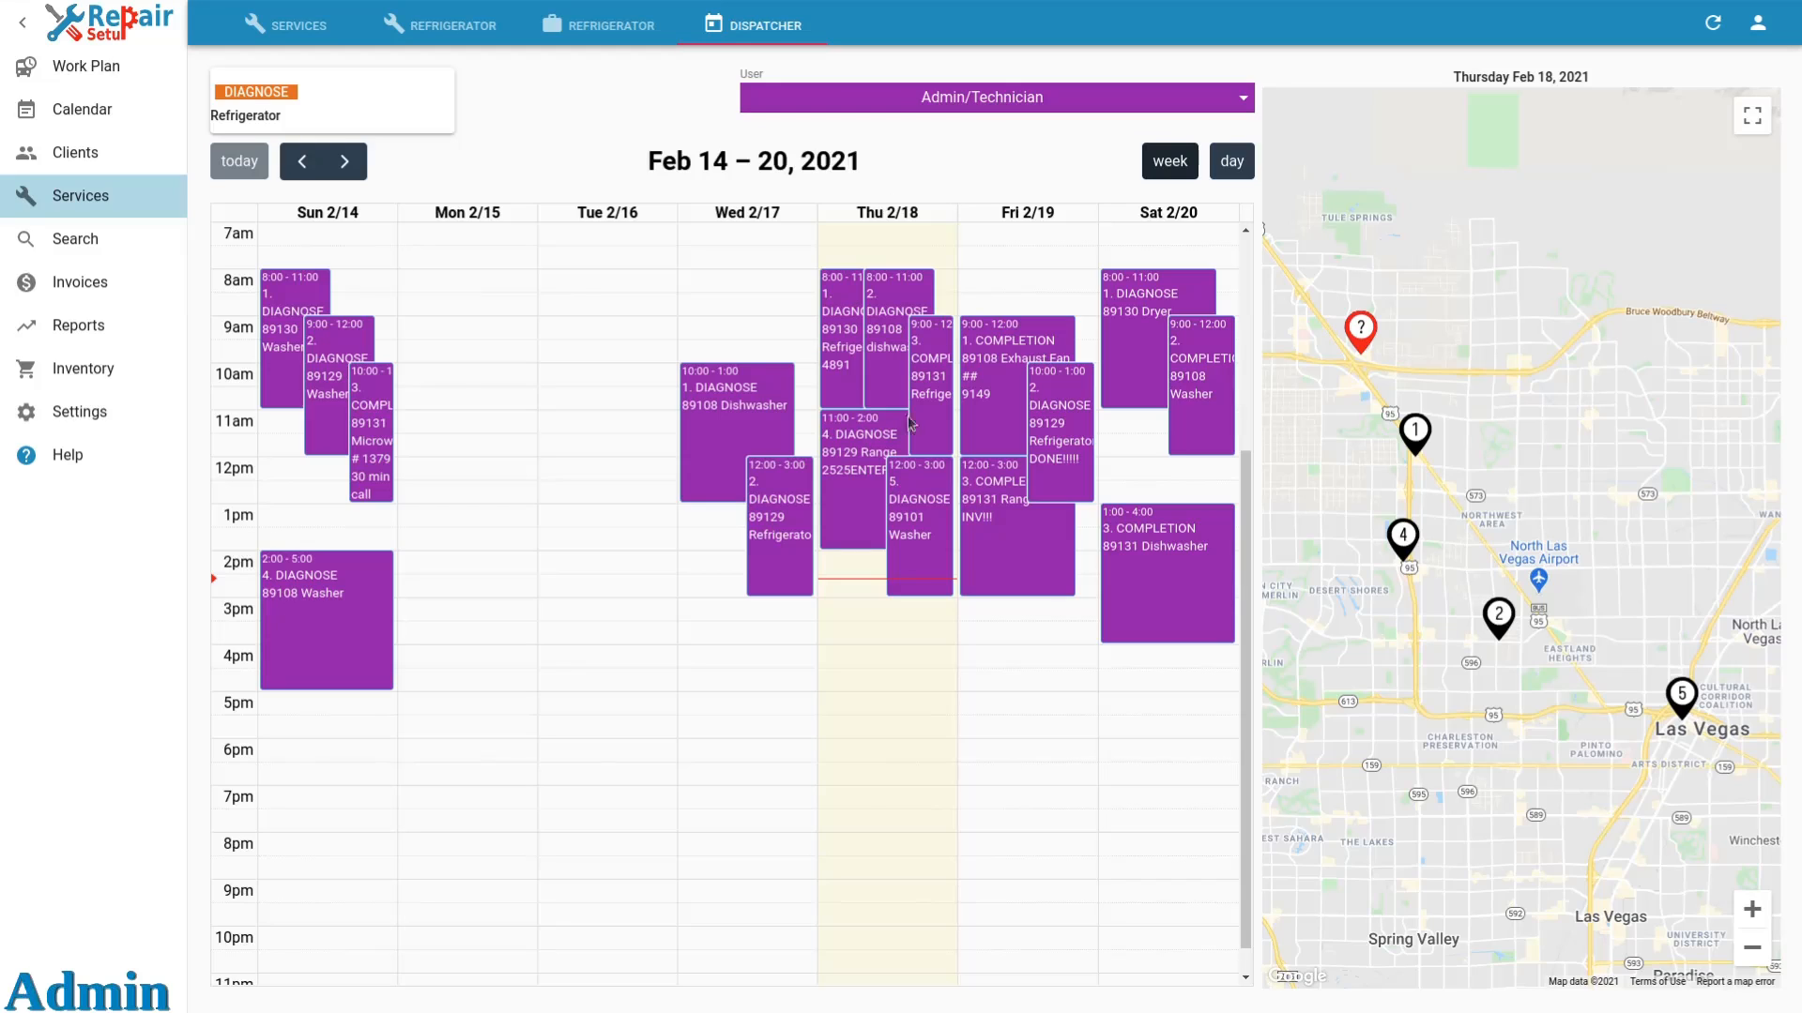
click(982, 112)
click(971, 149)
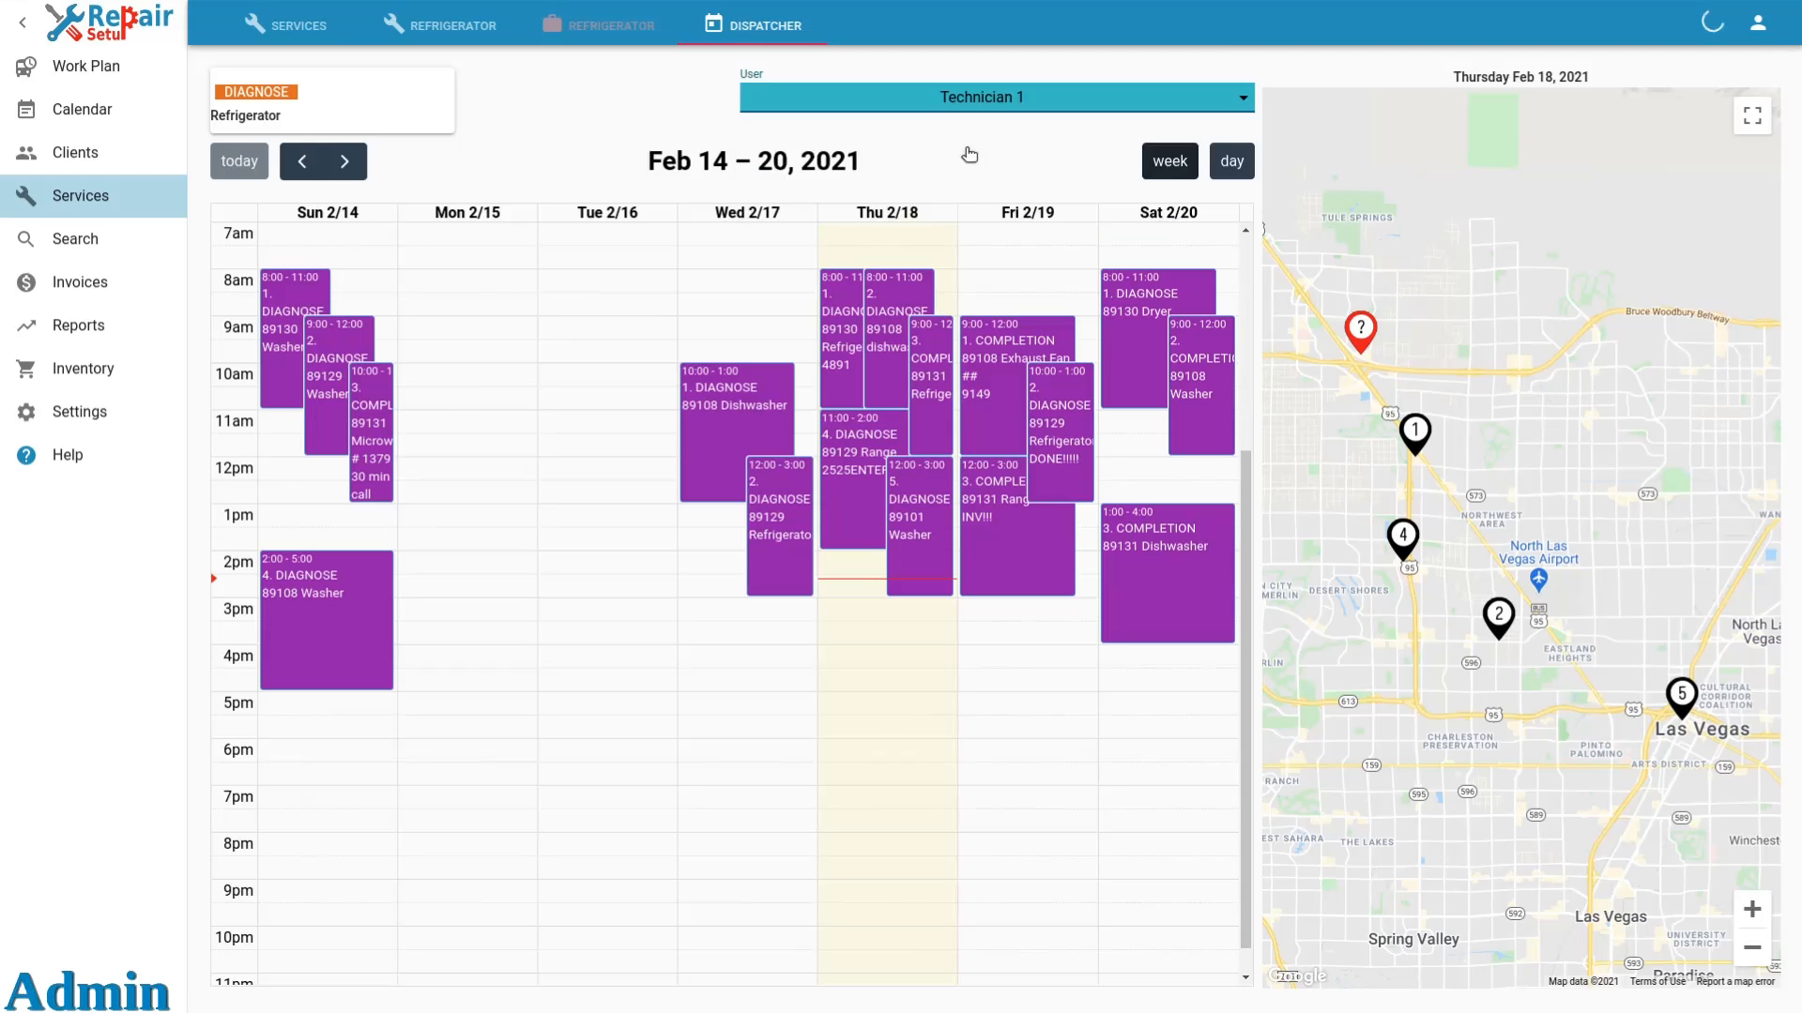
click(976, 112)
click(967, 142)
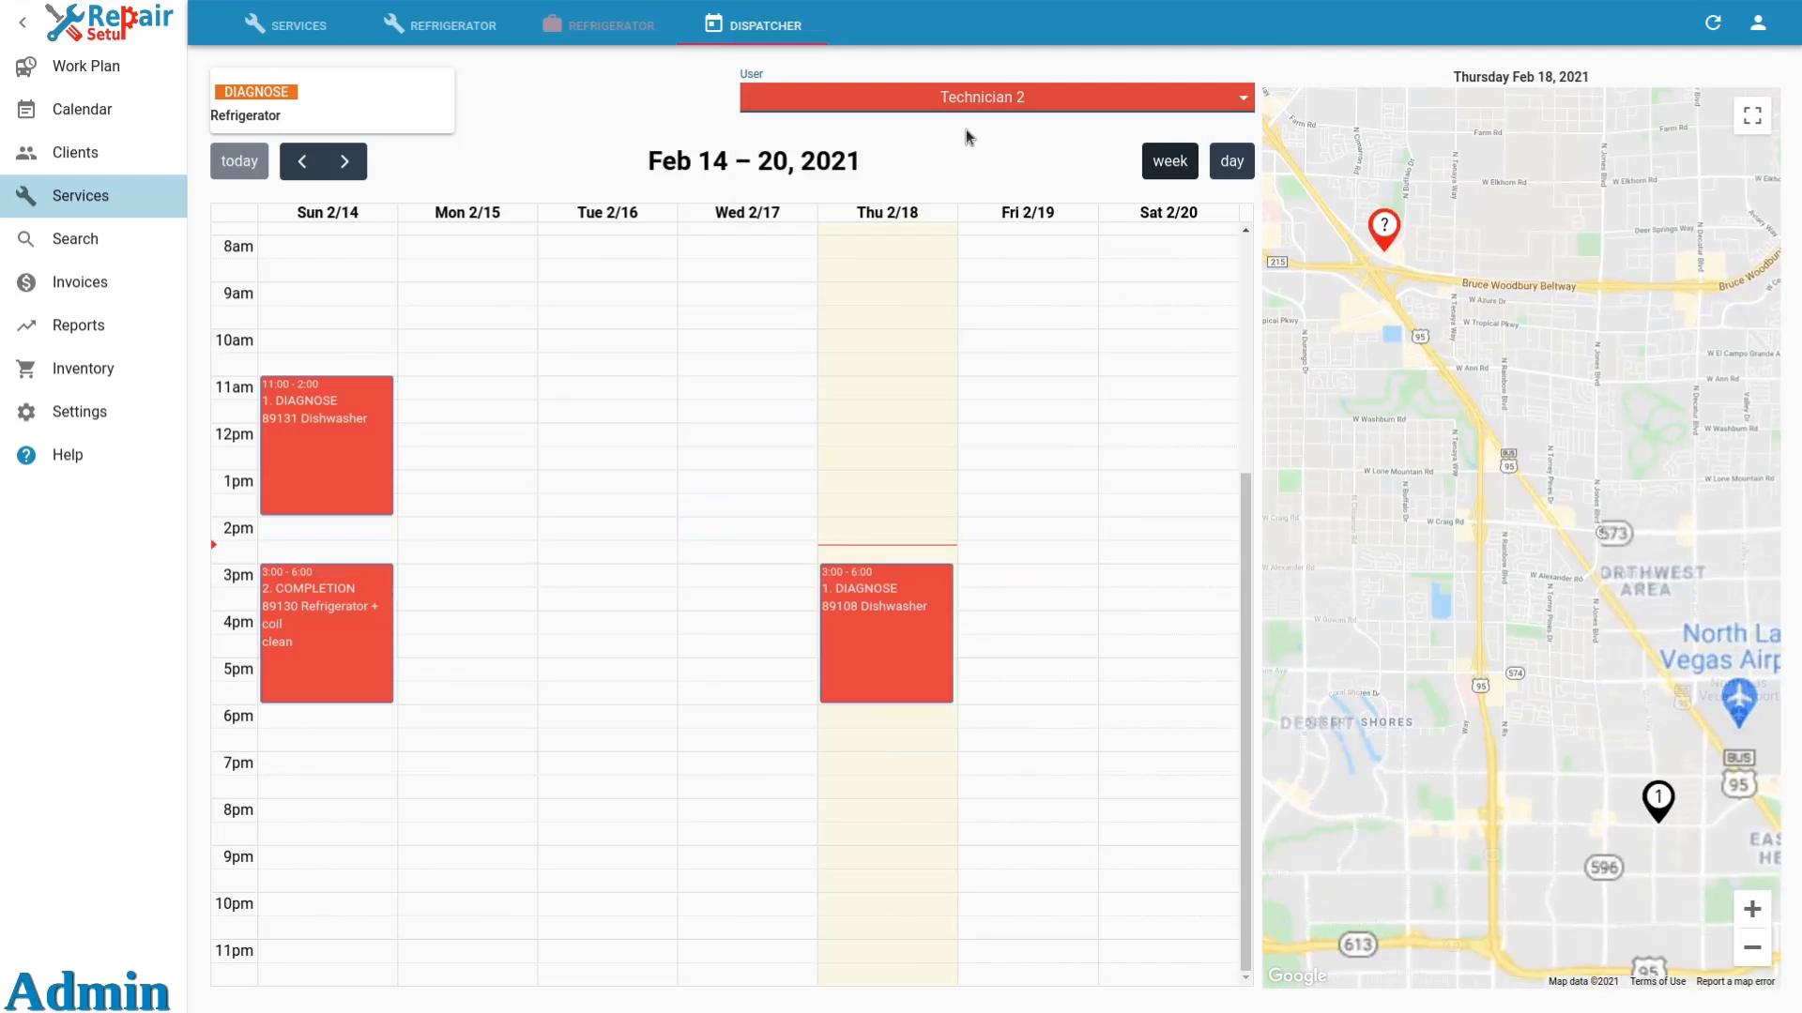
Assign the visit to Technician 1 and schedule it on Friday 2/19 at 12:00 PM.
click(970, 114)
click(973, 100)
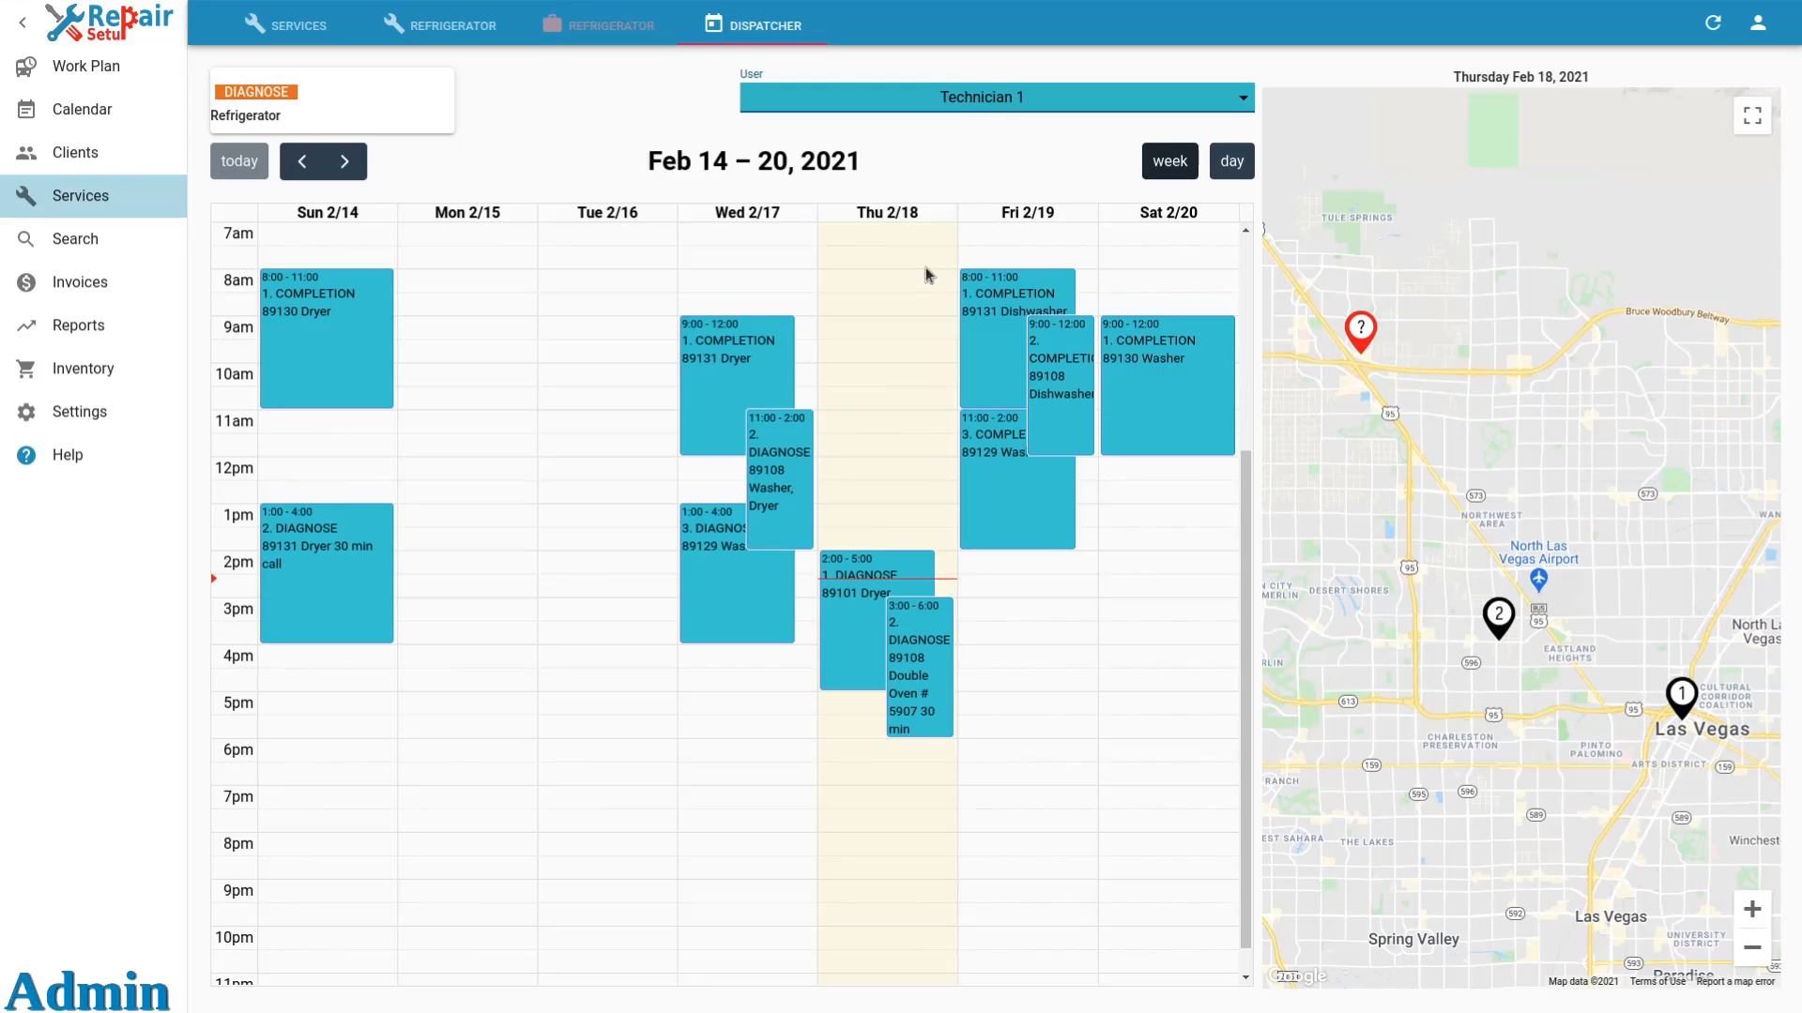
drag(418, 117, 981, 476)
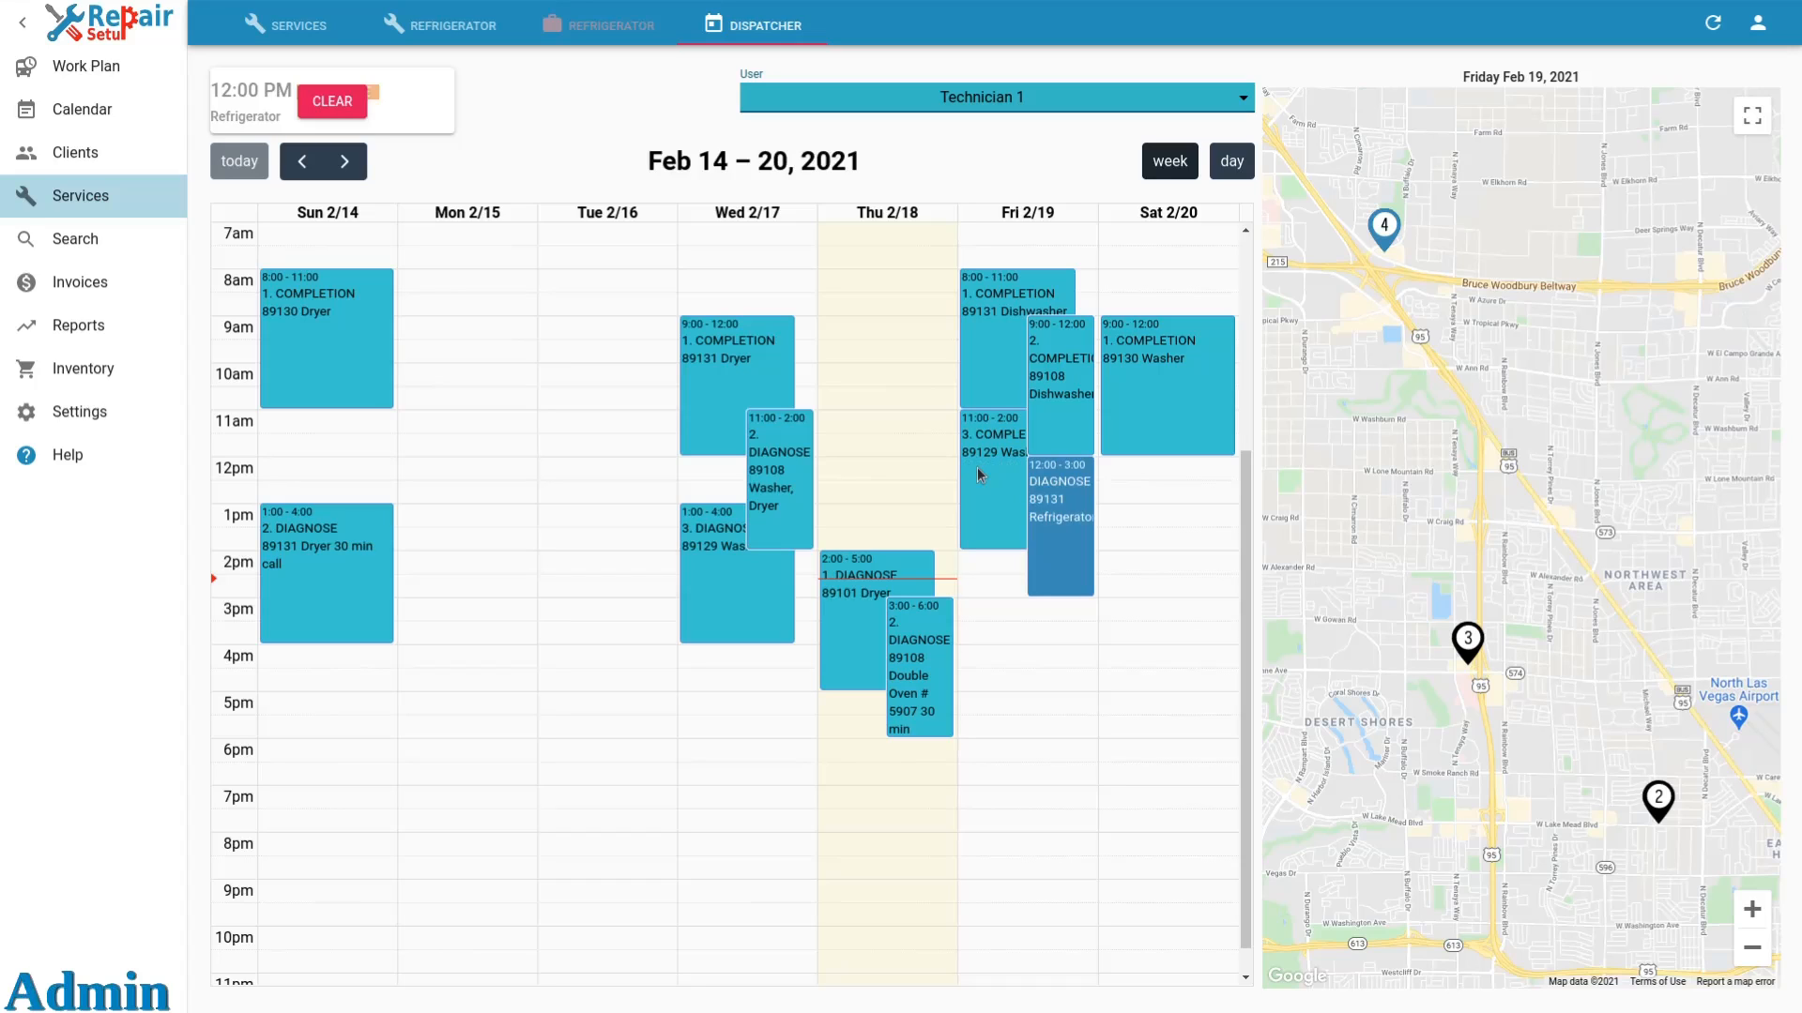
Return to the visit, enter the gate code as its instructions, and save the visit.
click(612, 28)
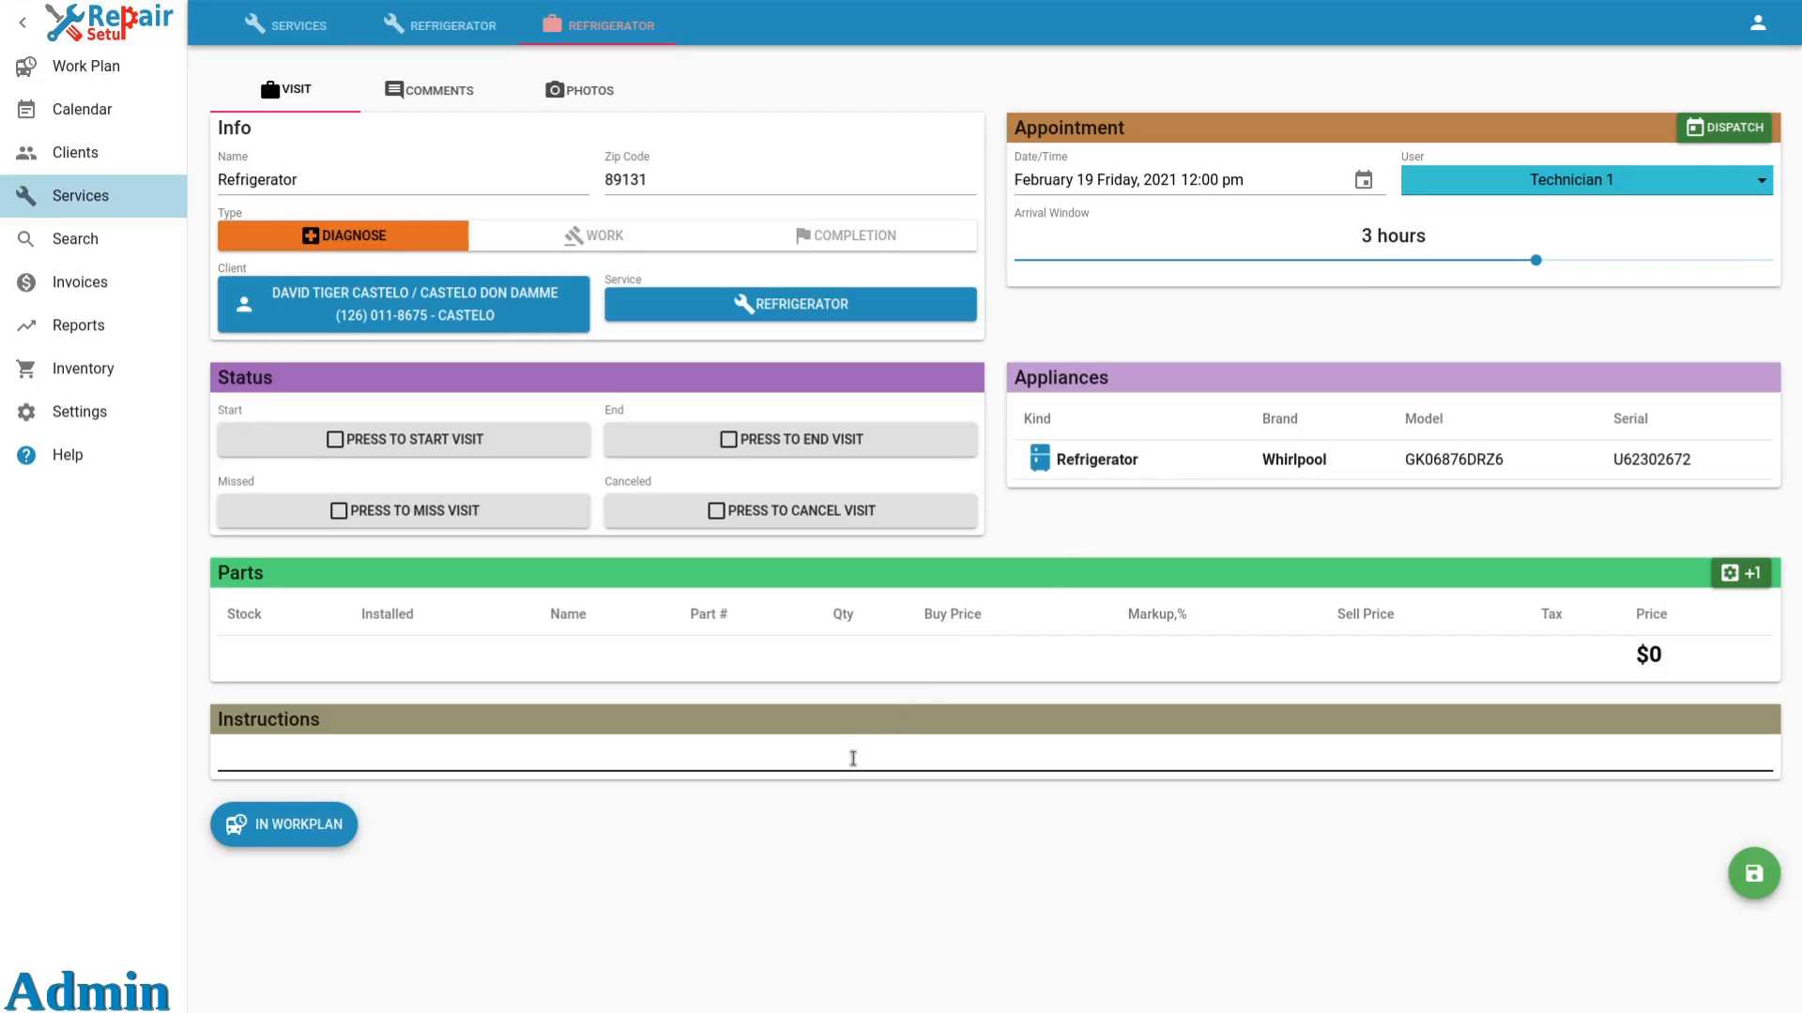
text(Gate code:)
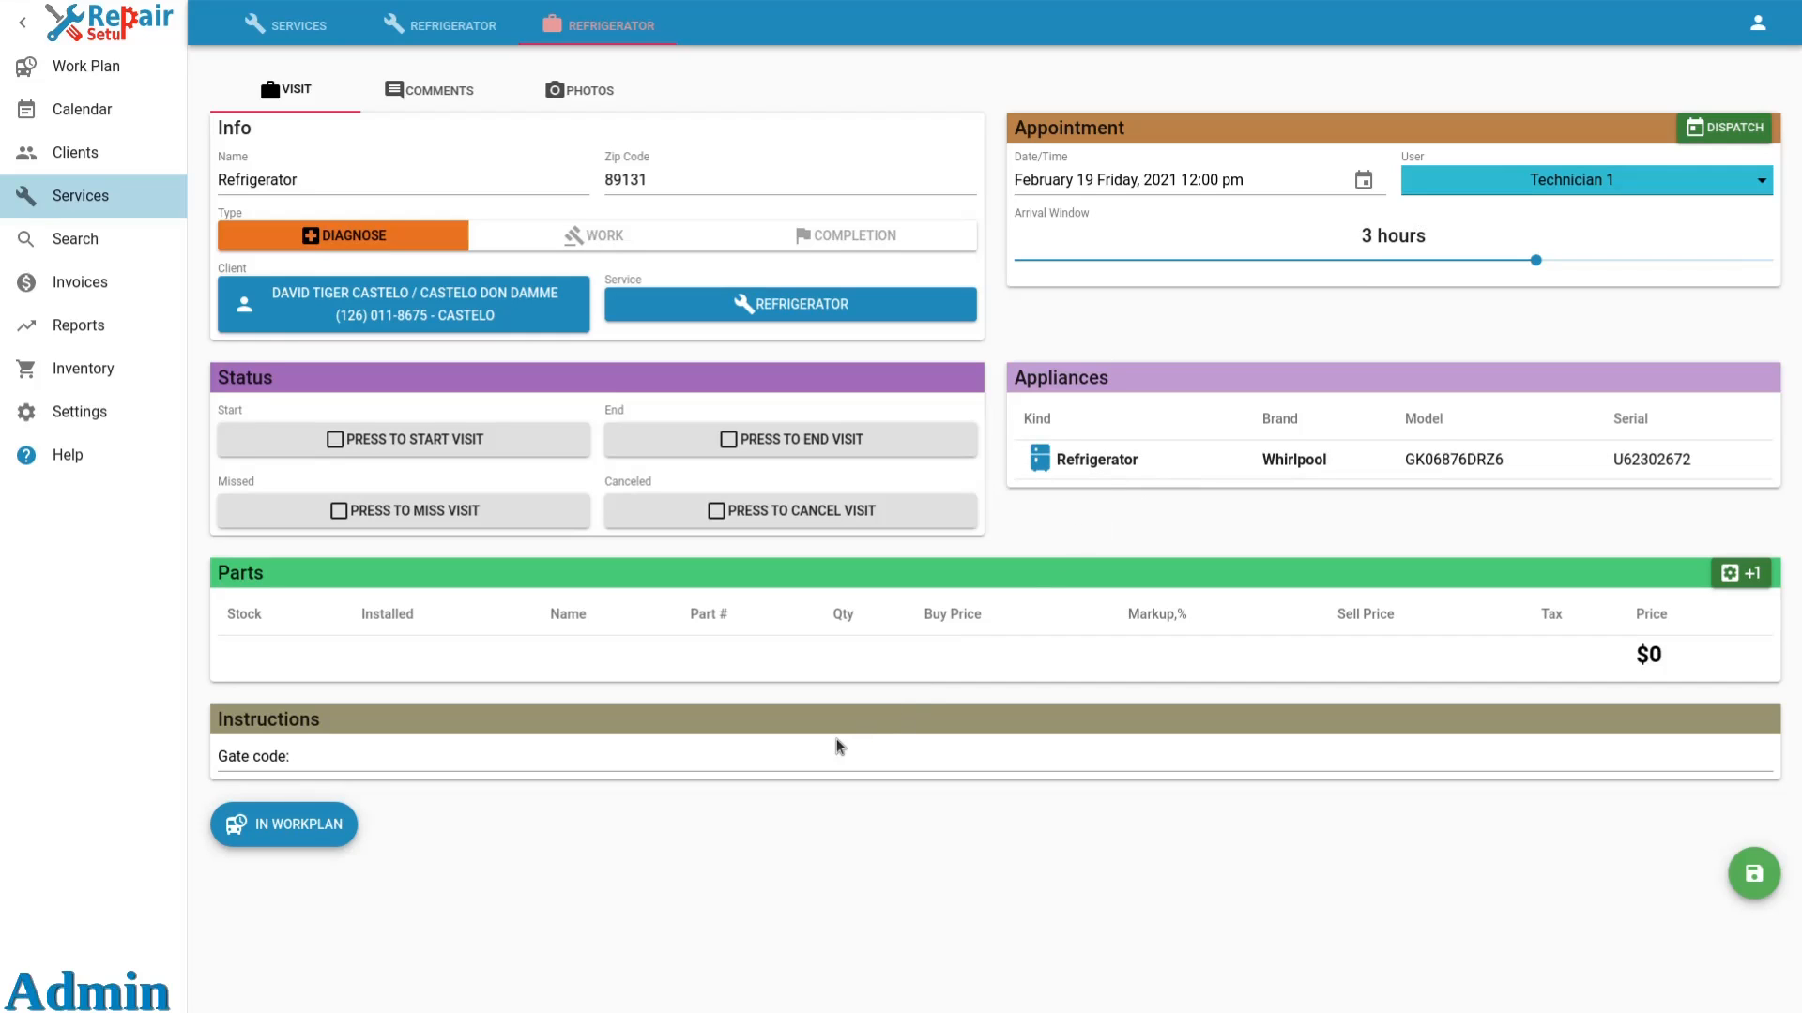
text( 1234)
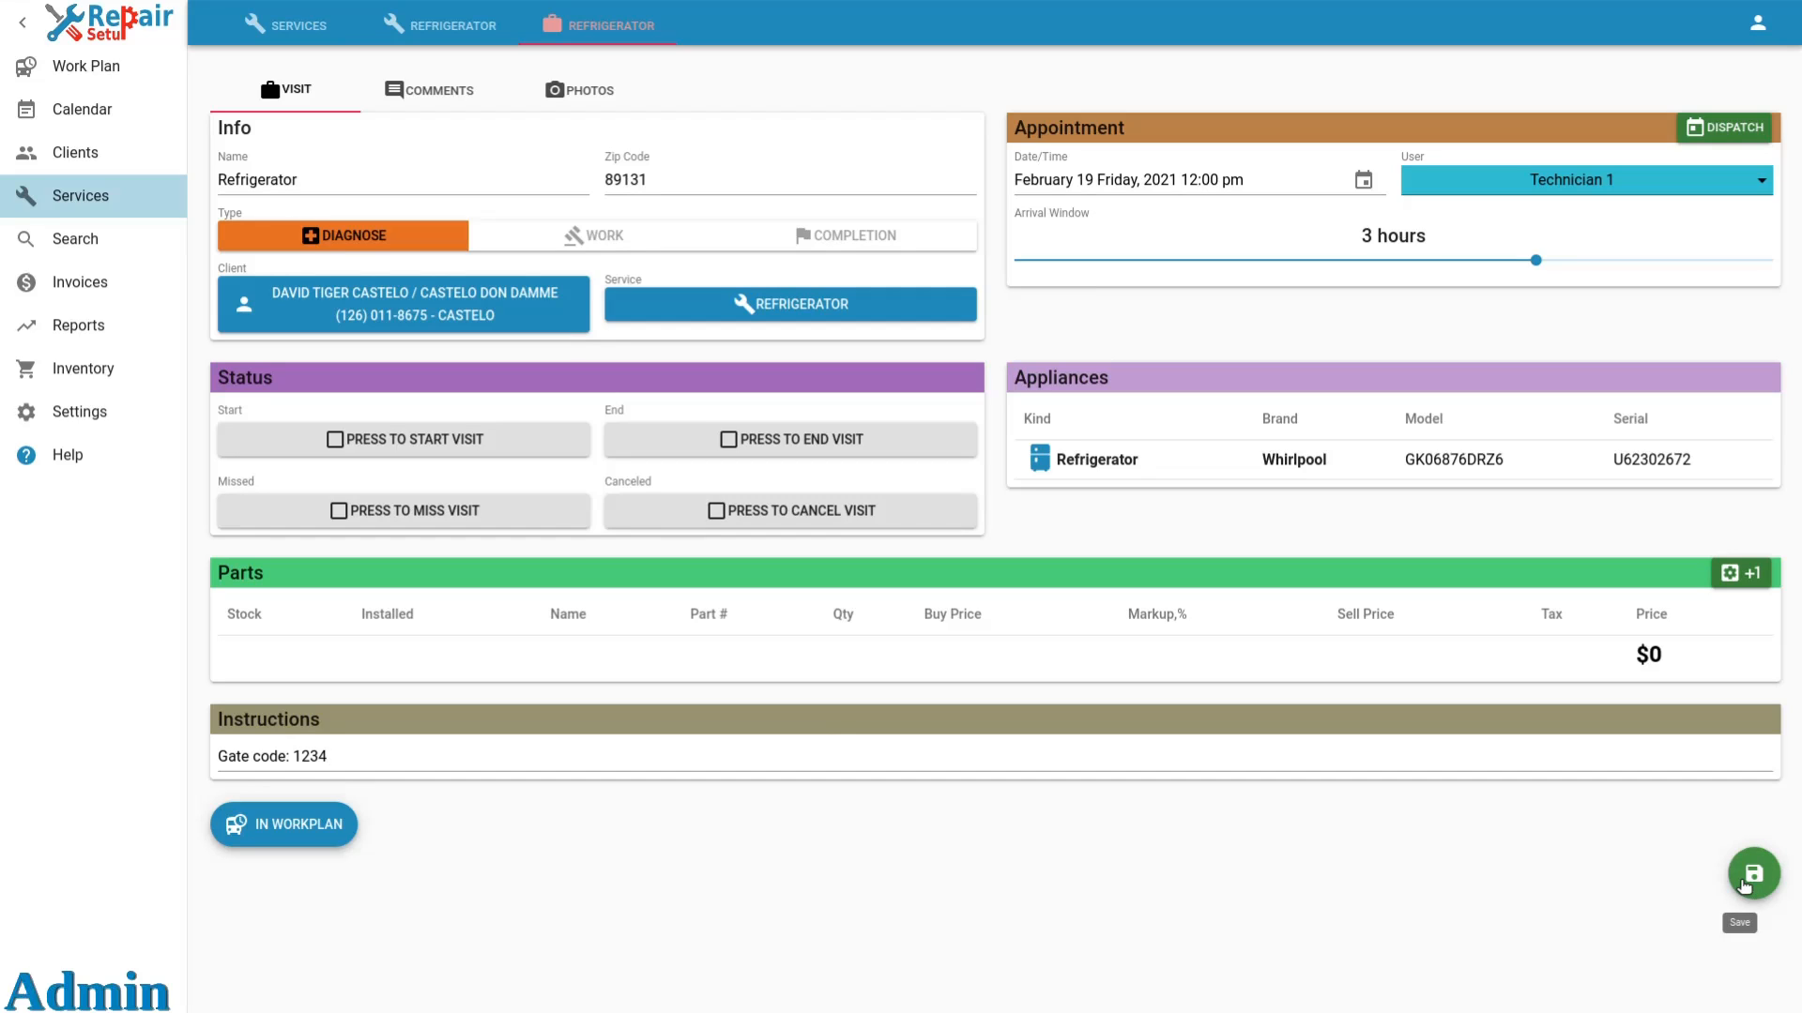
click(1751, 876)
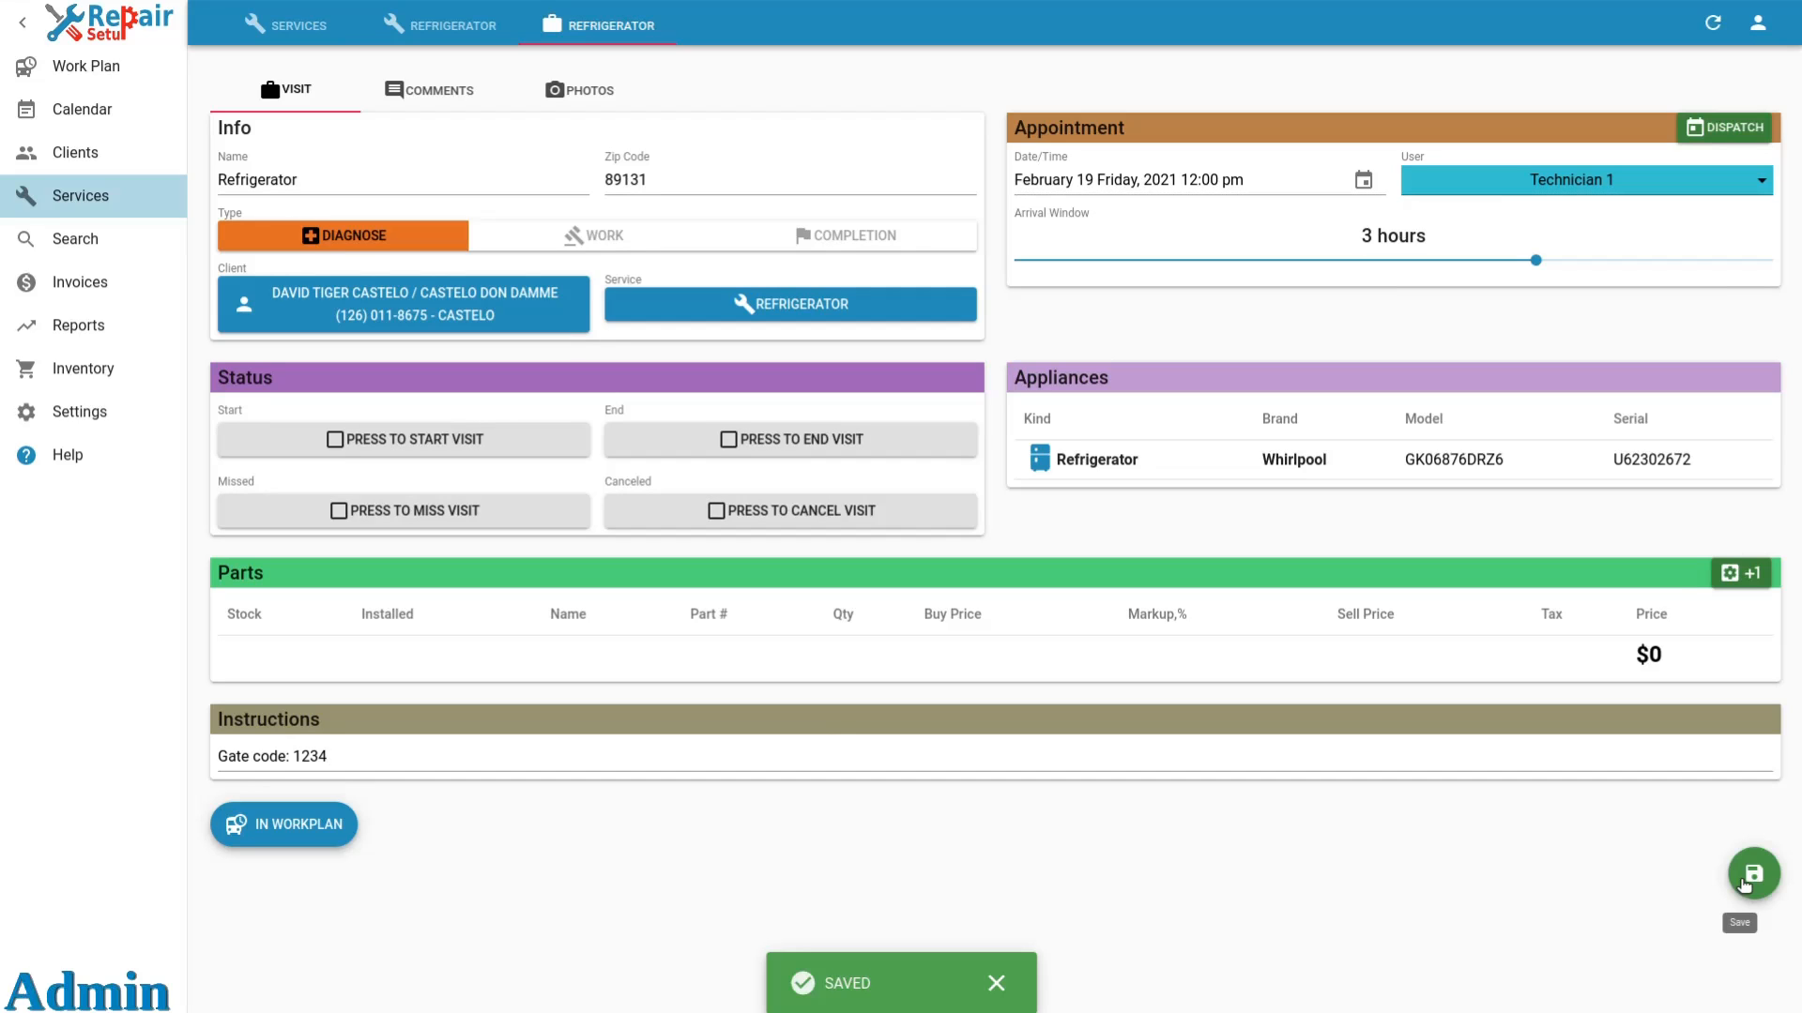
On the service order, append ", collect $75 SF" to the visit instructions and save them to the last visit.
click(460, 25)
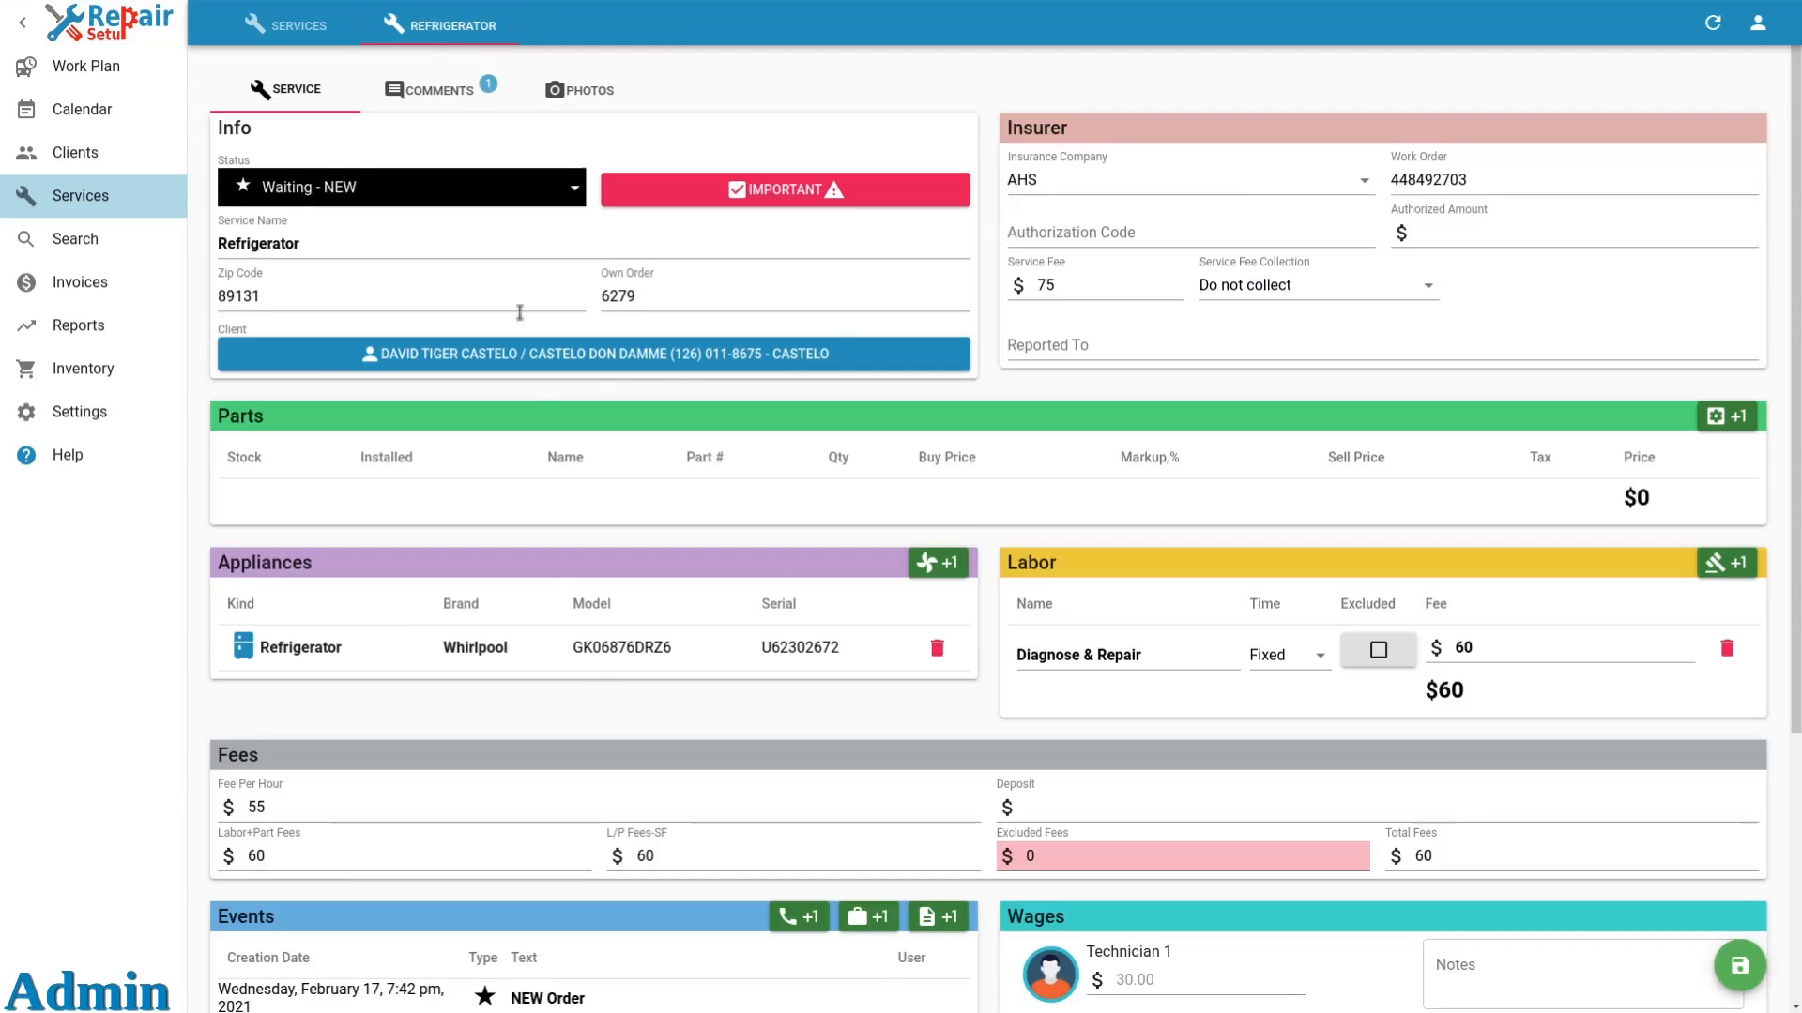
scroll(482, 711, down, 4)
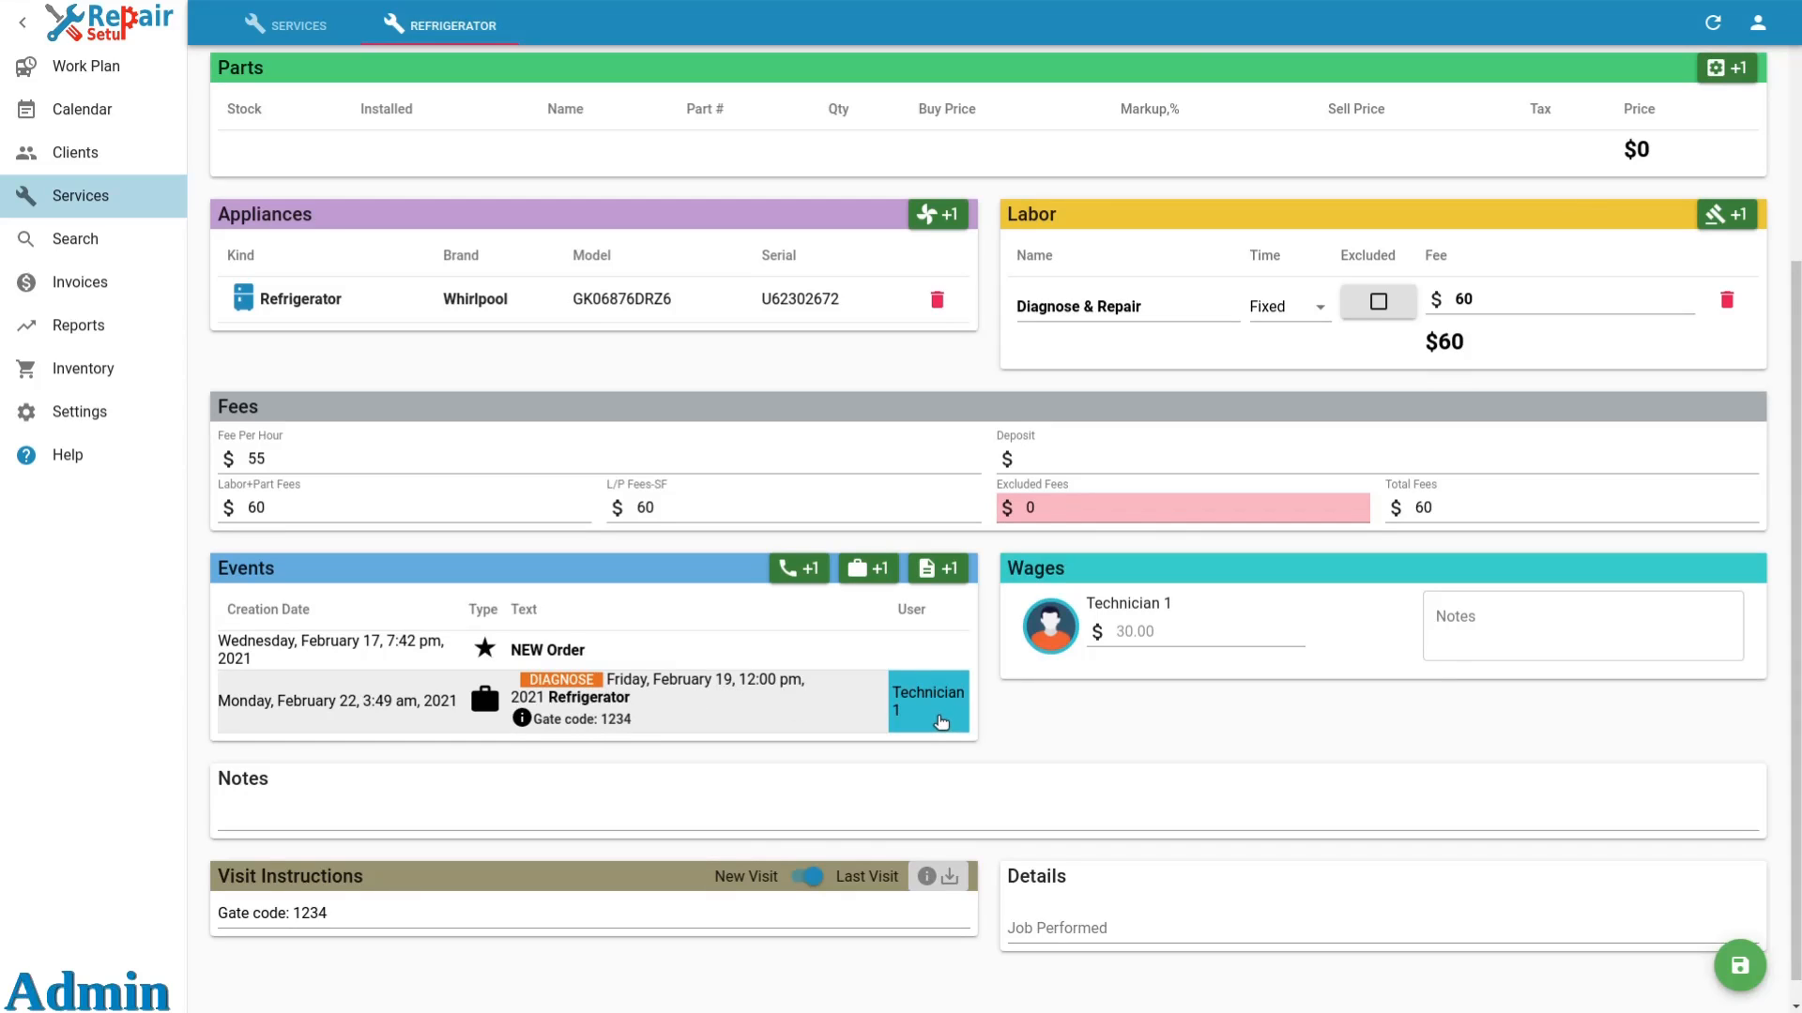
scroll(1079, 469, up, 4)
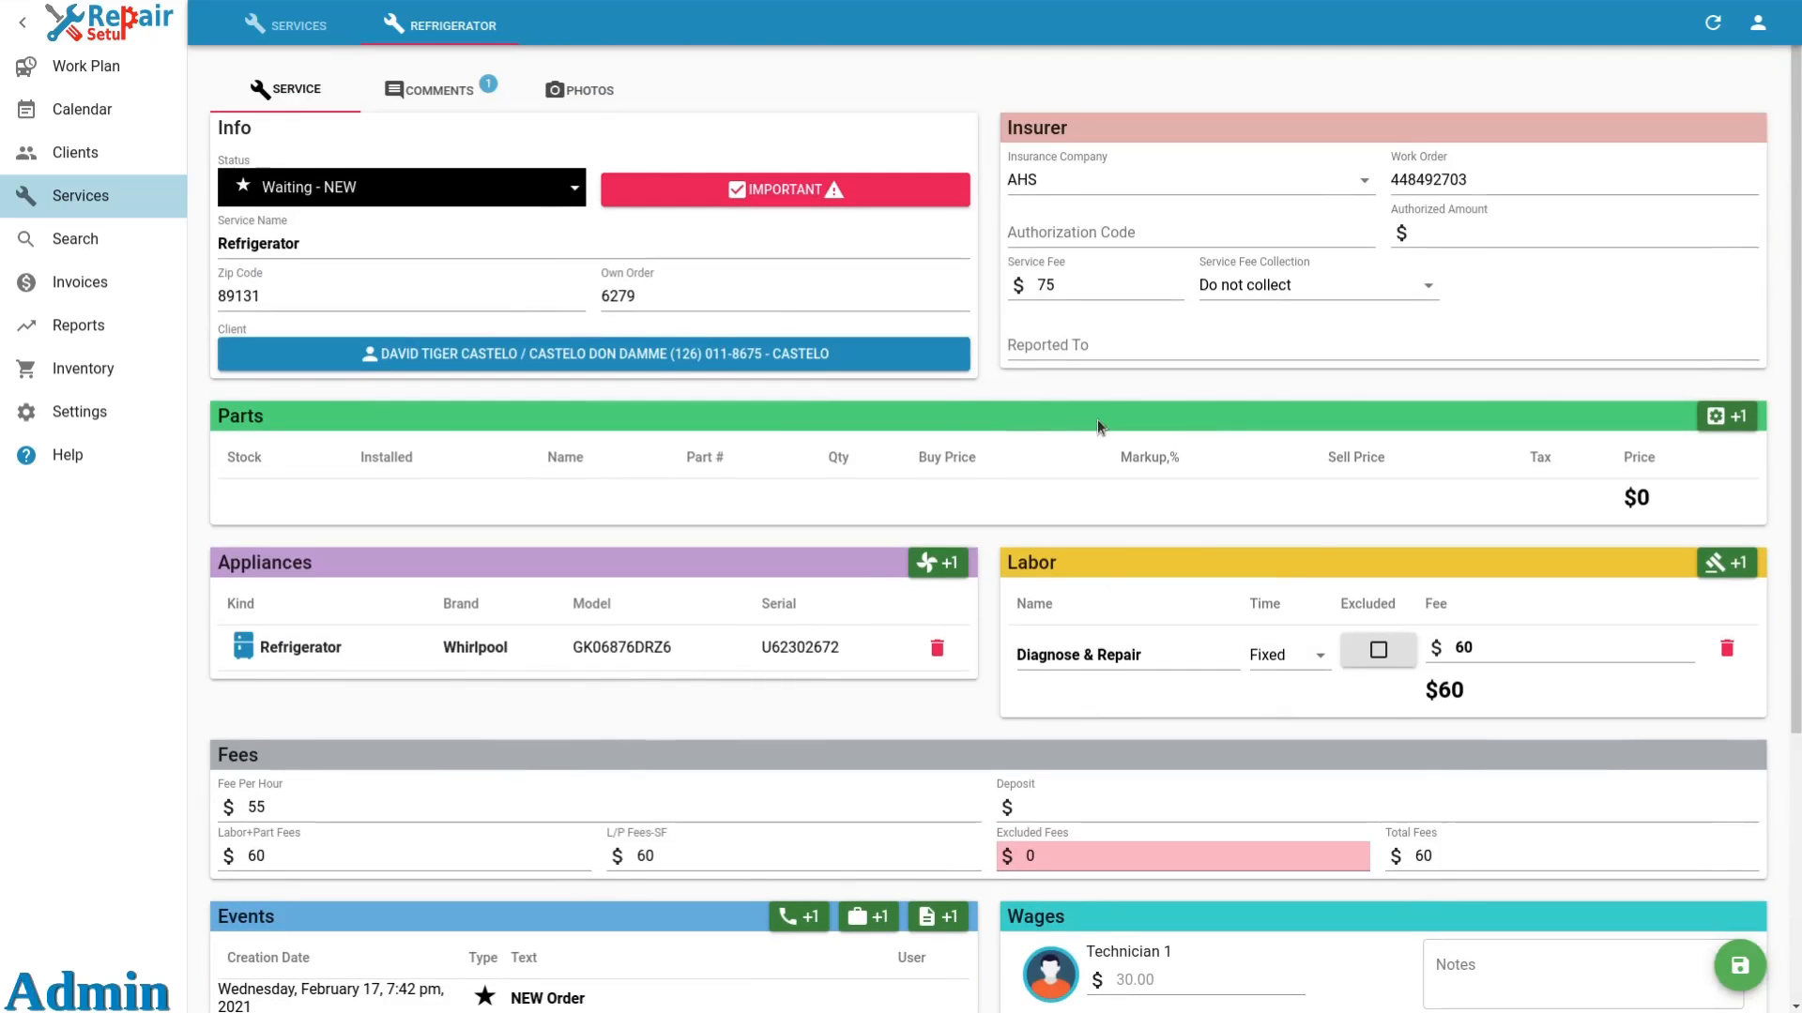
click(1079, 287)
scroll(1009, 422, down, 4)
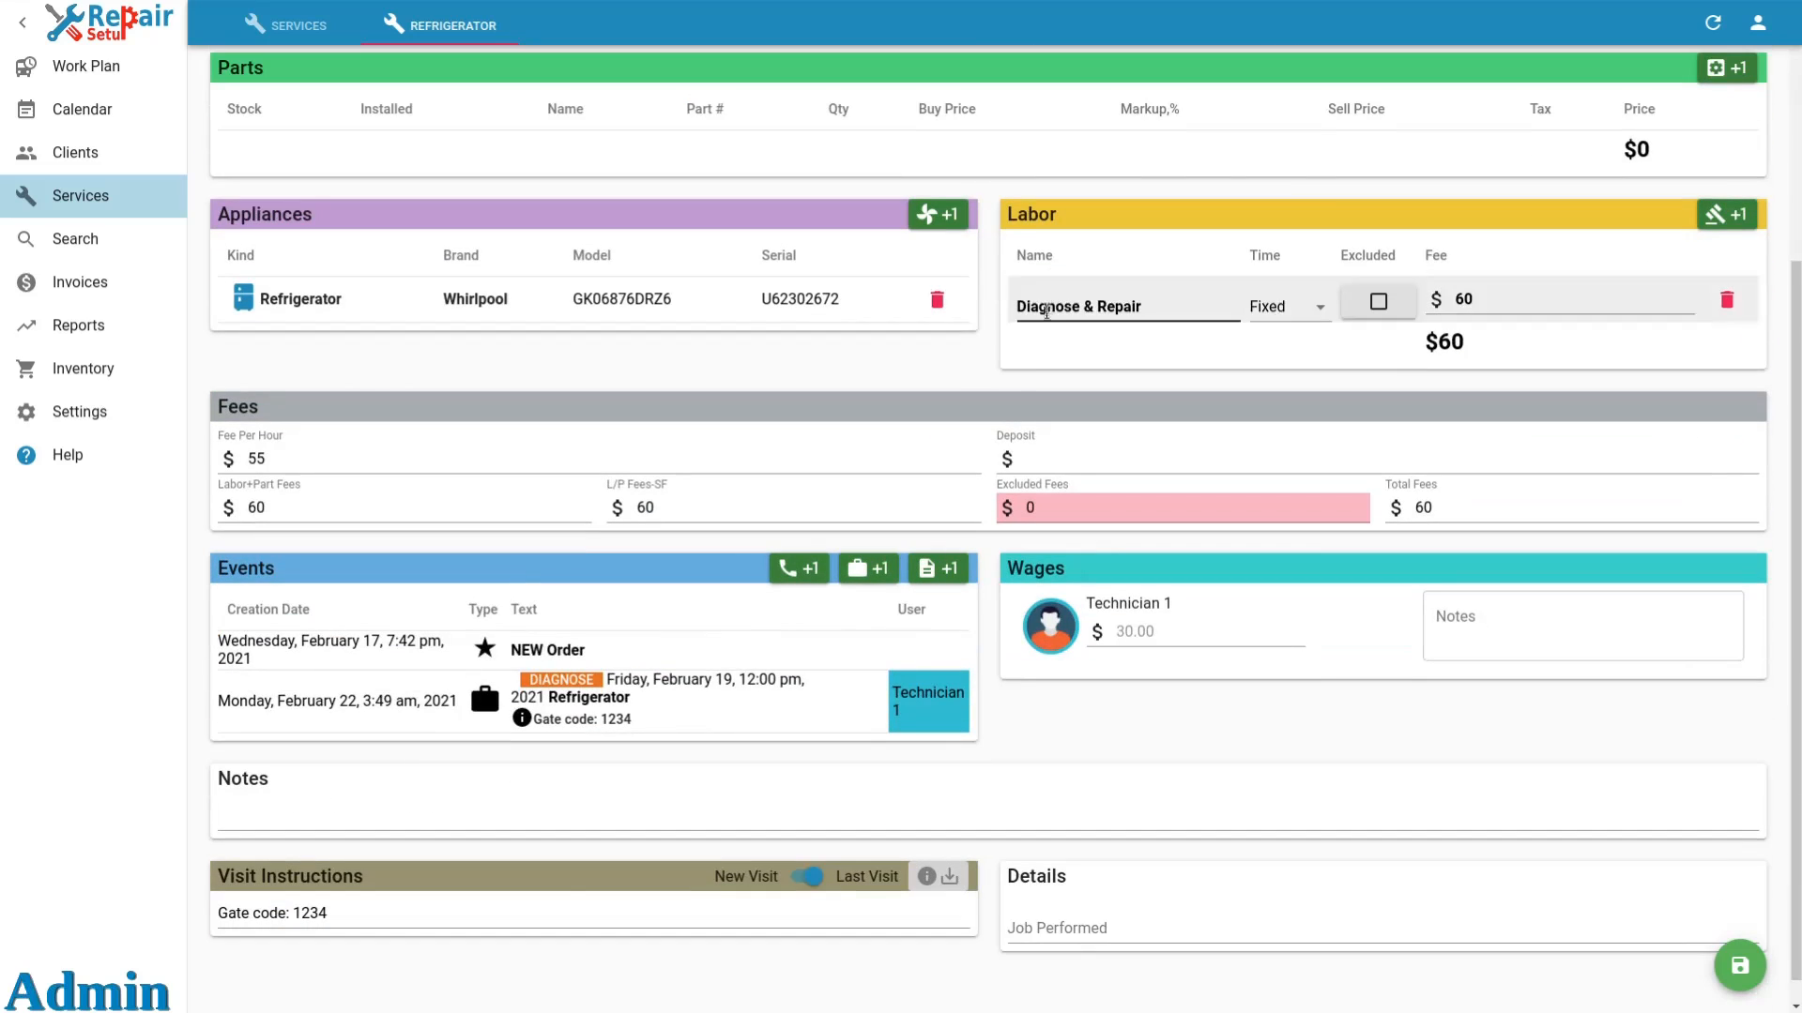
click(541, 902)
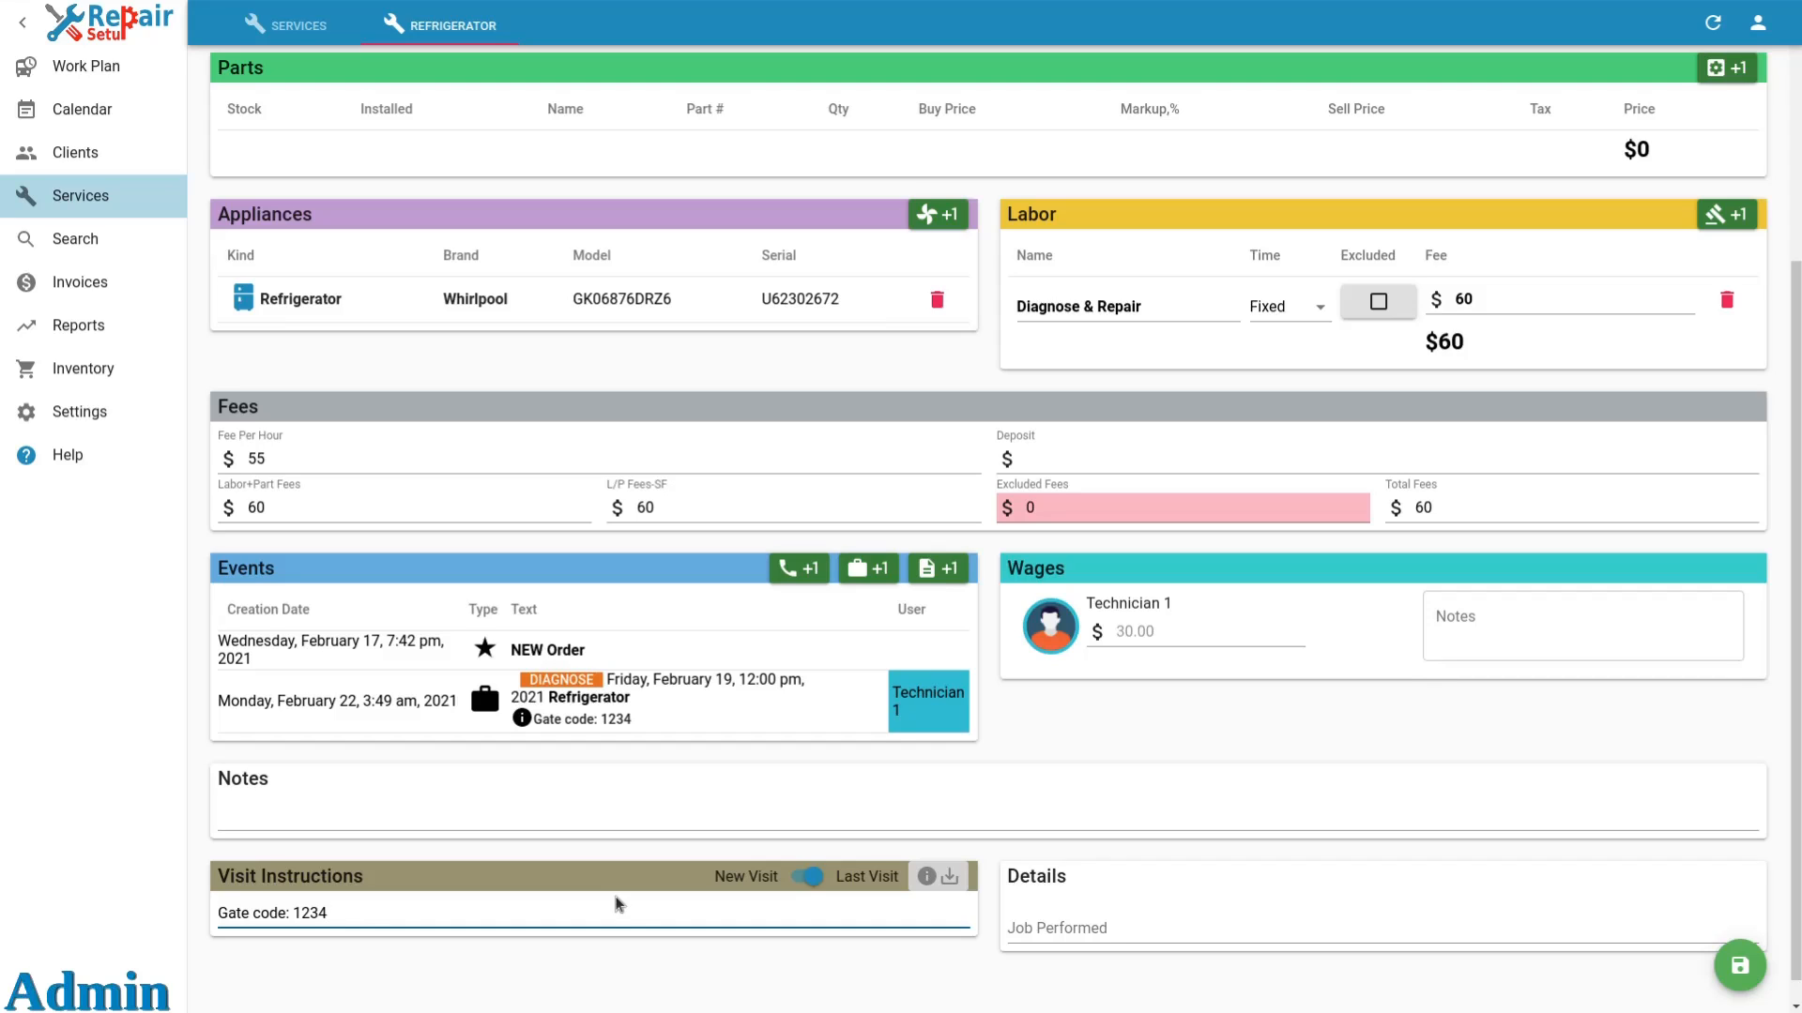
text(, coll)
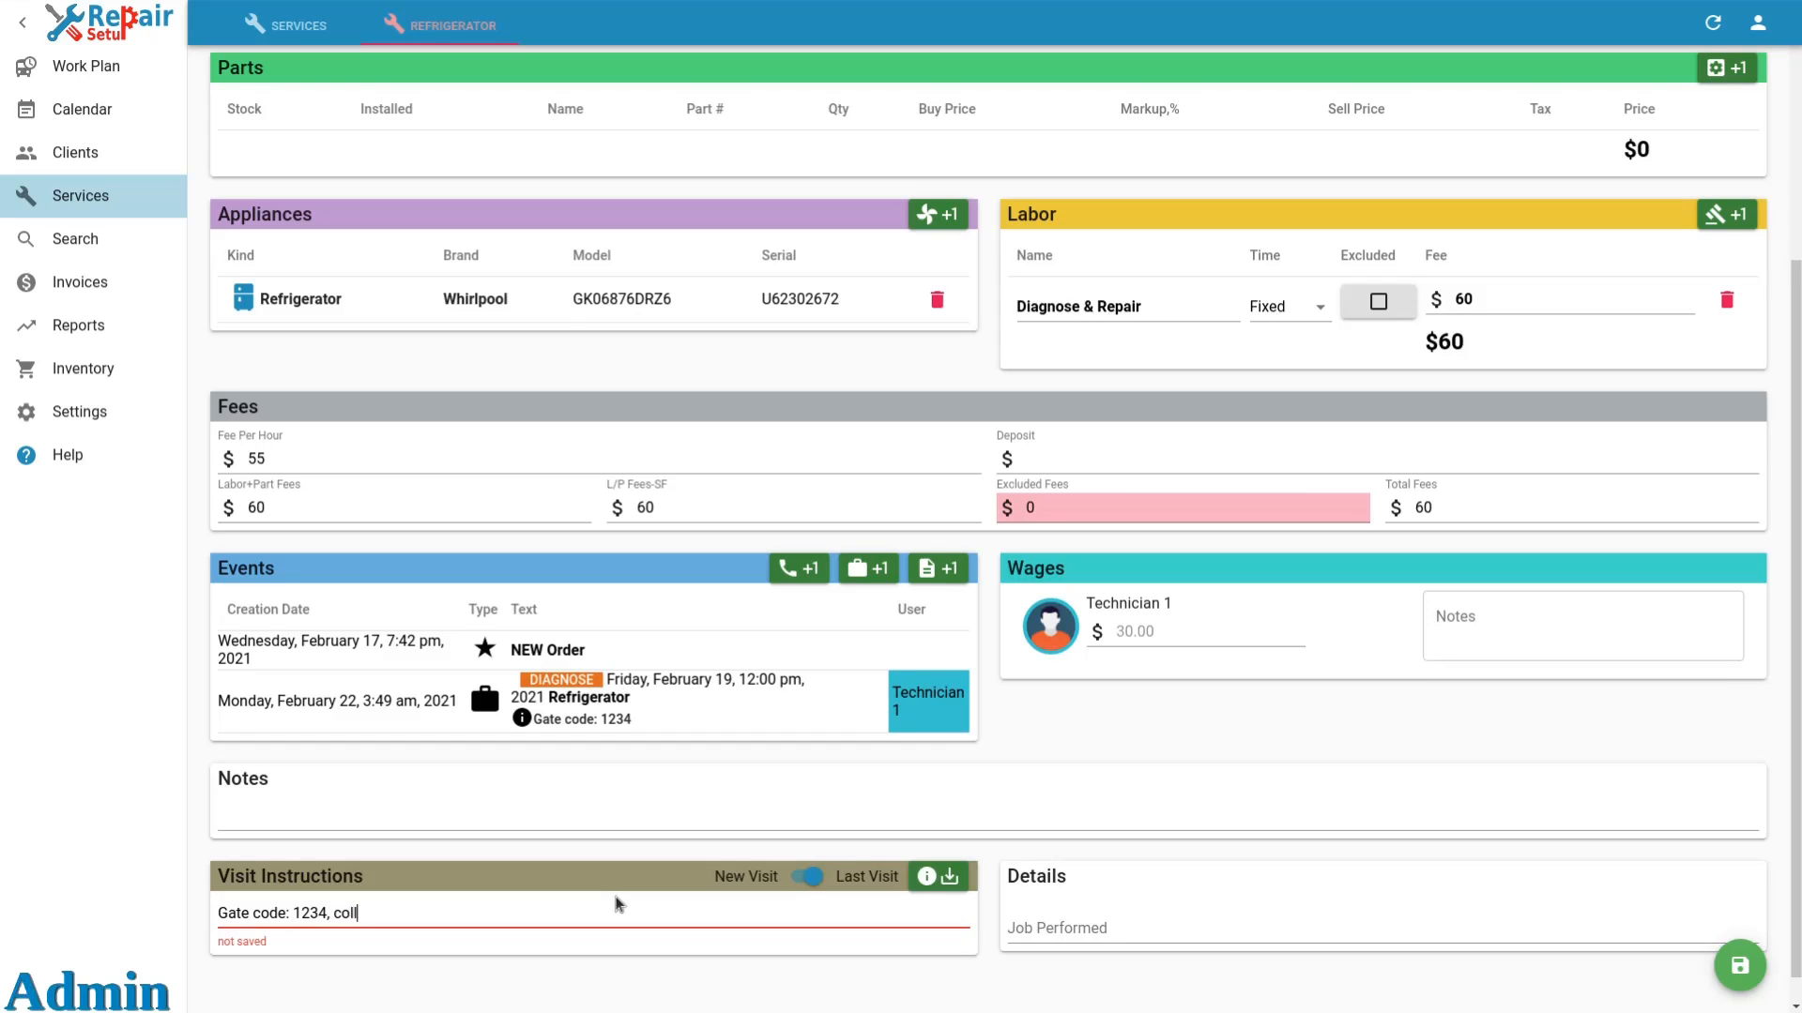
text(ect $75 SF)
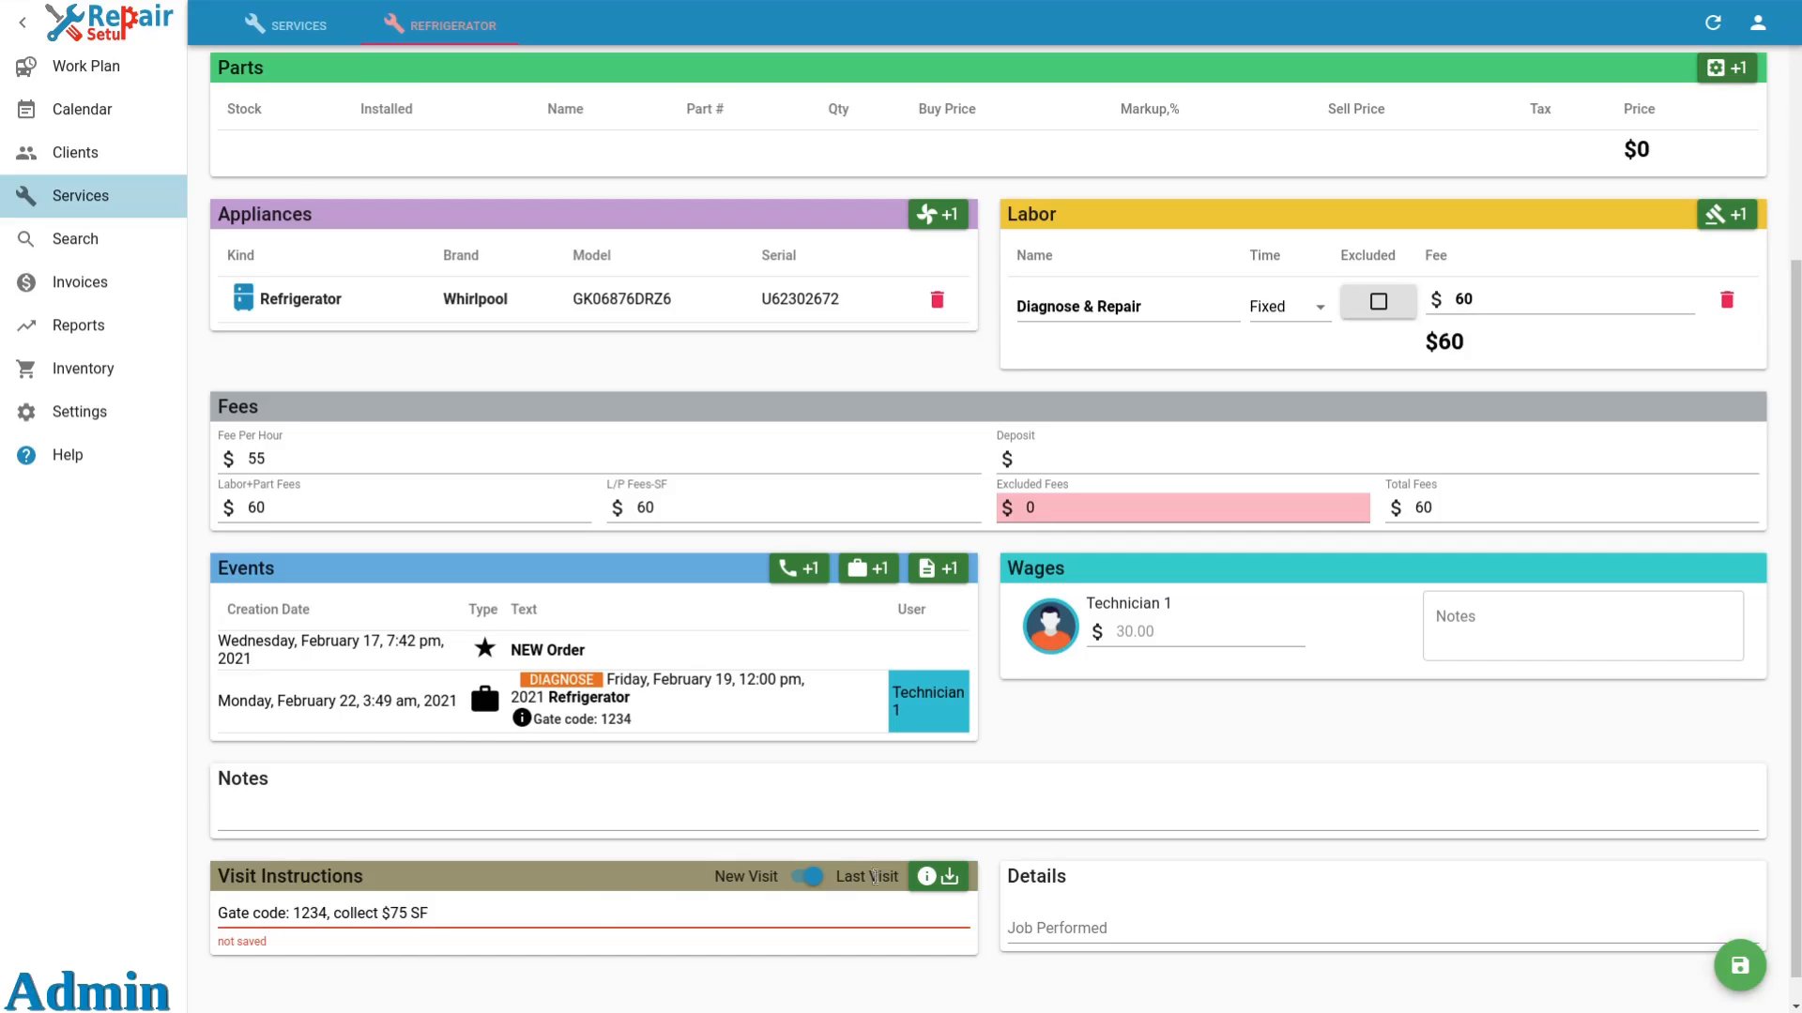
click(947, 878)
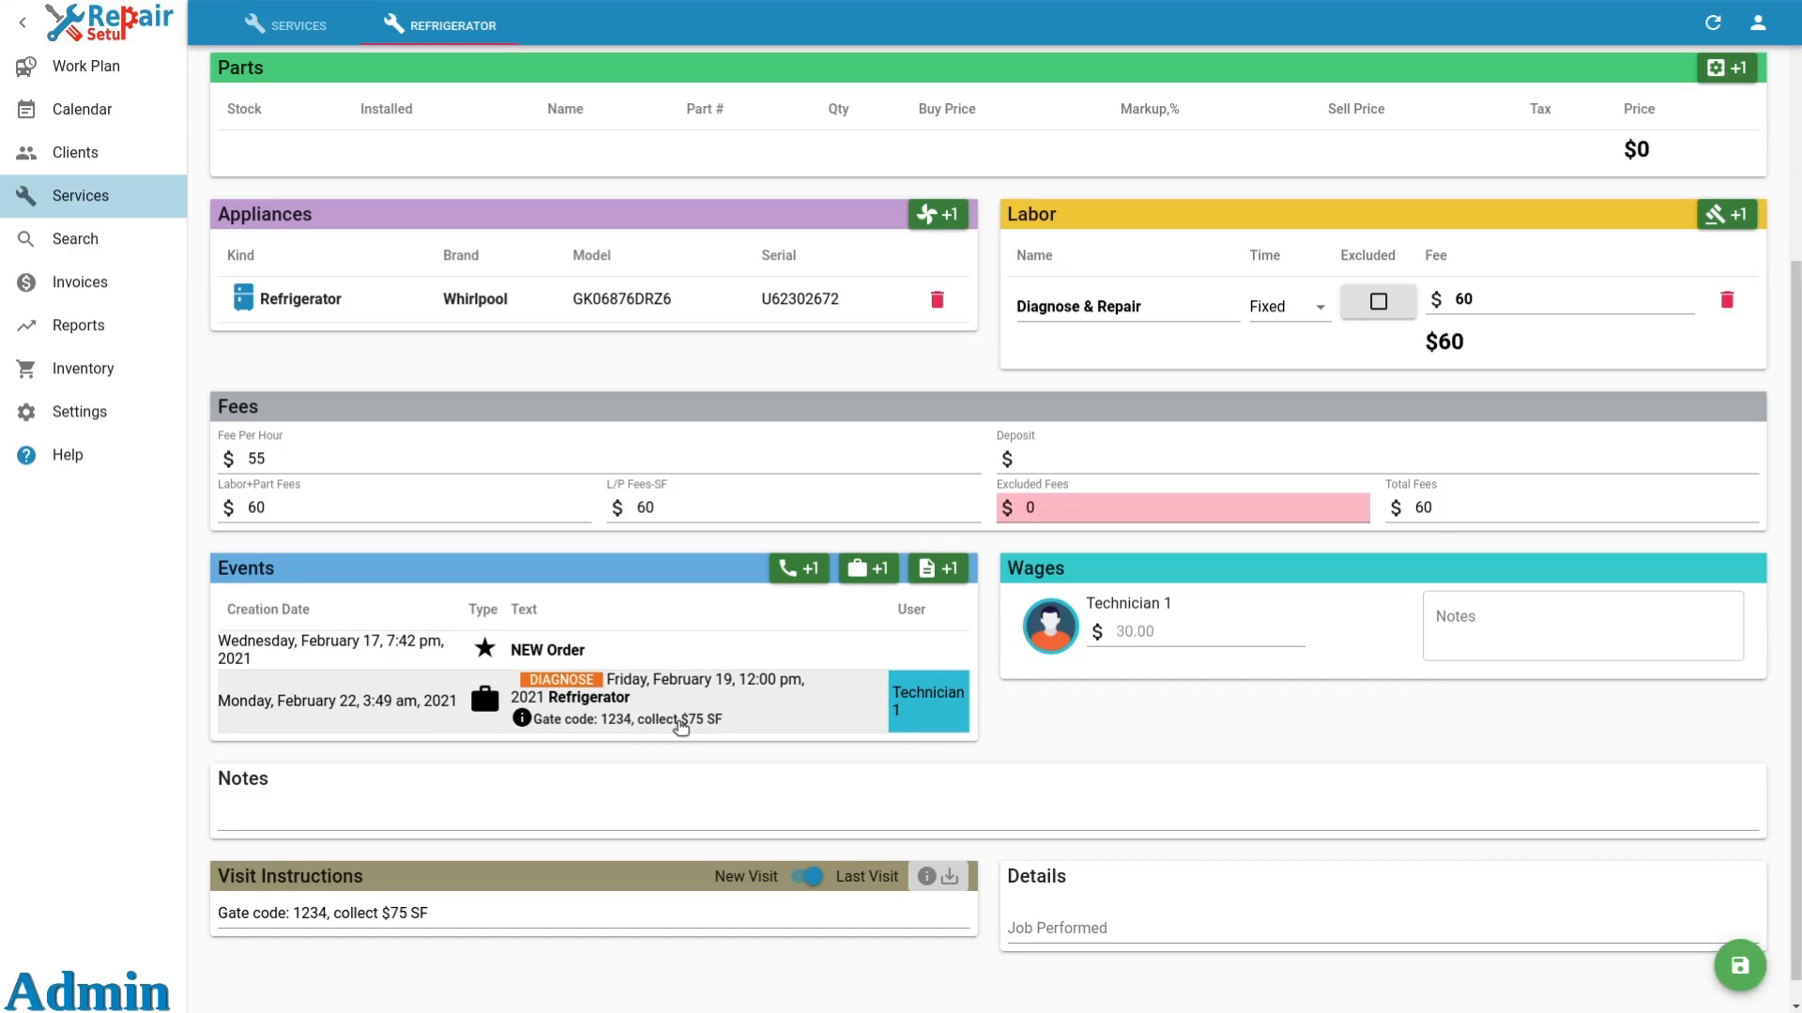
Change the service status to Waiting for diagnose, turn off the Important flag, and save the order.
scroll(680, 727, up, 4)
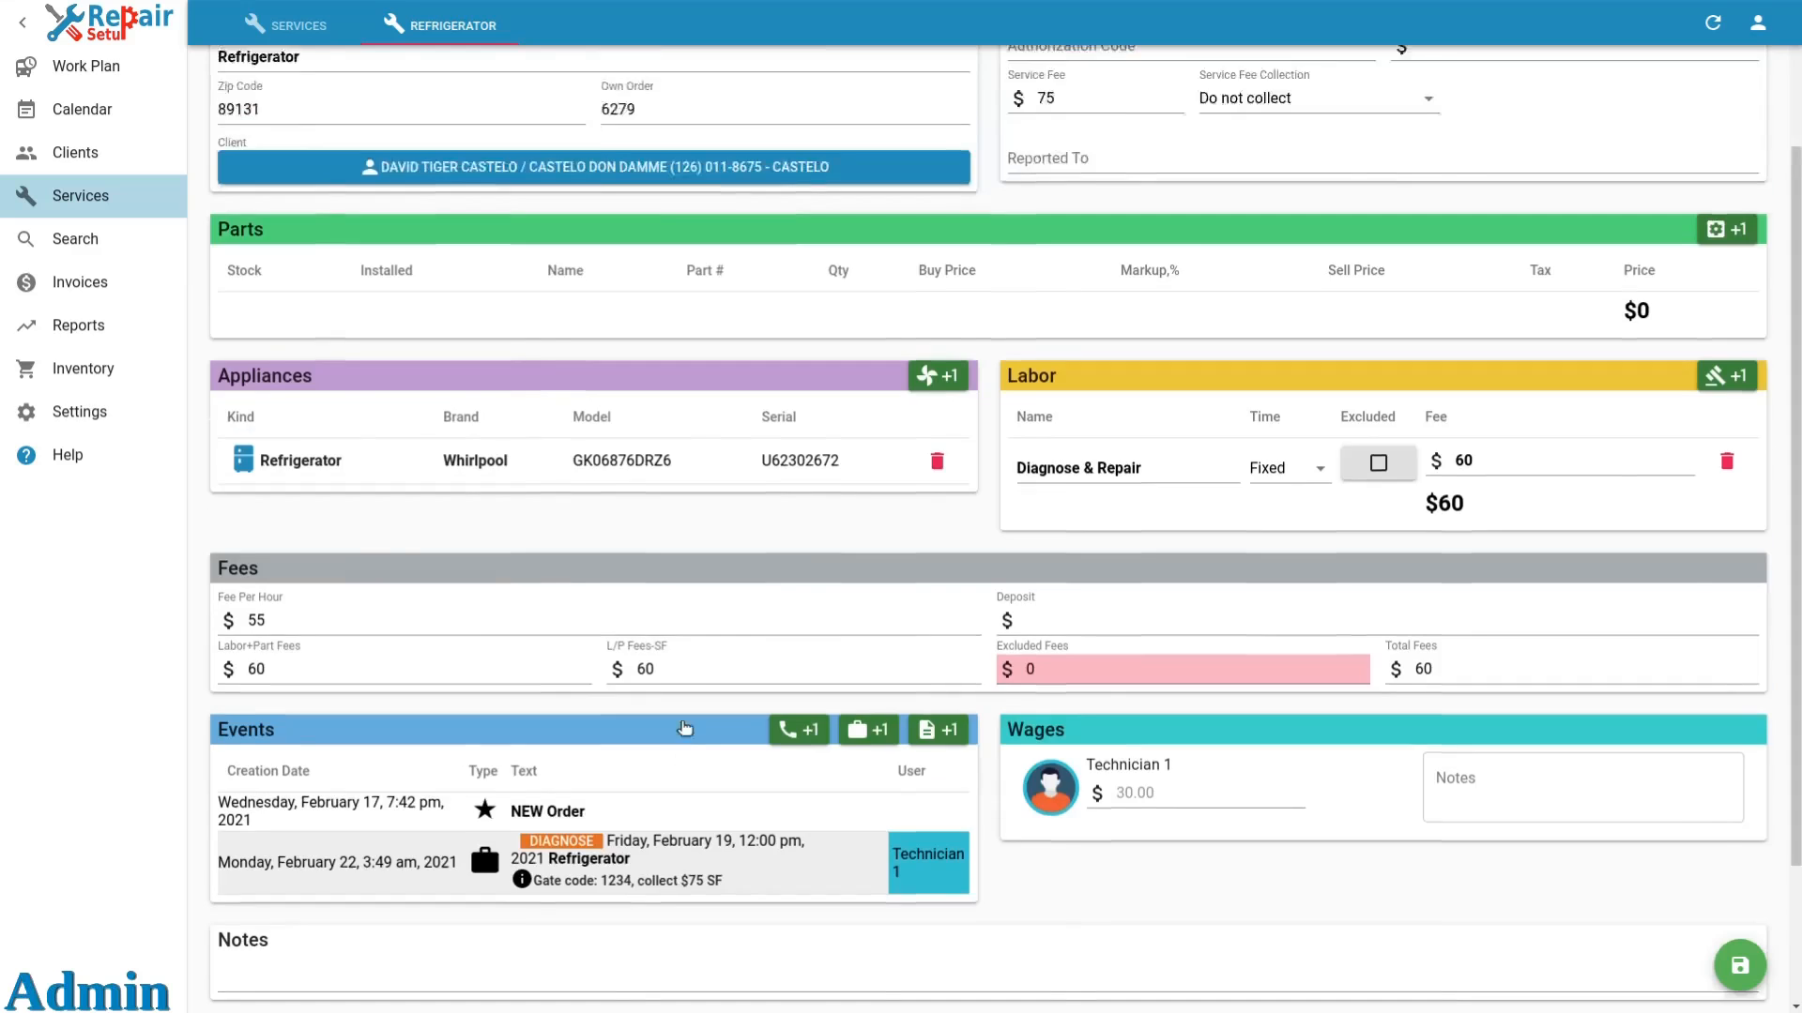
click(565, 194)
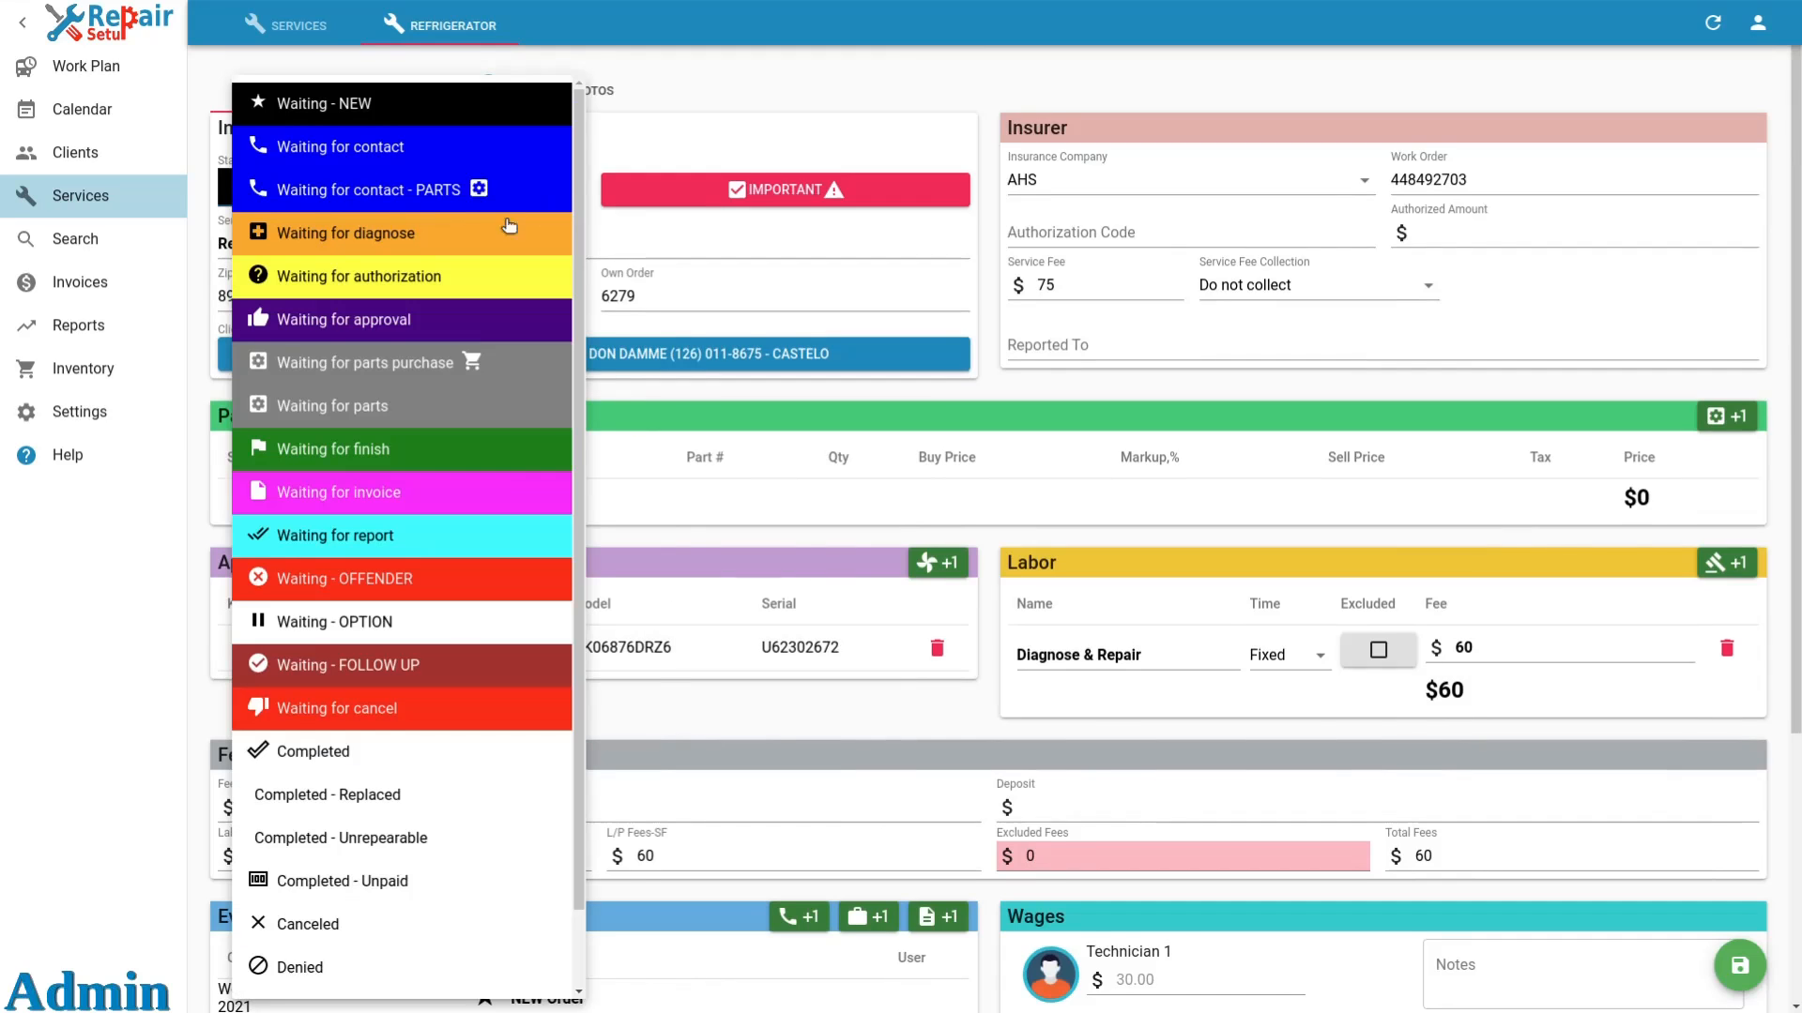
click(443, 239)
click(726, 195)
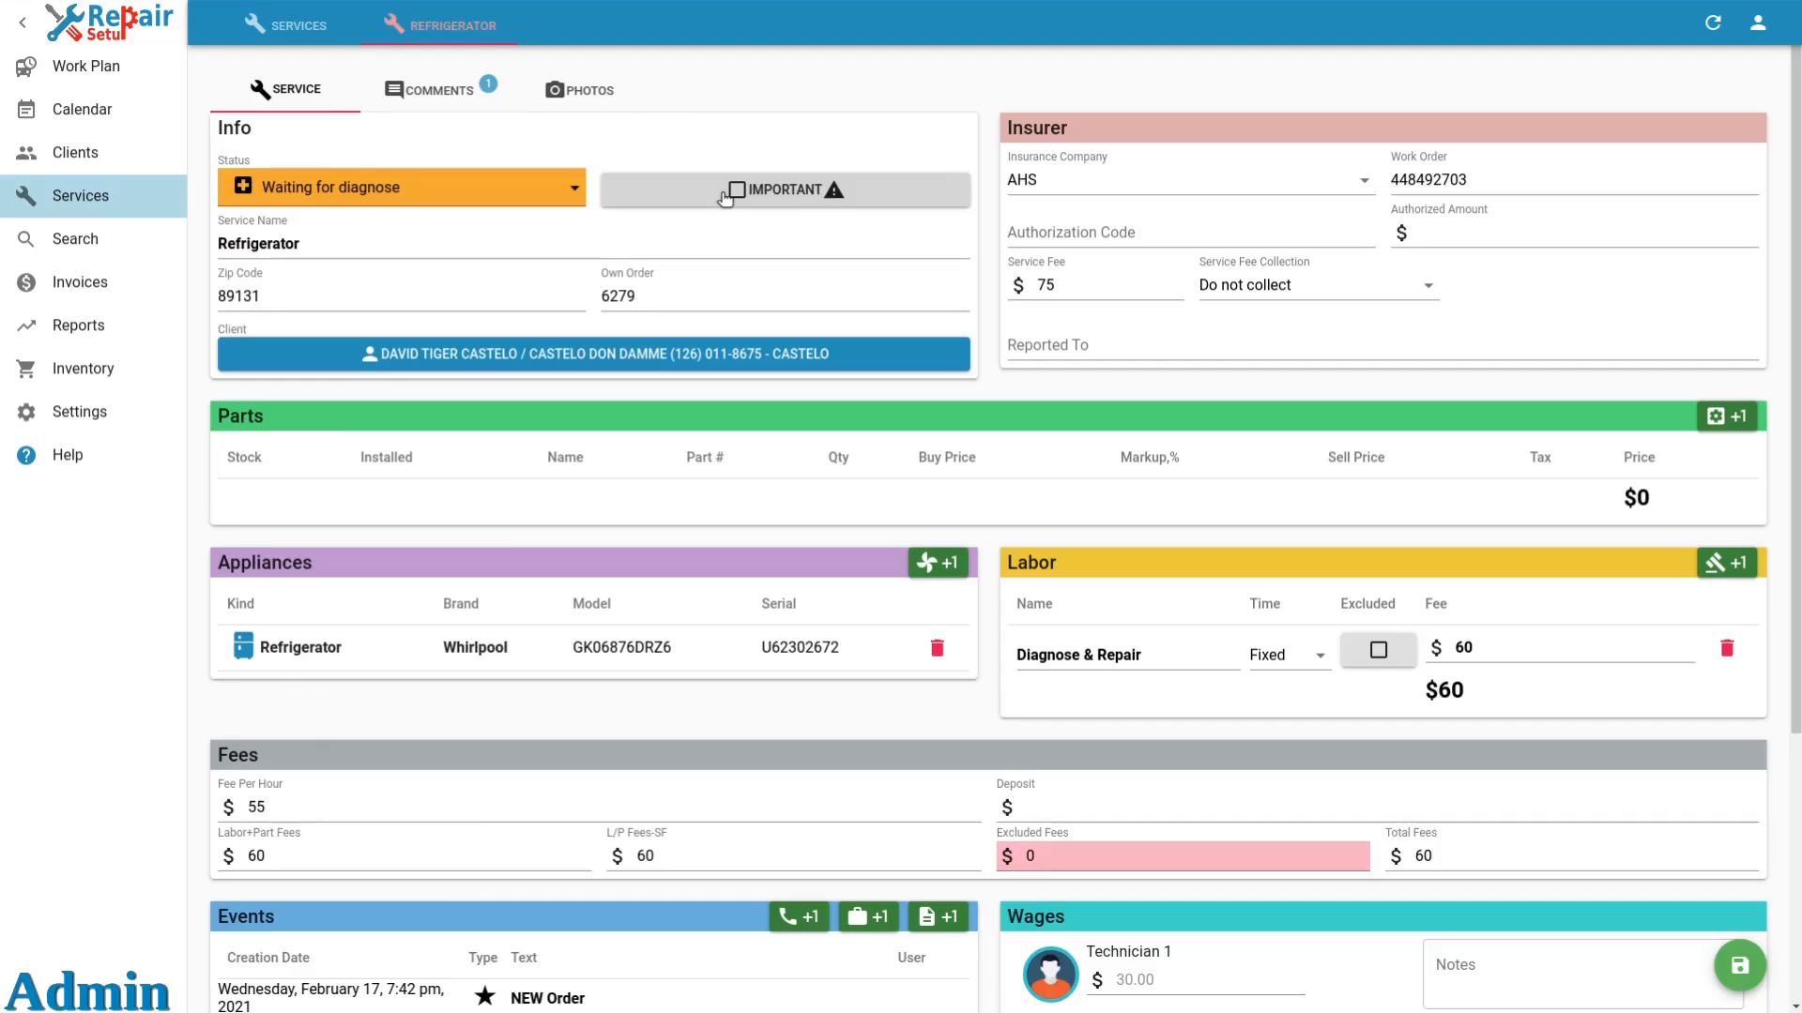
click(1736, 968)
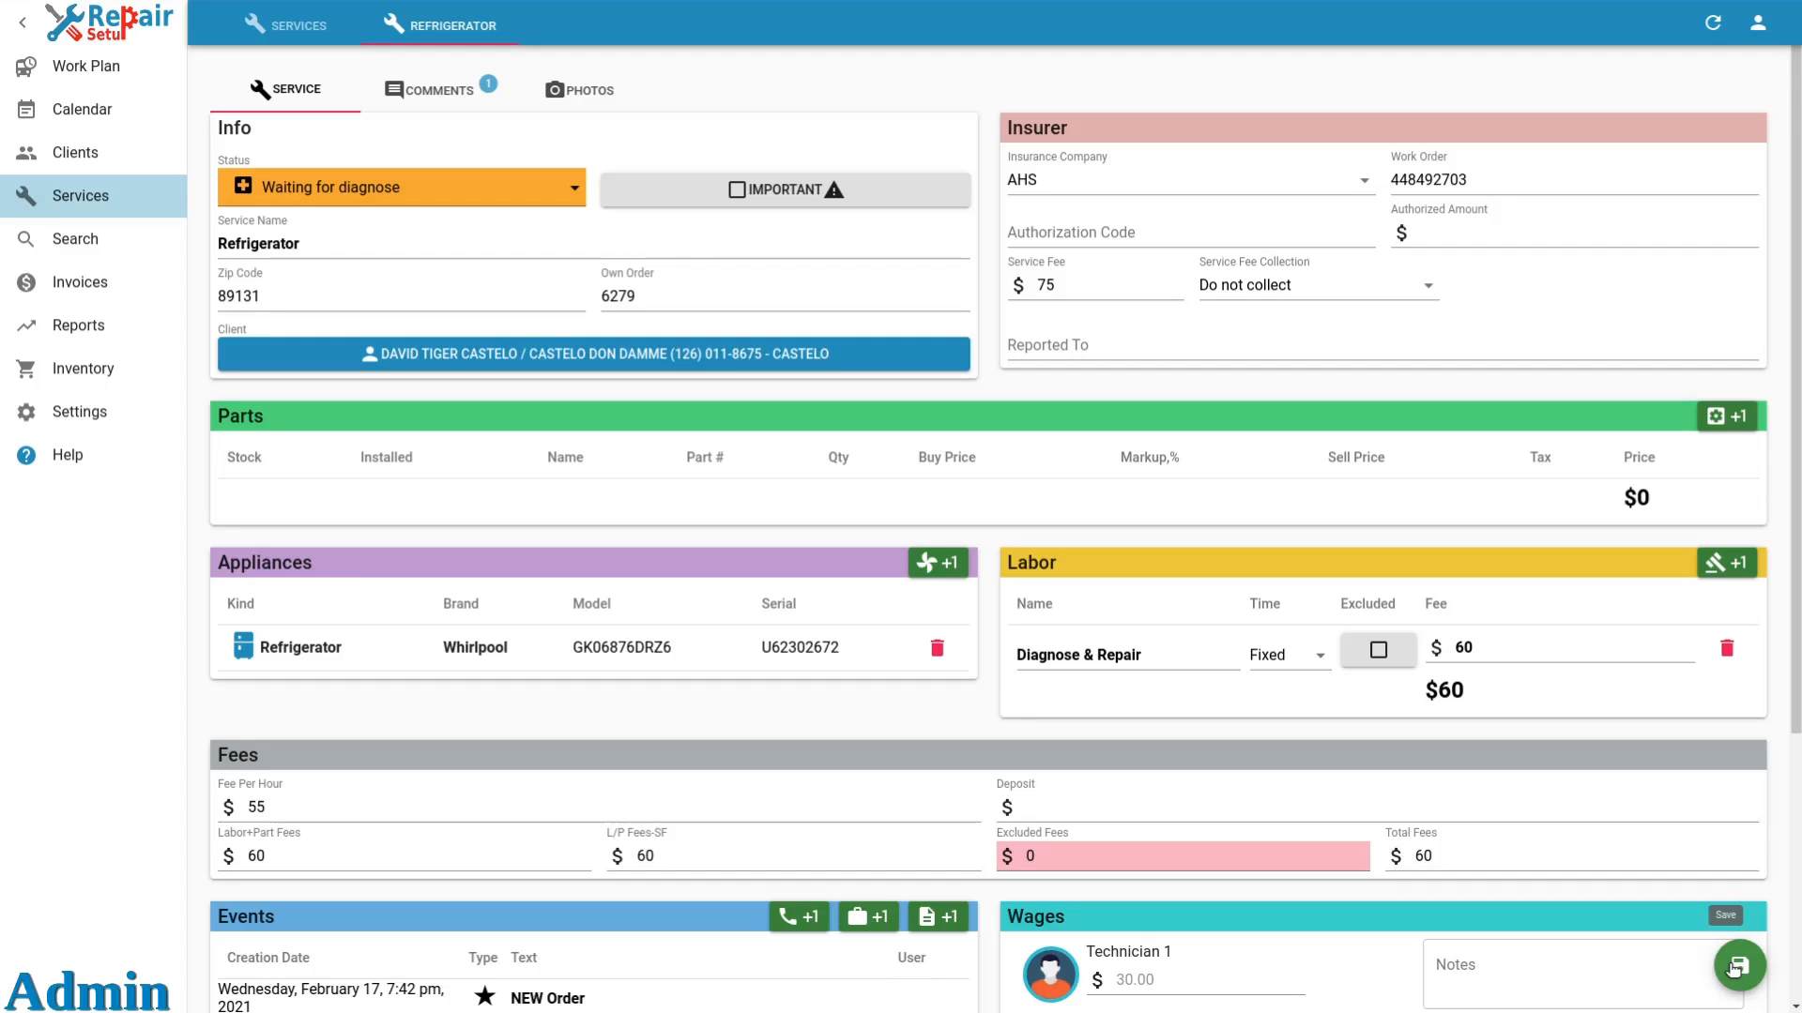
click(1734, 969)
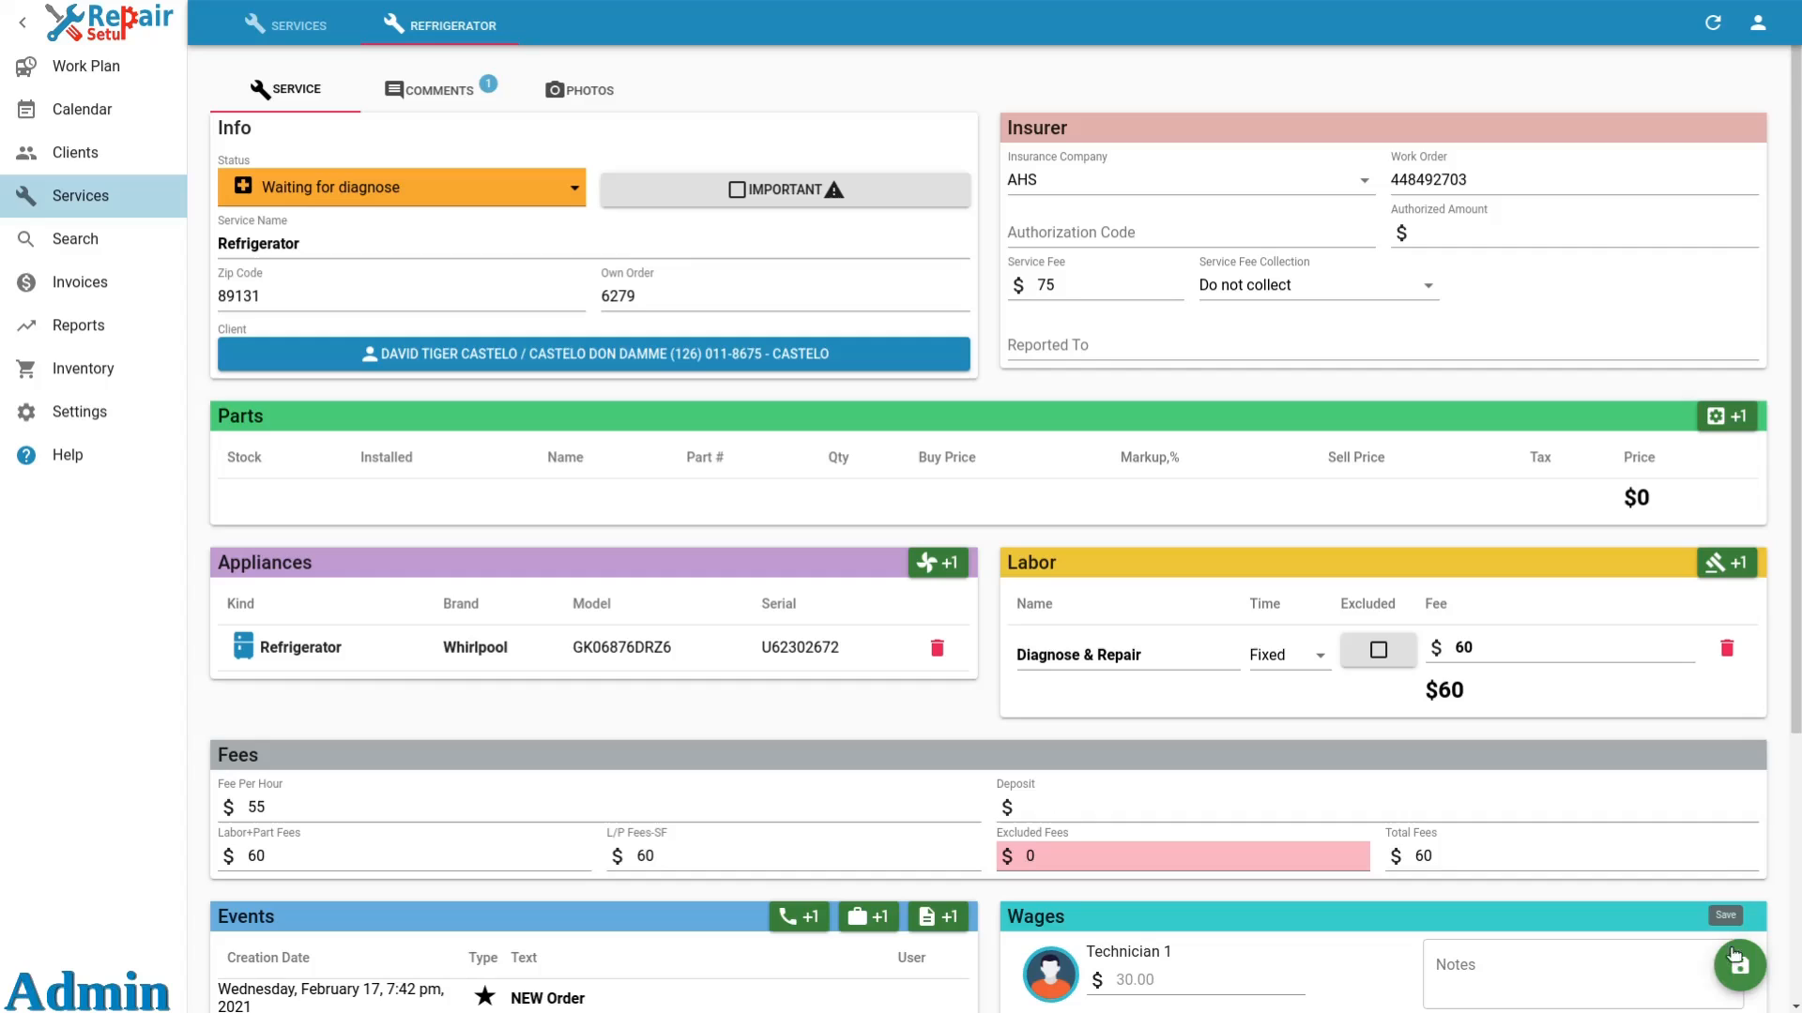
Switch the active user to Technician 1 and open tomorrow's work plan.
click(1758, 31)
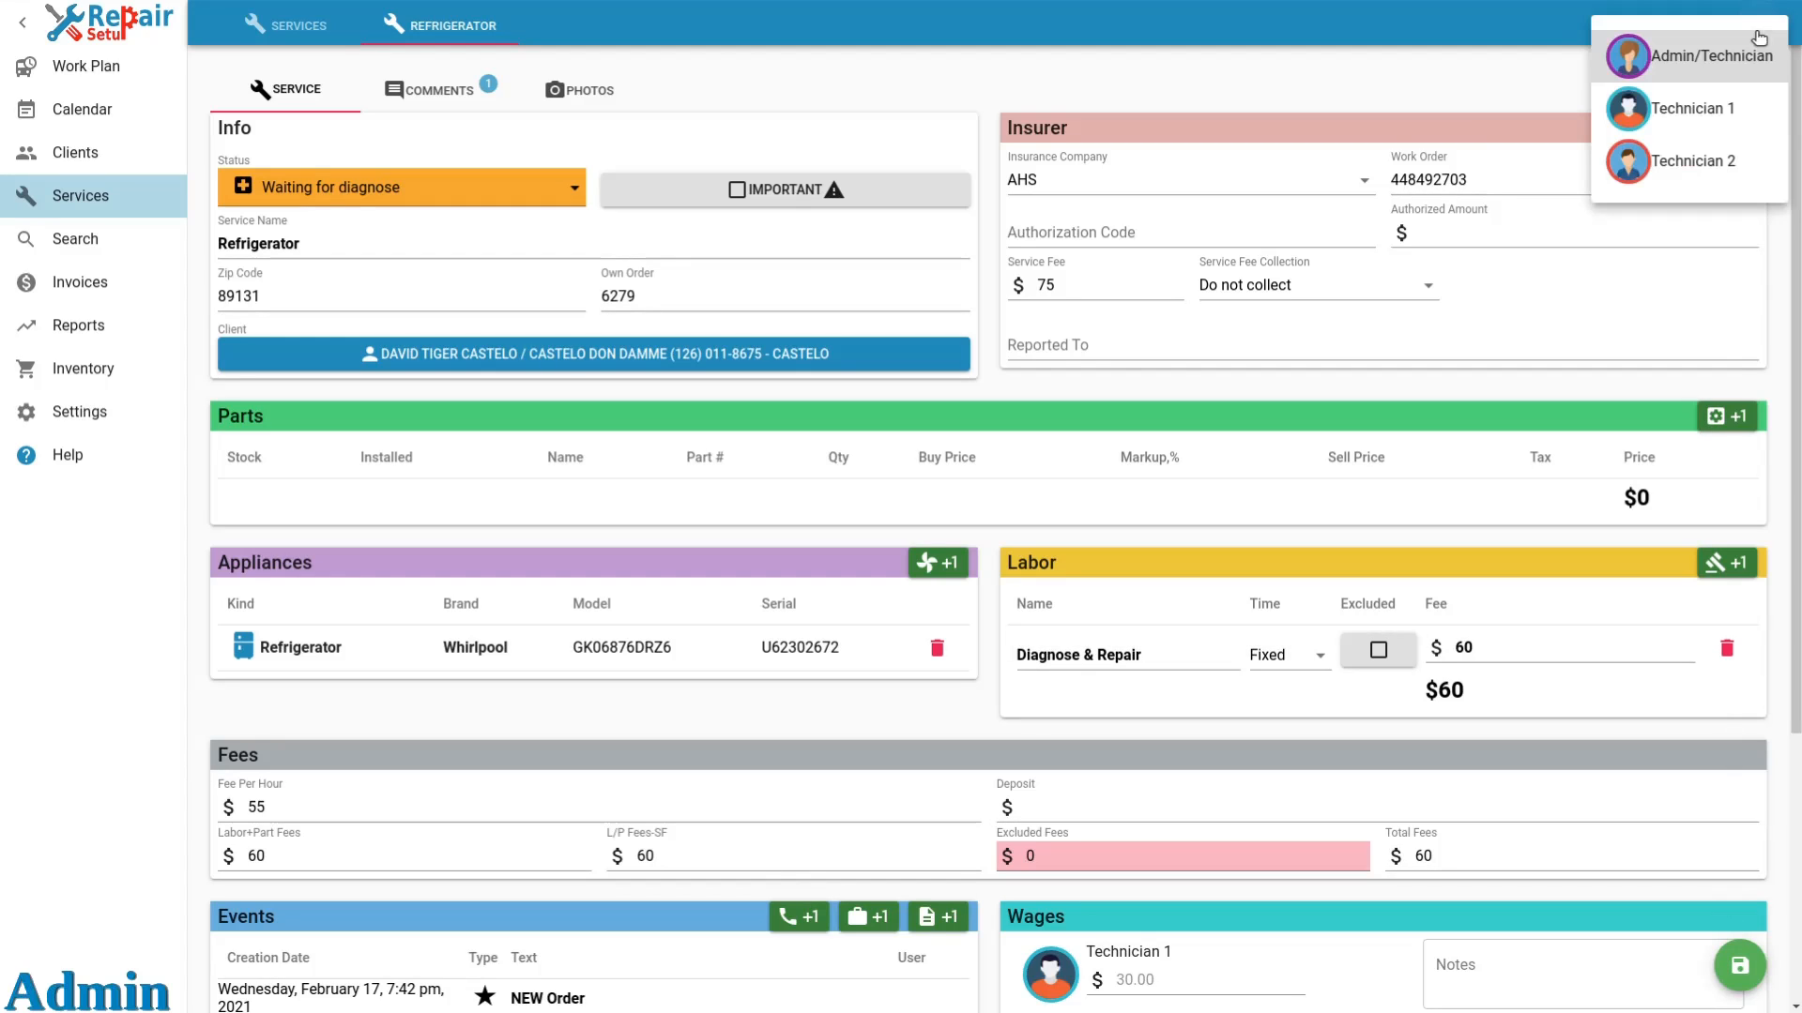
click(1706, 120)
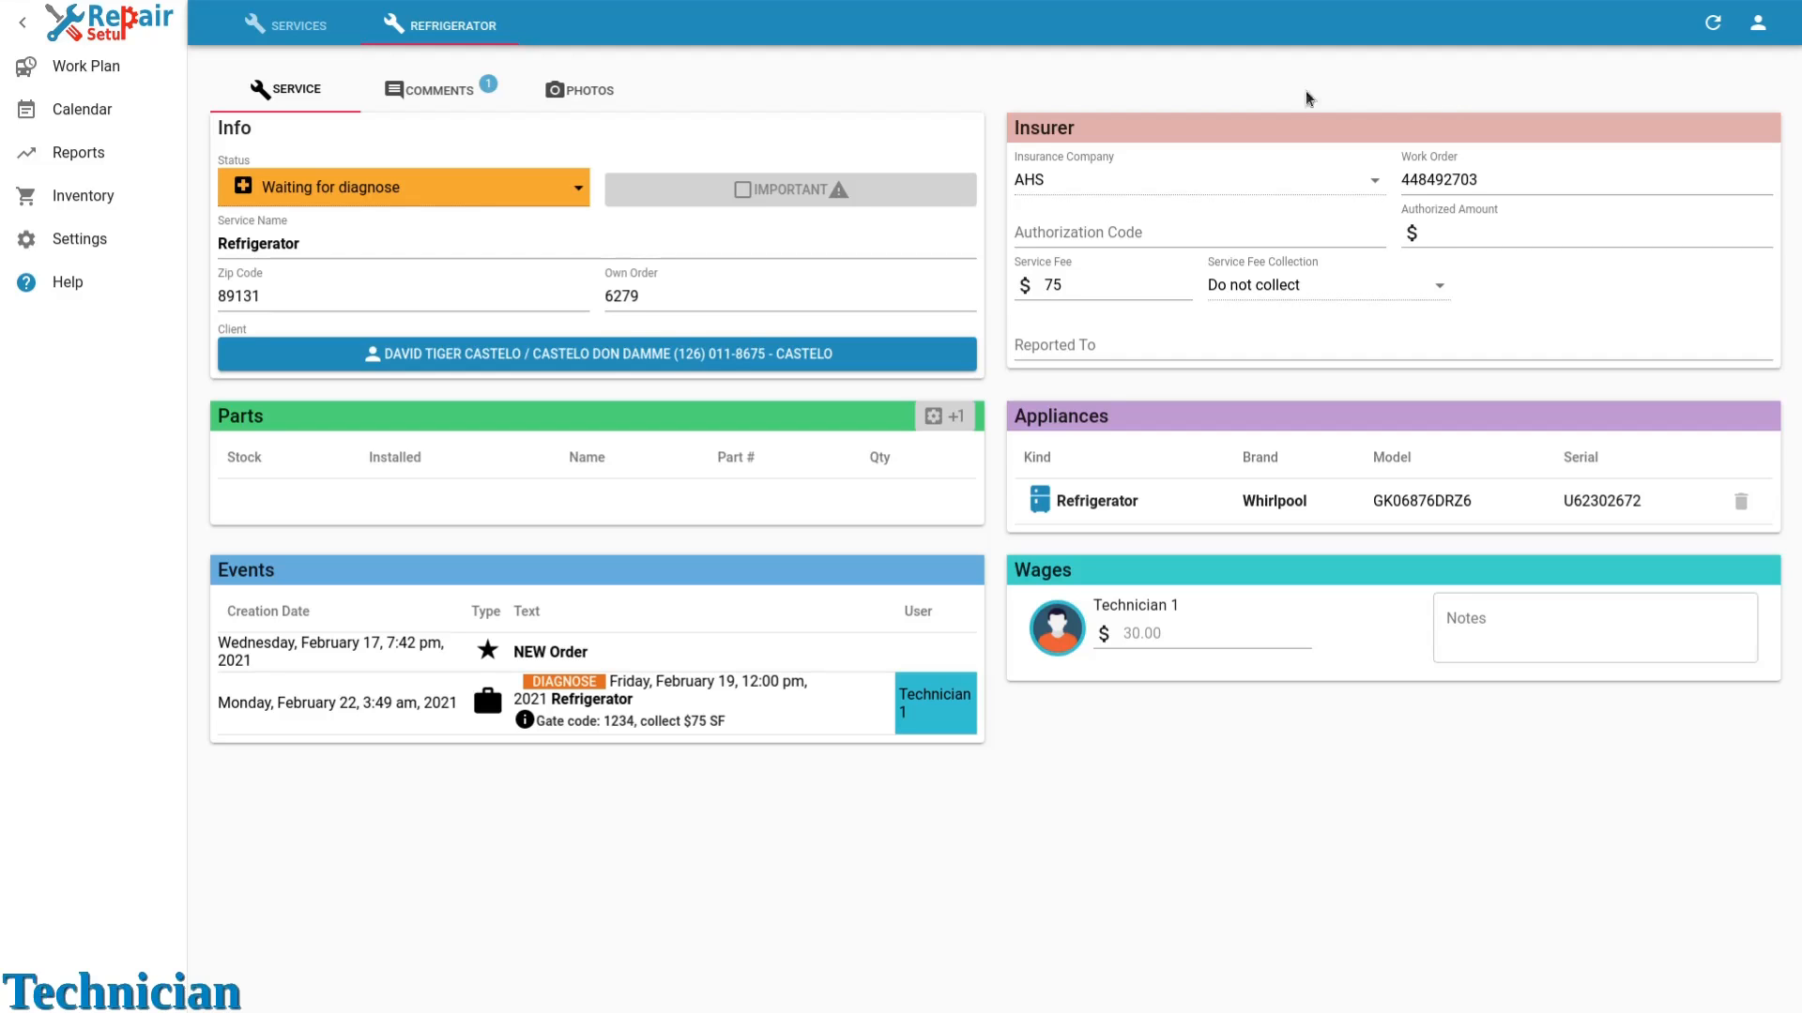
click(114, 73)
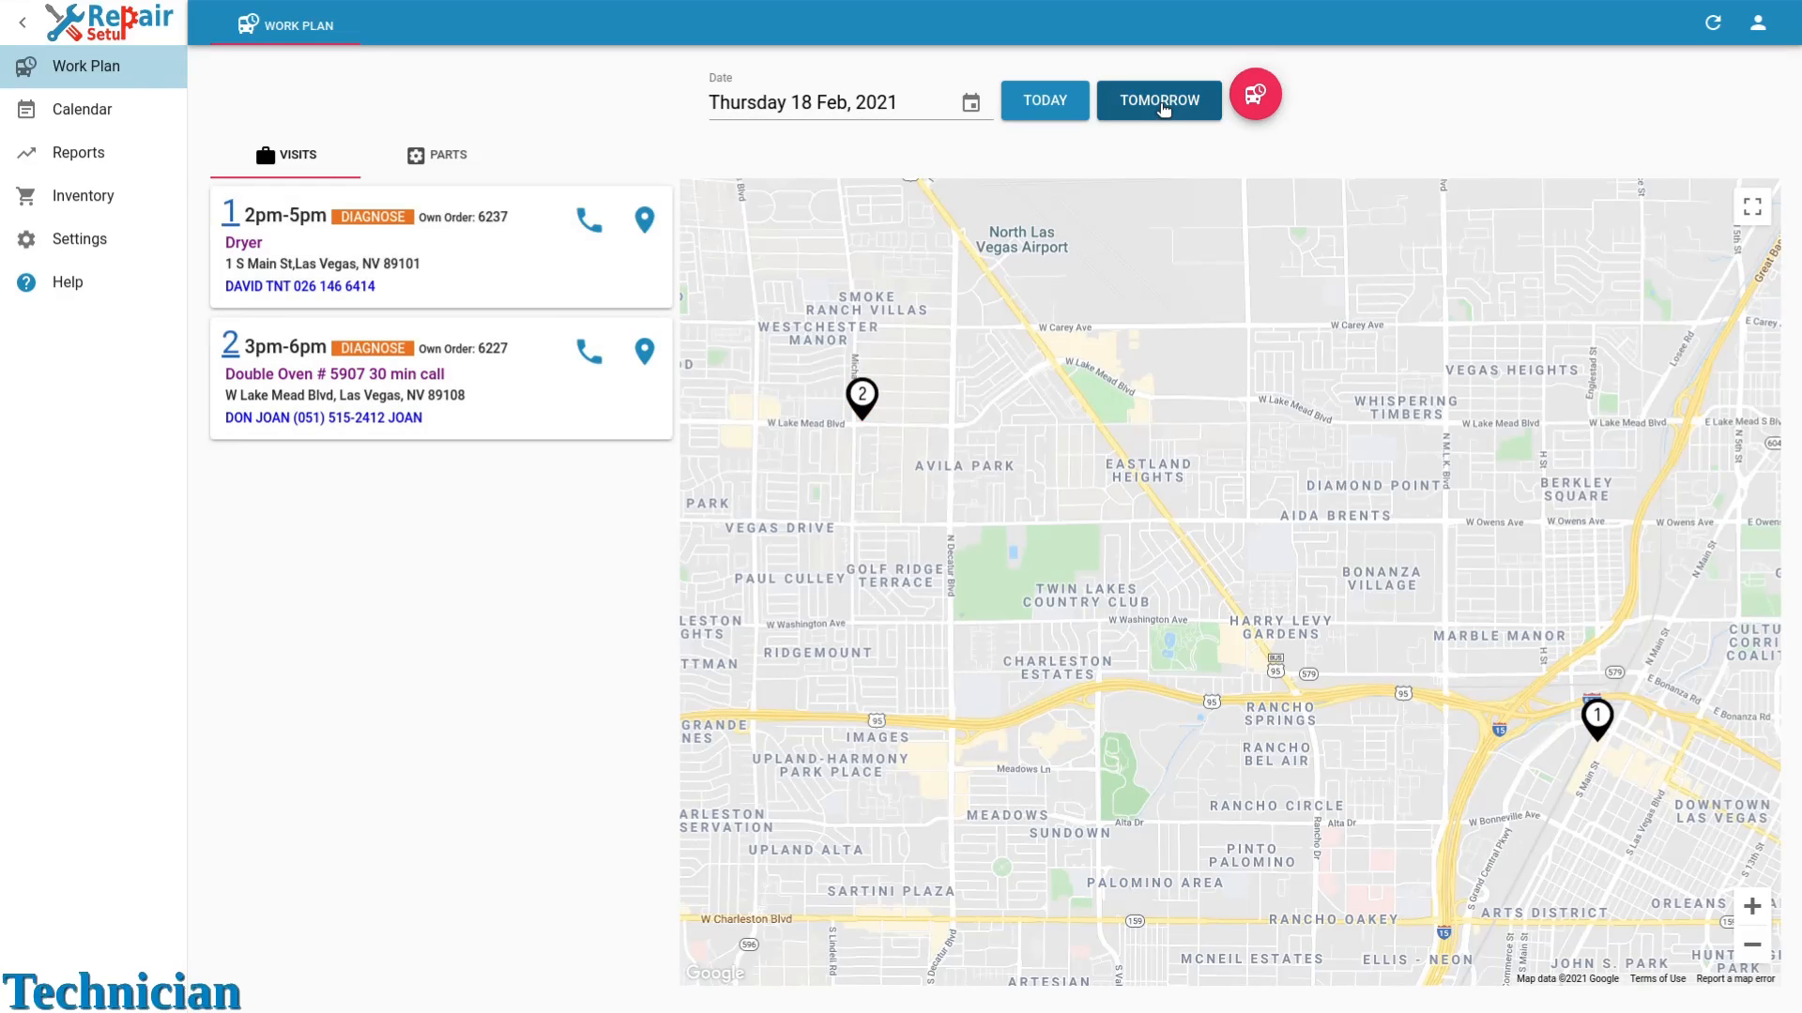
click(1162, 101)
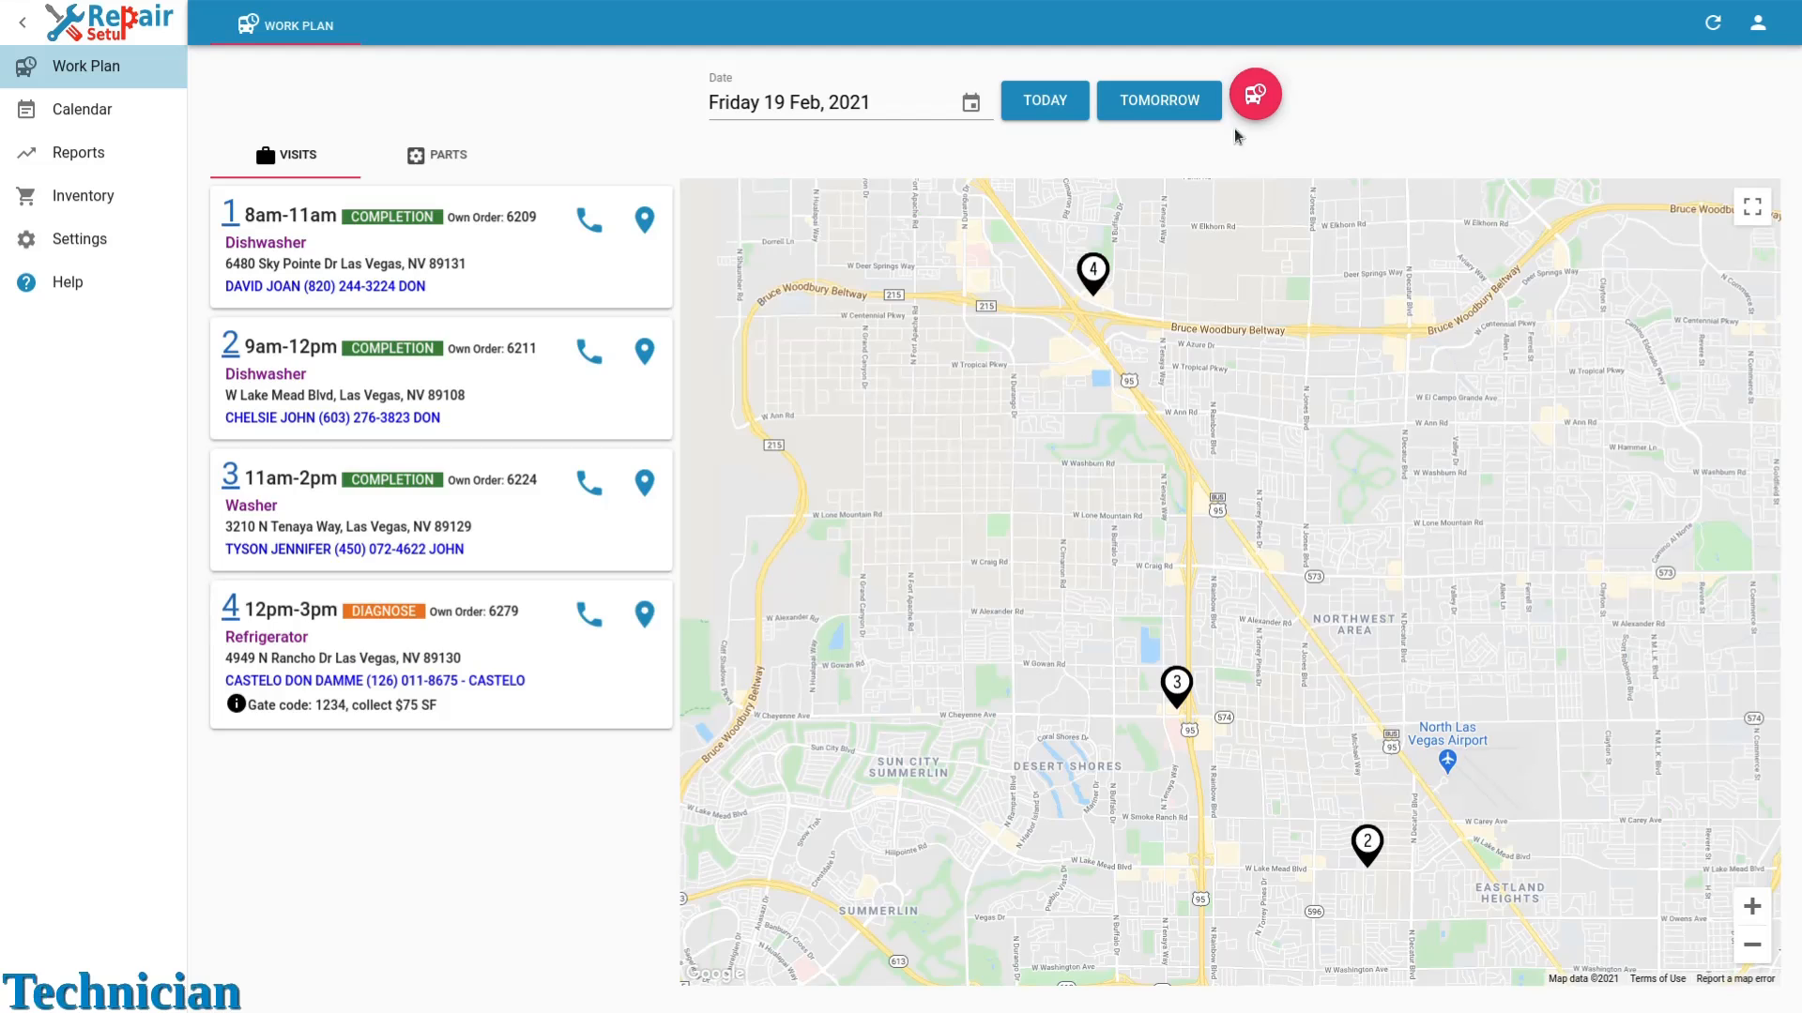
Open the route view for February 19 and examine the Washer visit's service details.
click(1252, 105)
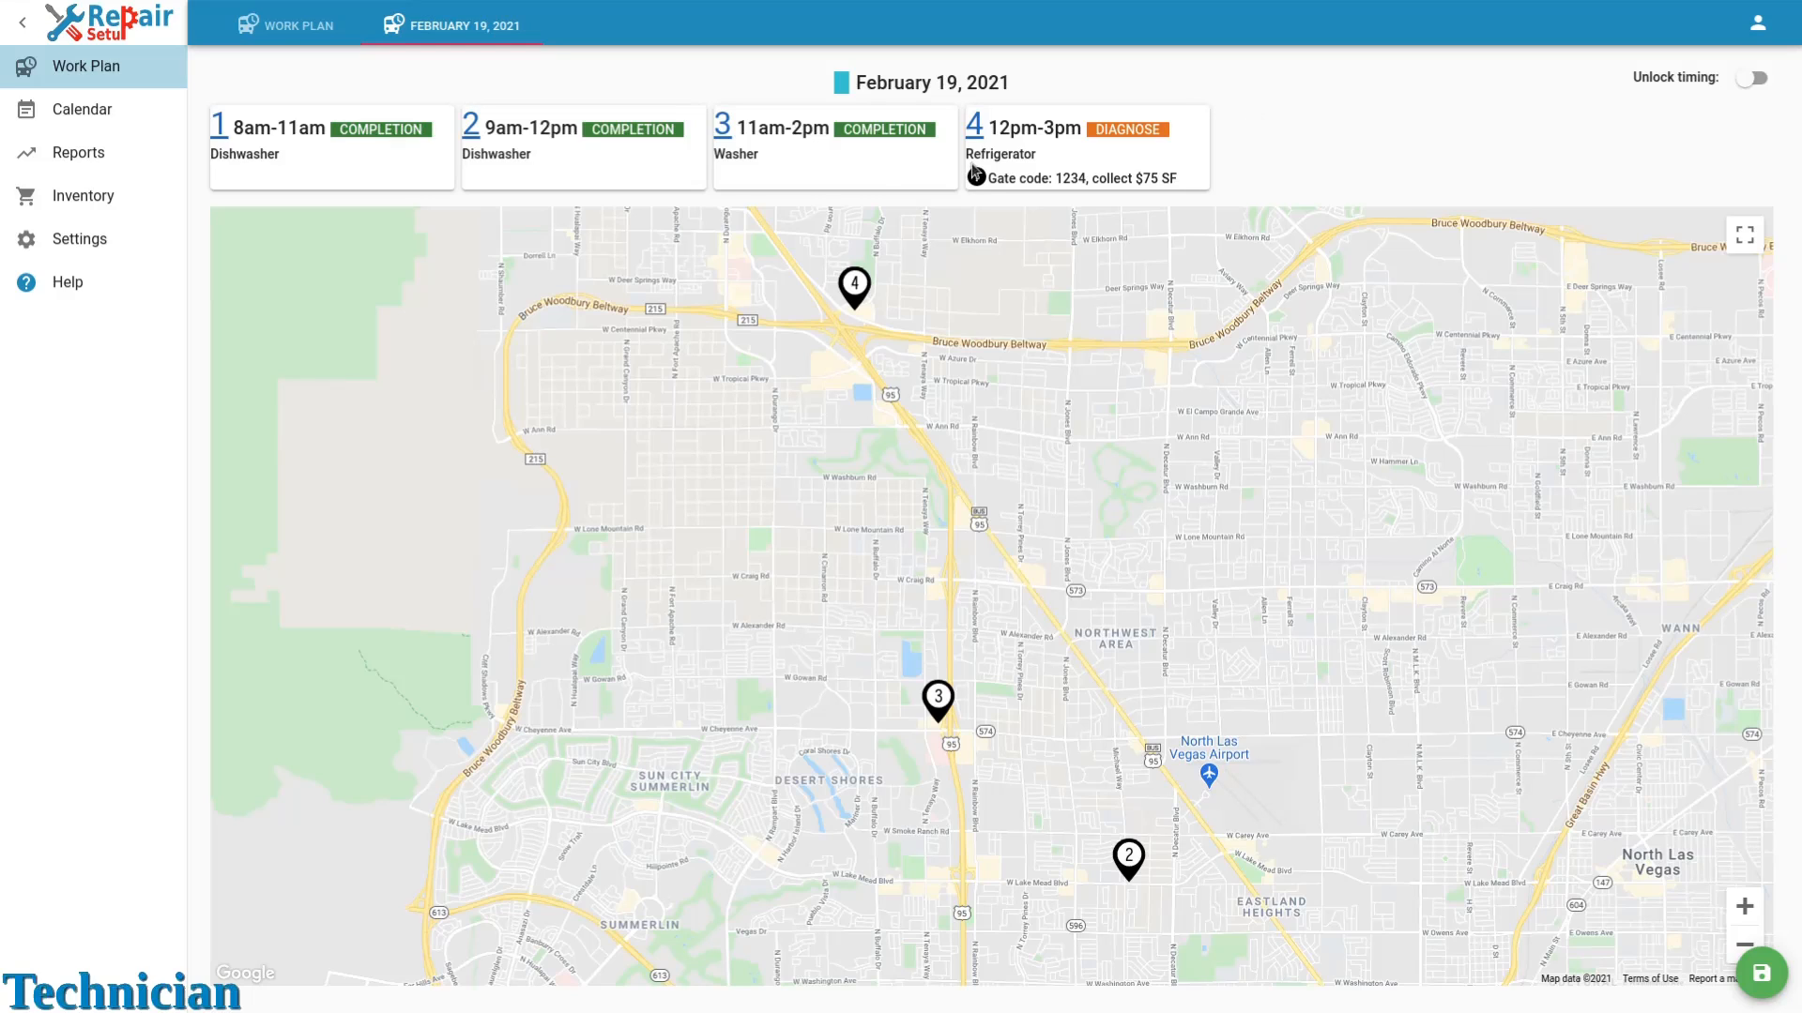
click(860, 173)
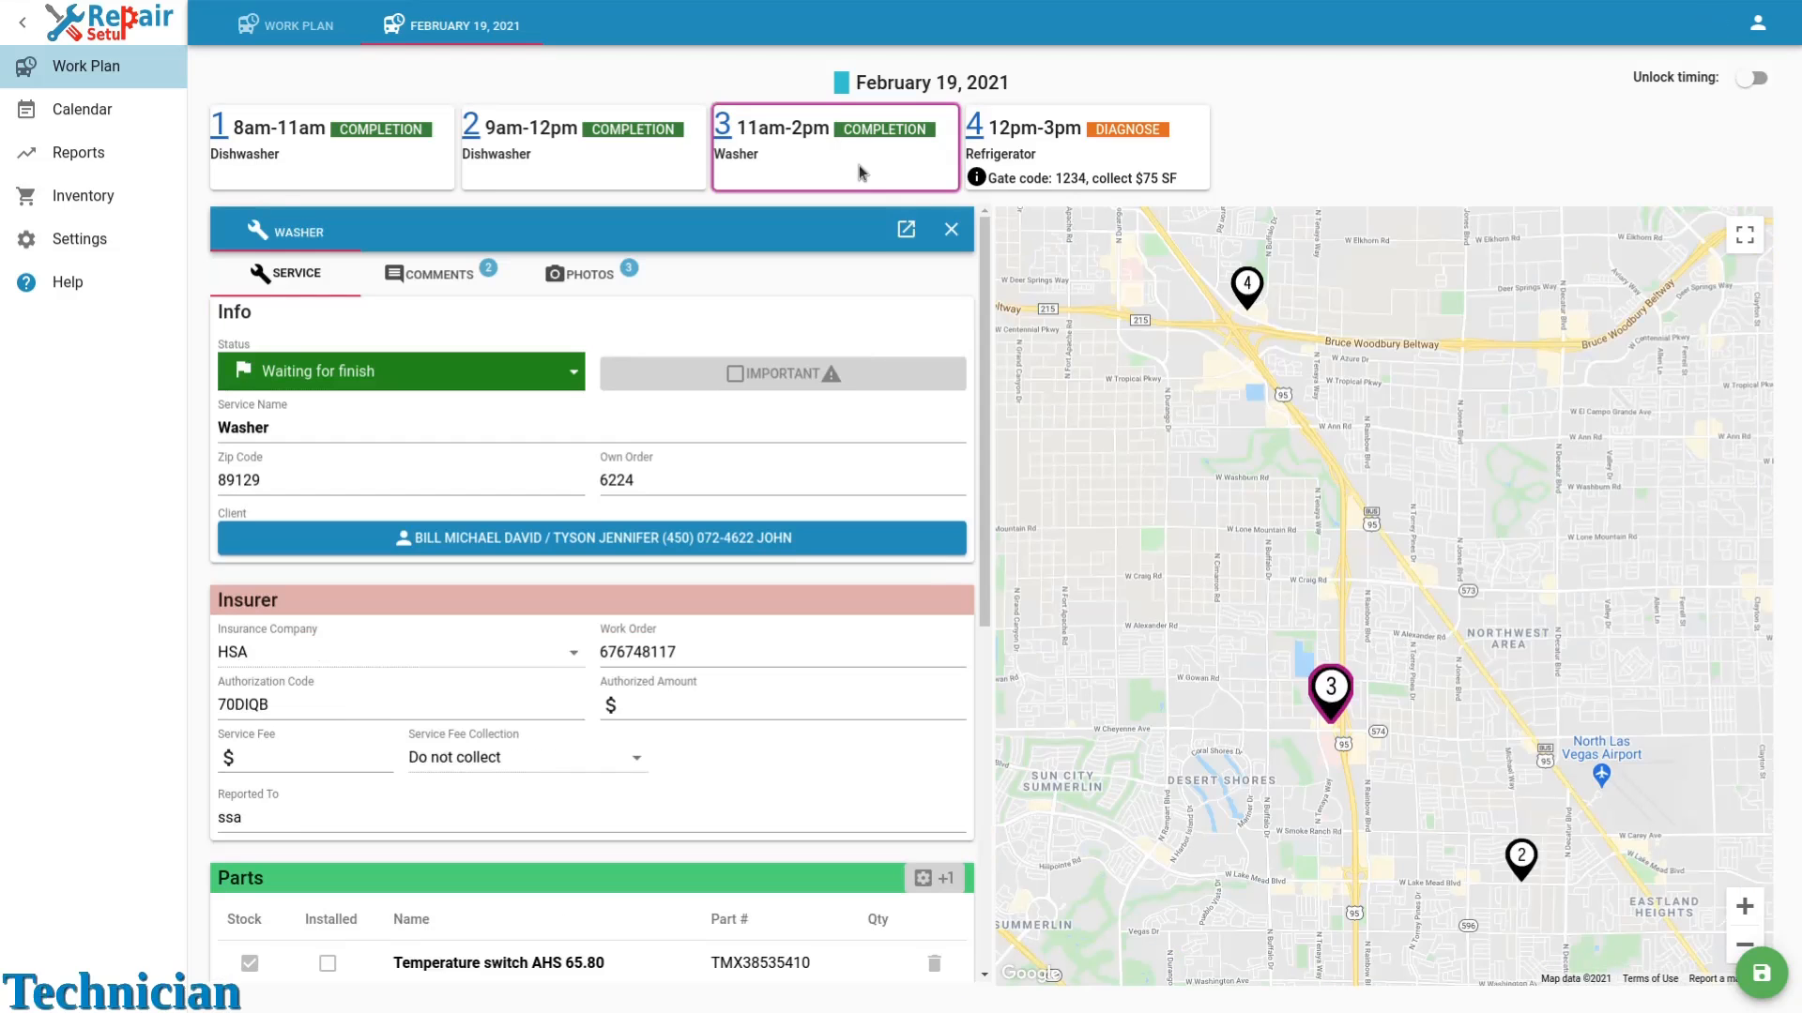
scroll(861, 366, down, 3)
scroll(860, 385, down, 5)
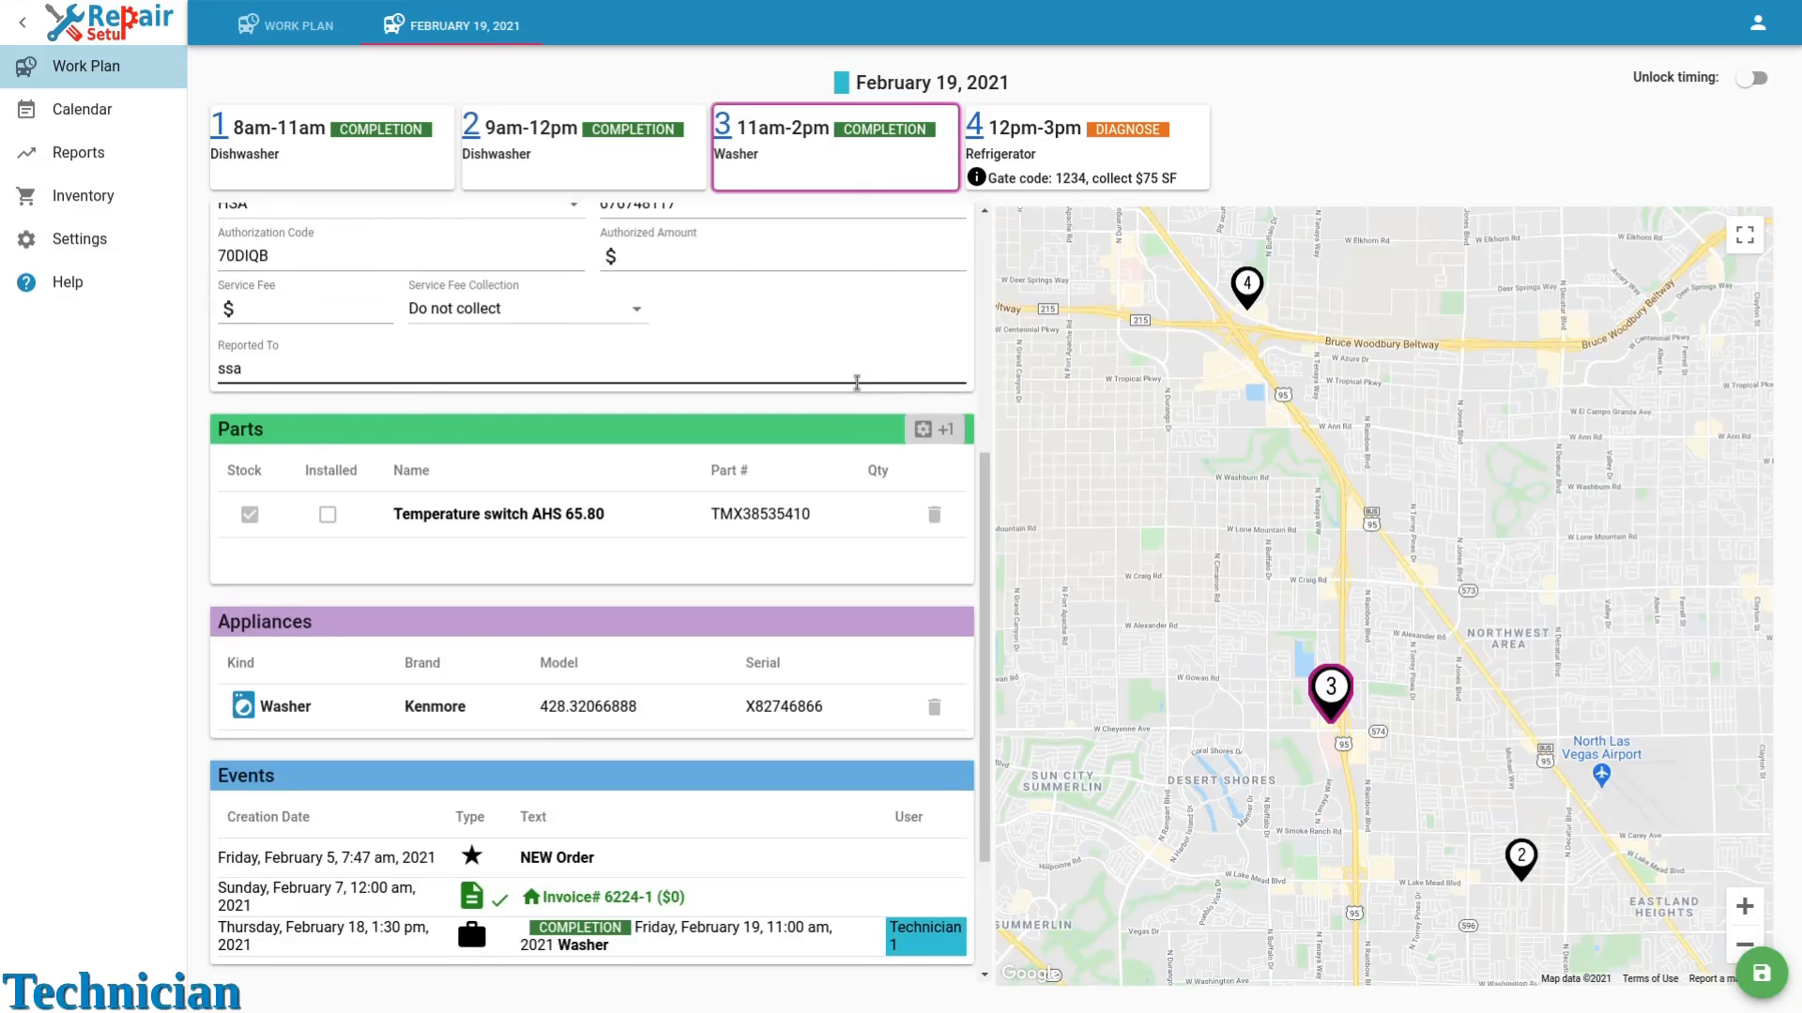
scroll(859, 389, up, 8)
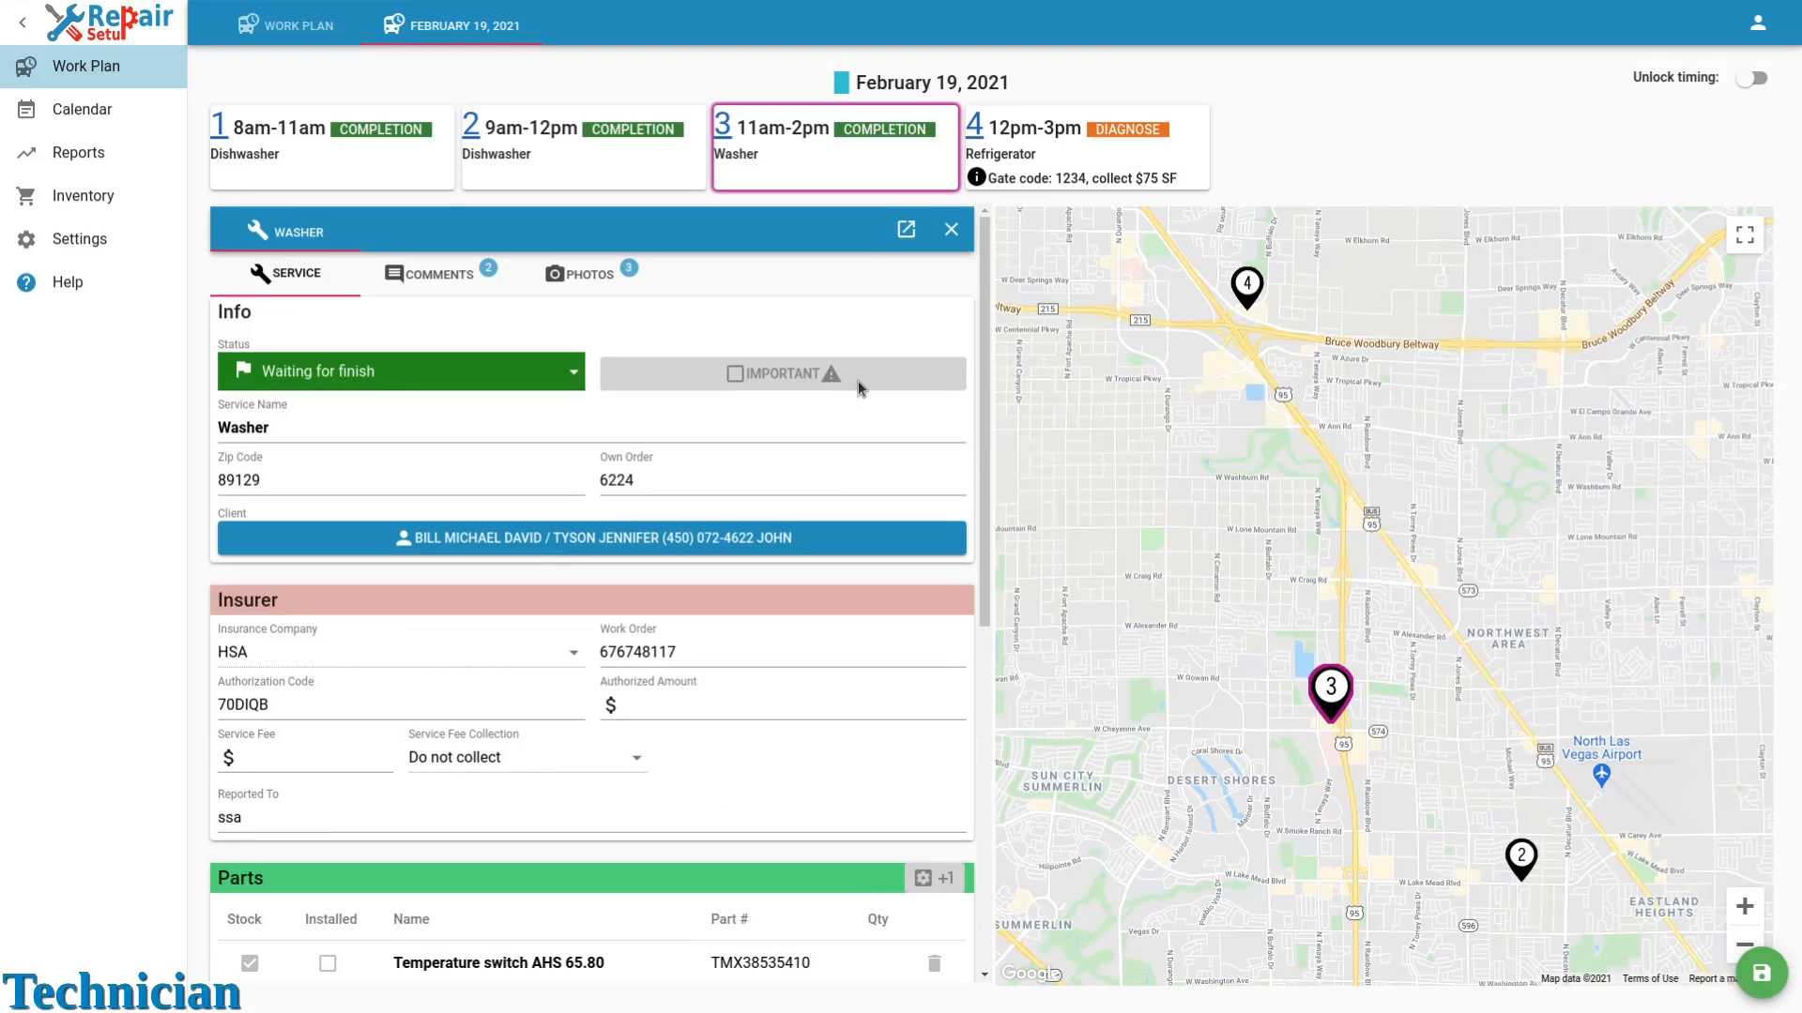
Reorder the route so the Washer visit comes after the Refrigerator visit, and save the new order.
drag(829, 180, 1079, 186)
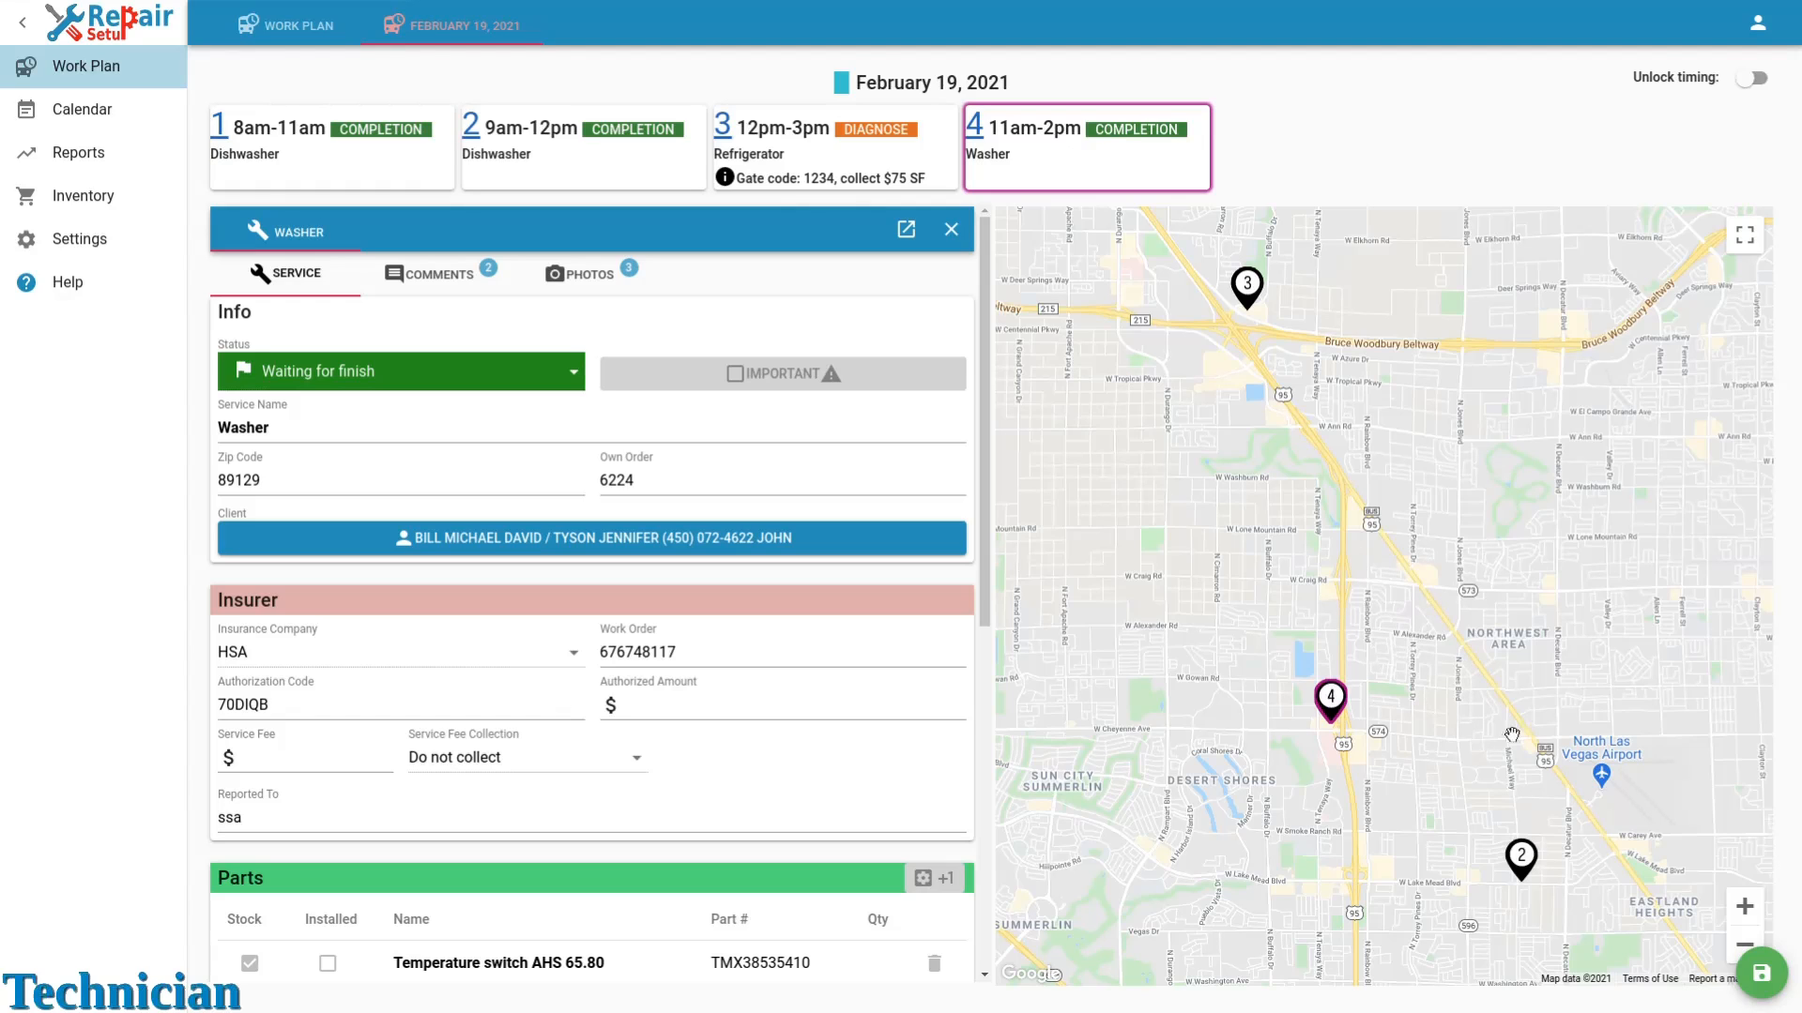
click(1761, 981)
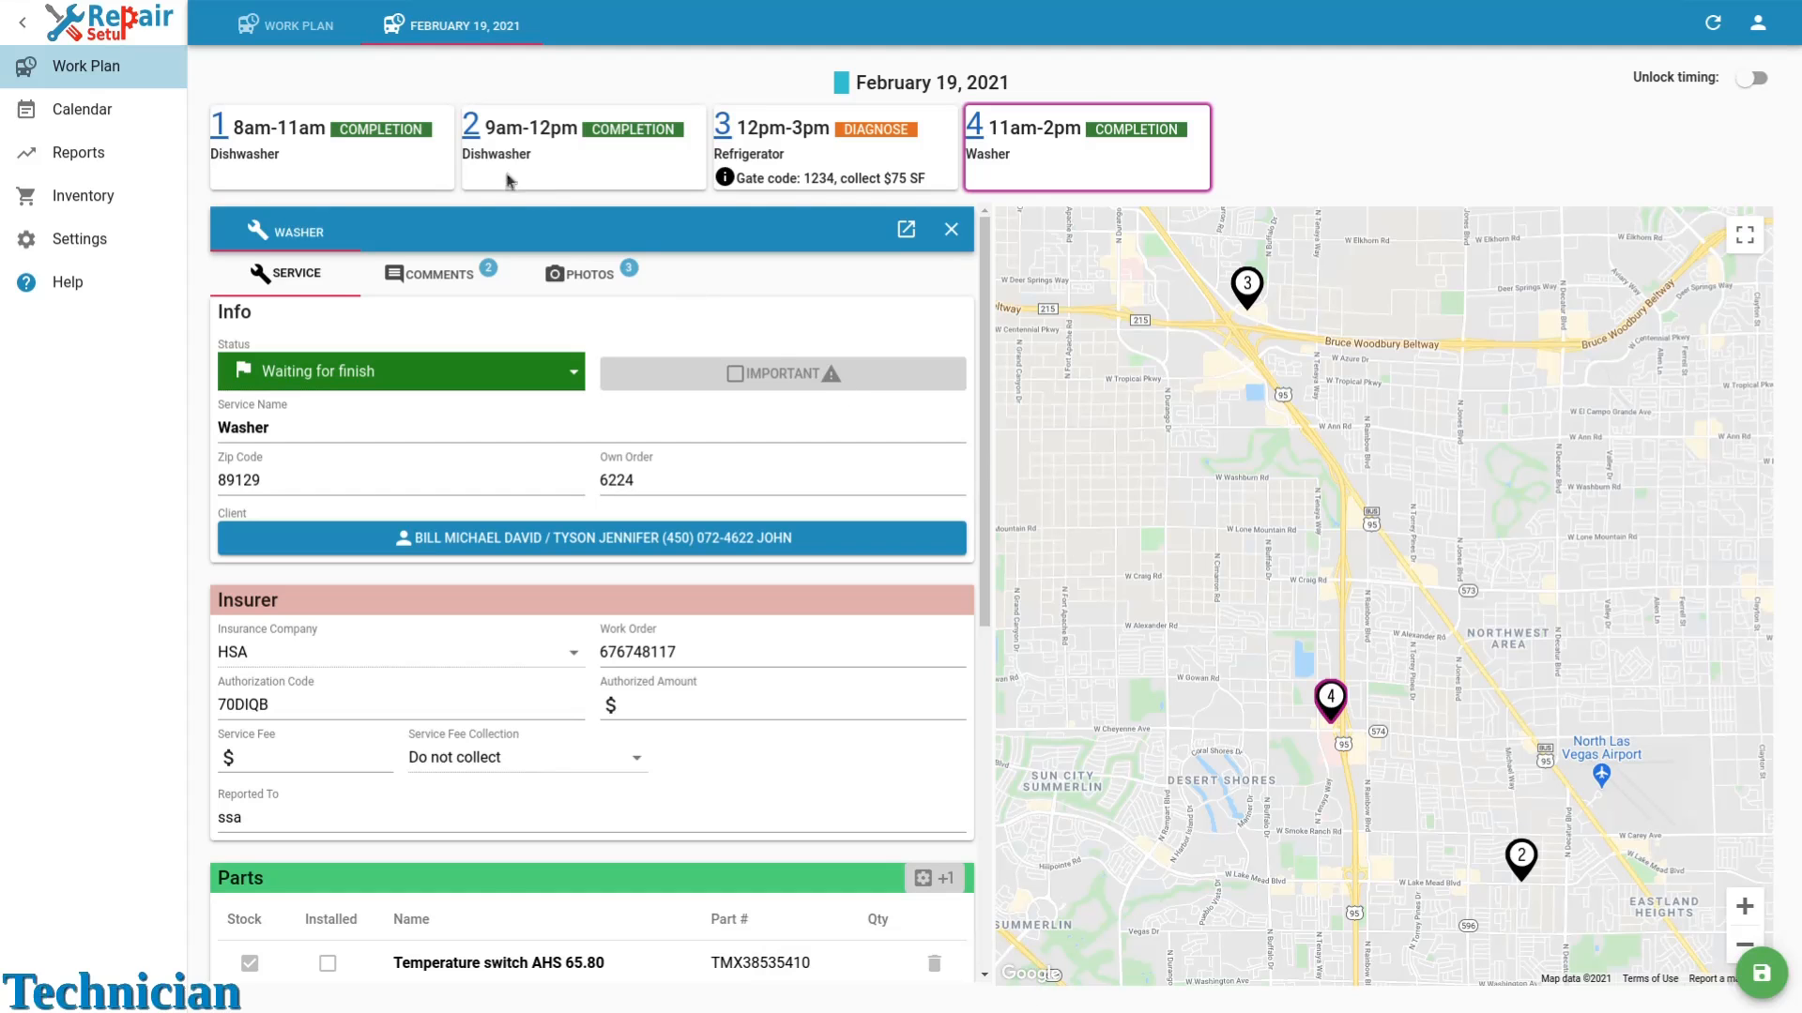
Return to the work plan and review the day's parts list and visit list.
click(295, 29)
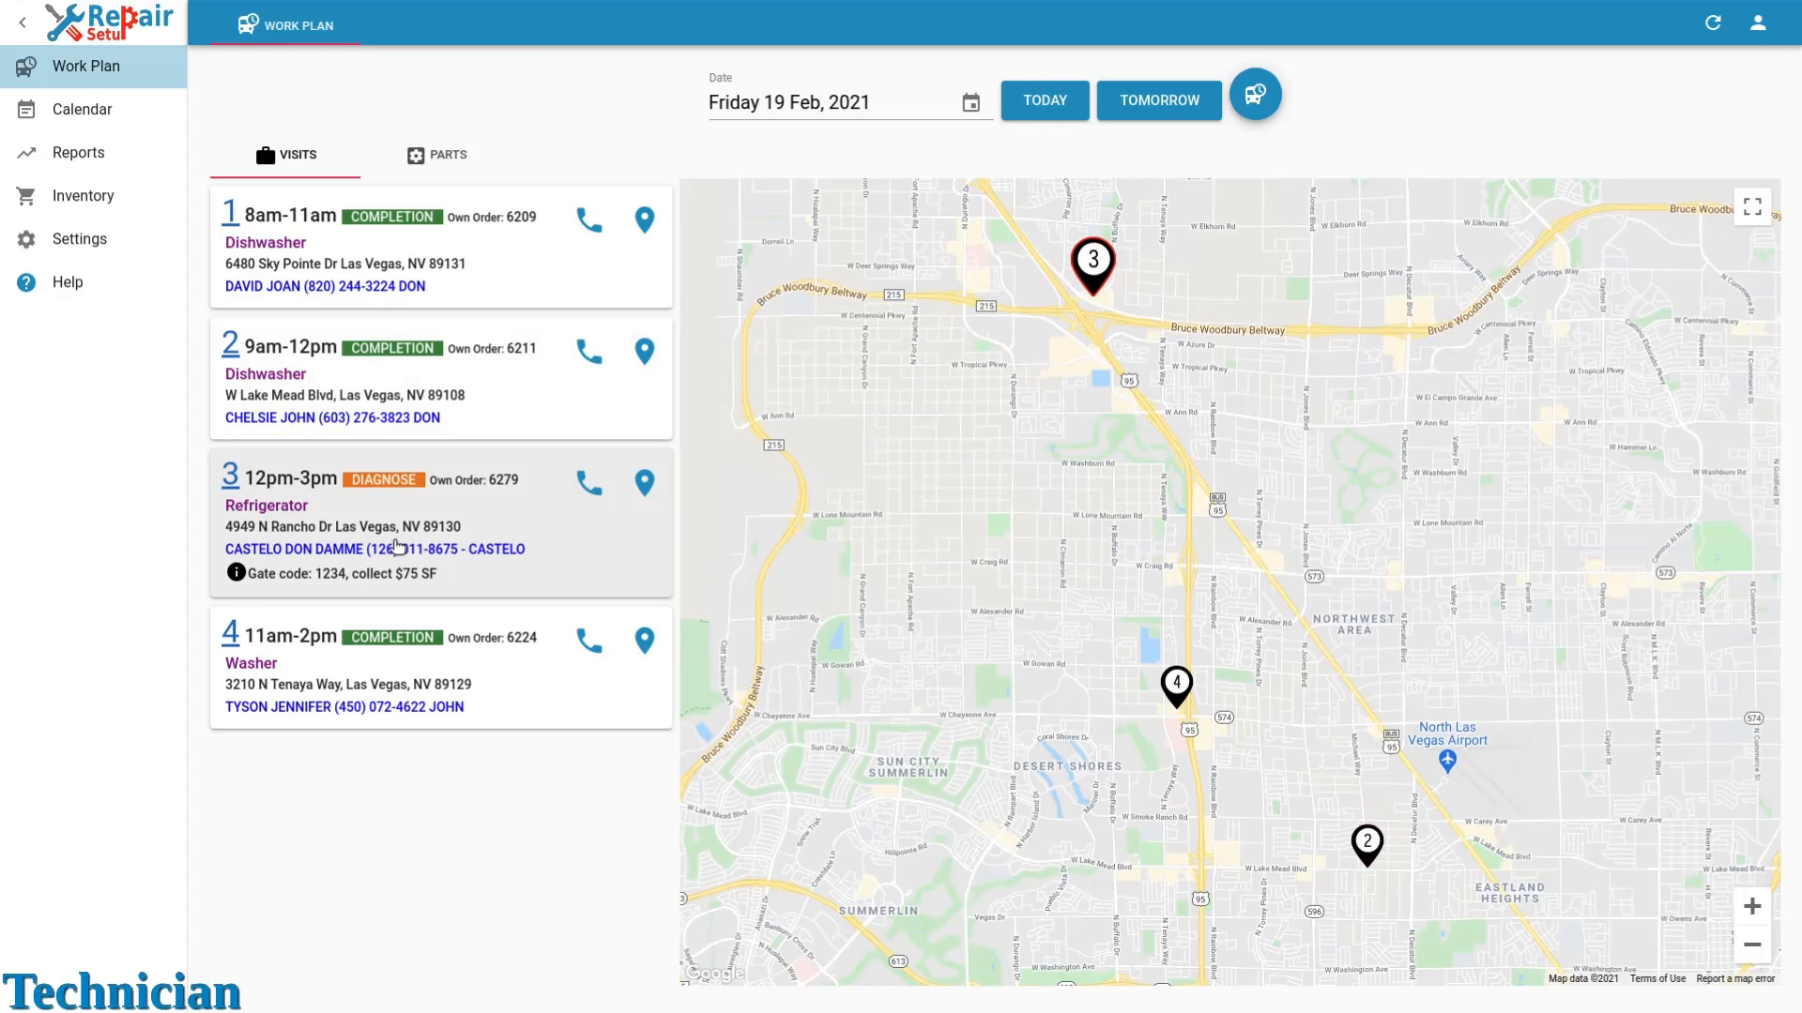
click(437, 155)
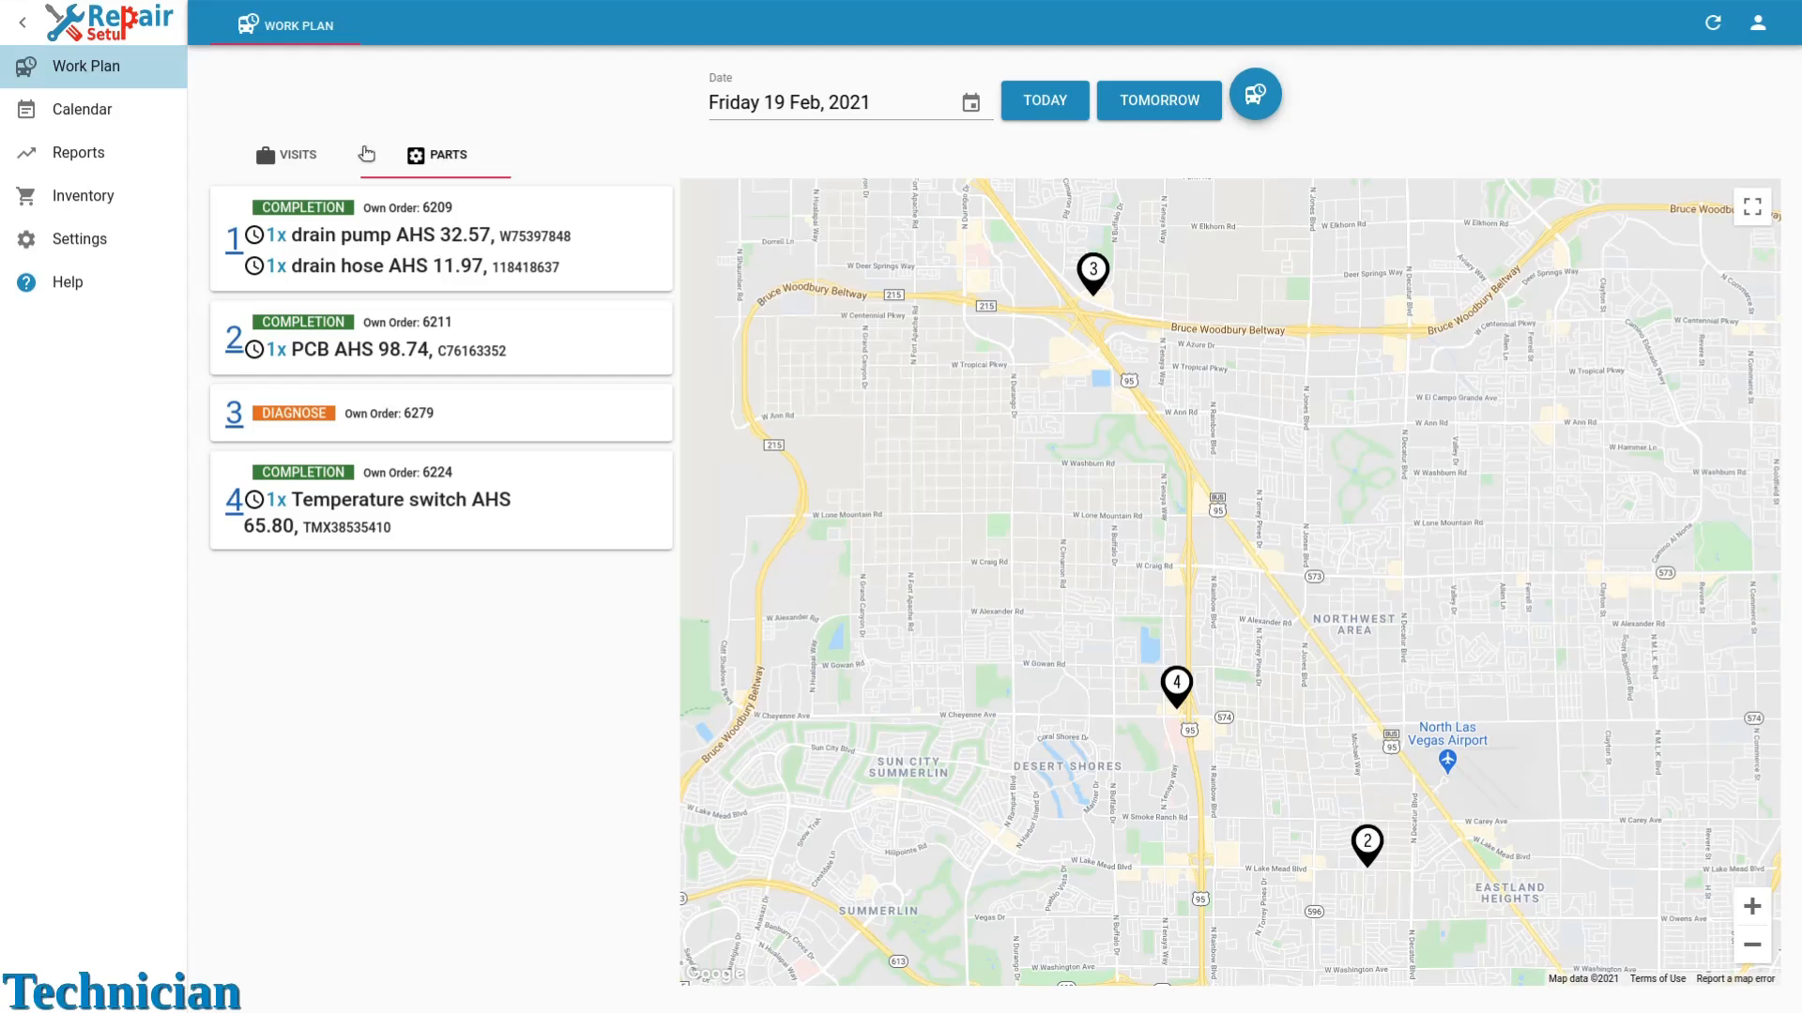
click(299, 153)
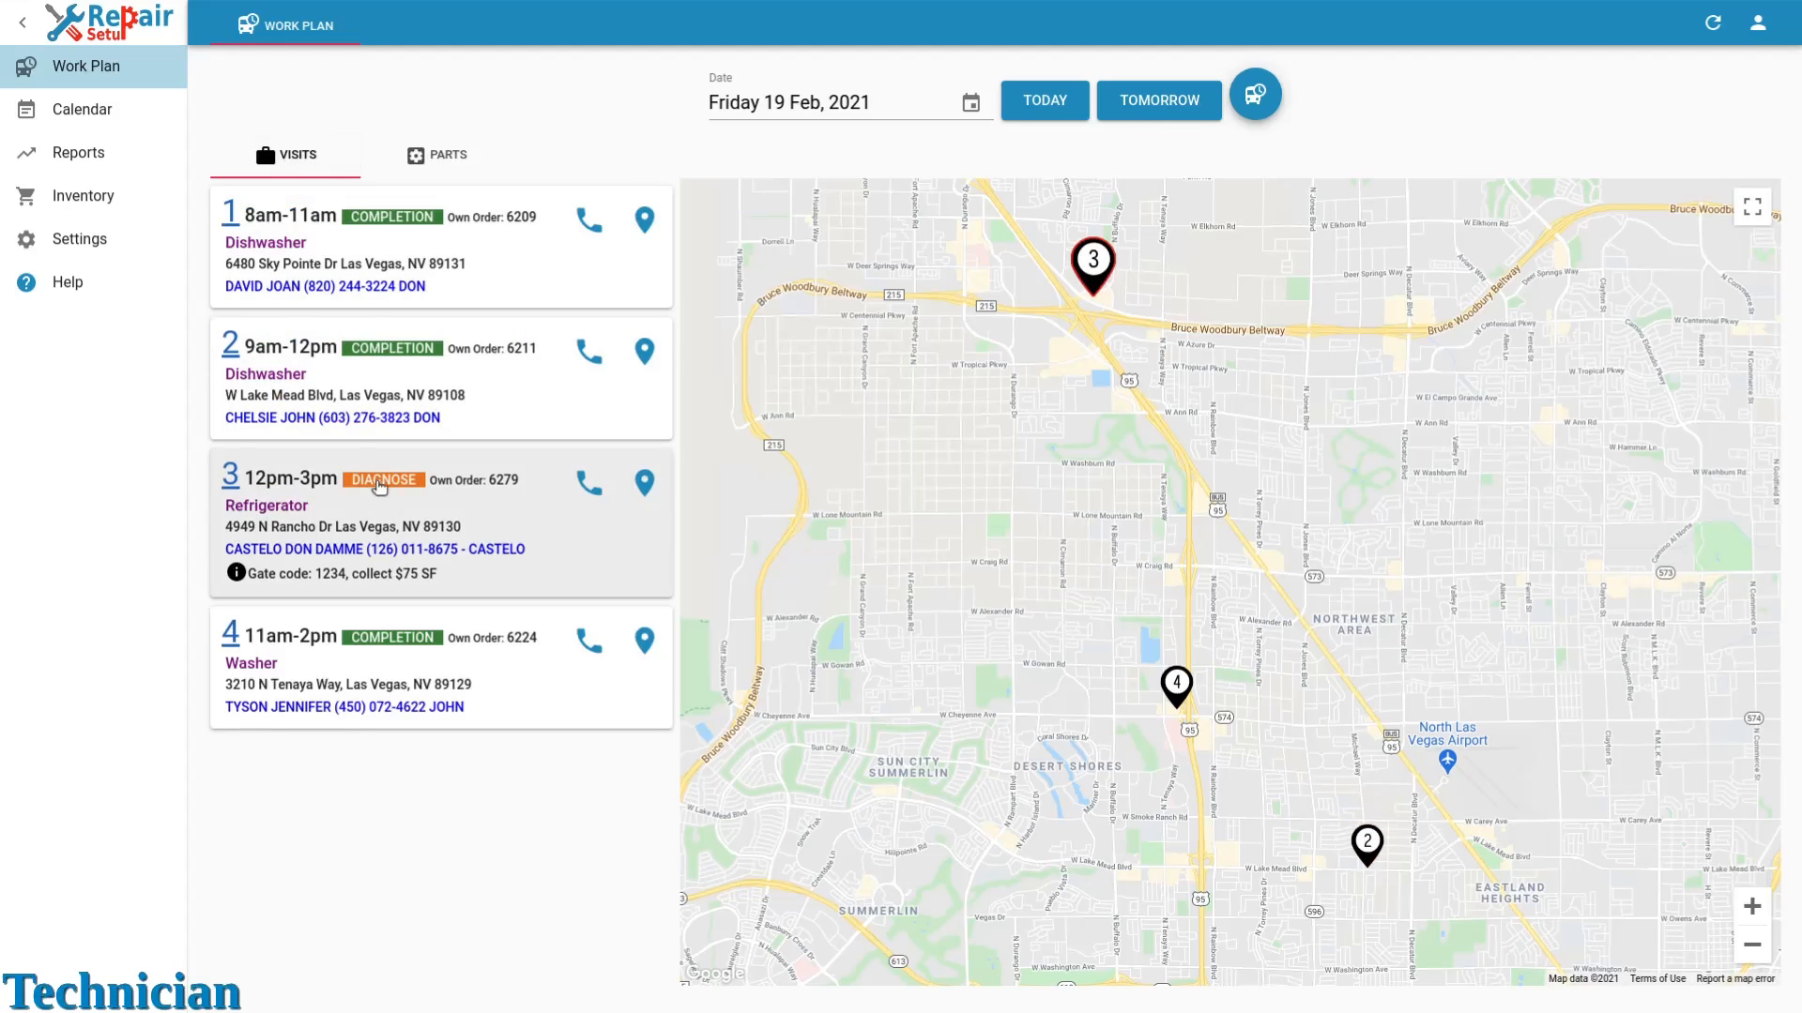
Open the Refrigerator visit, mark it as started, and save the visit.
click(381, 502)
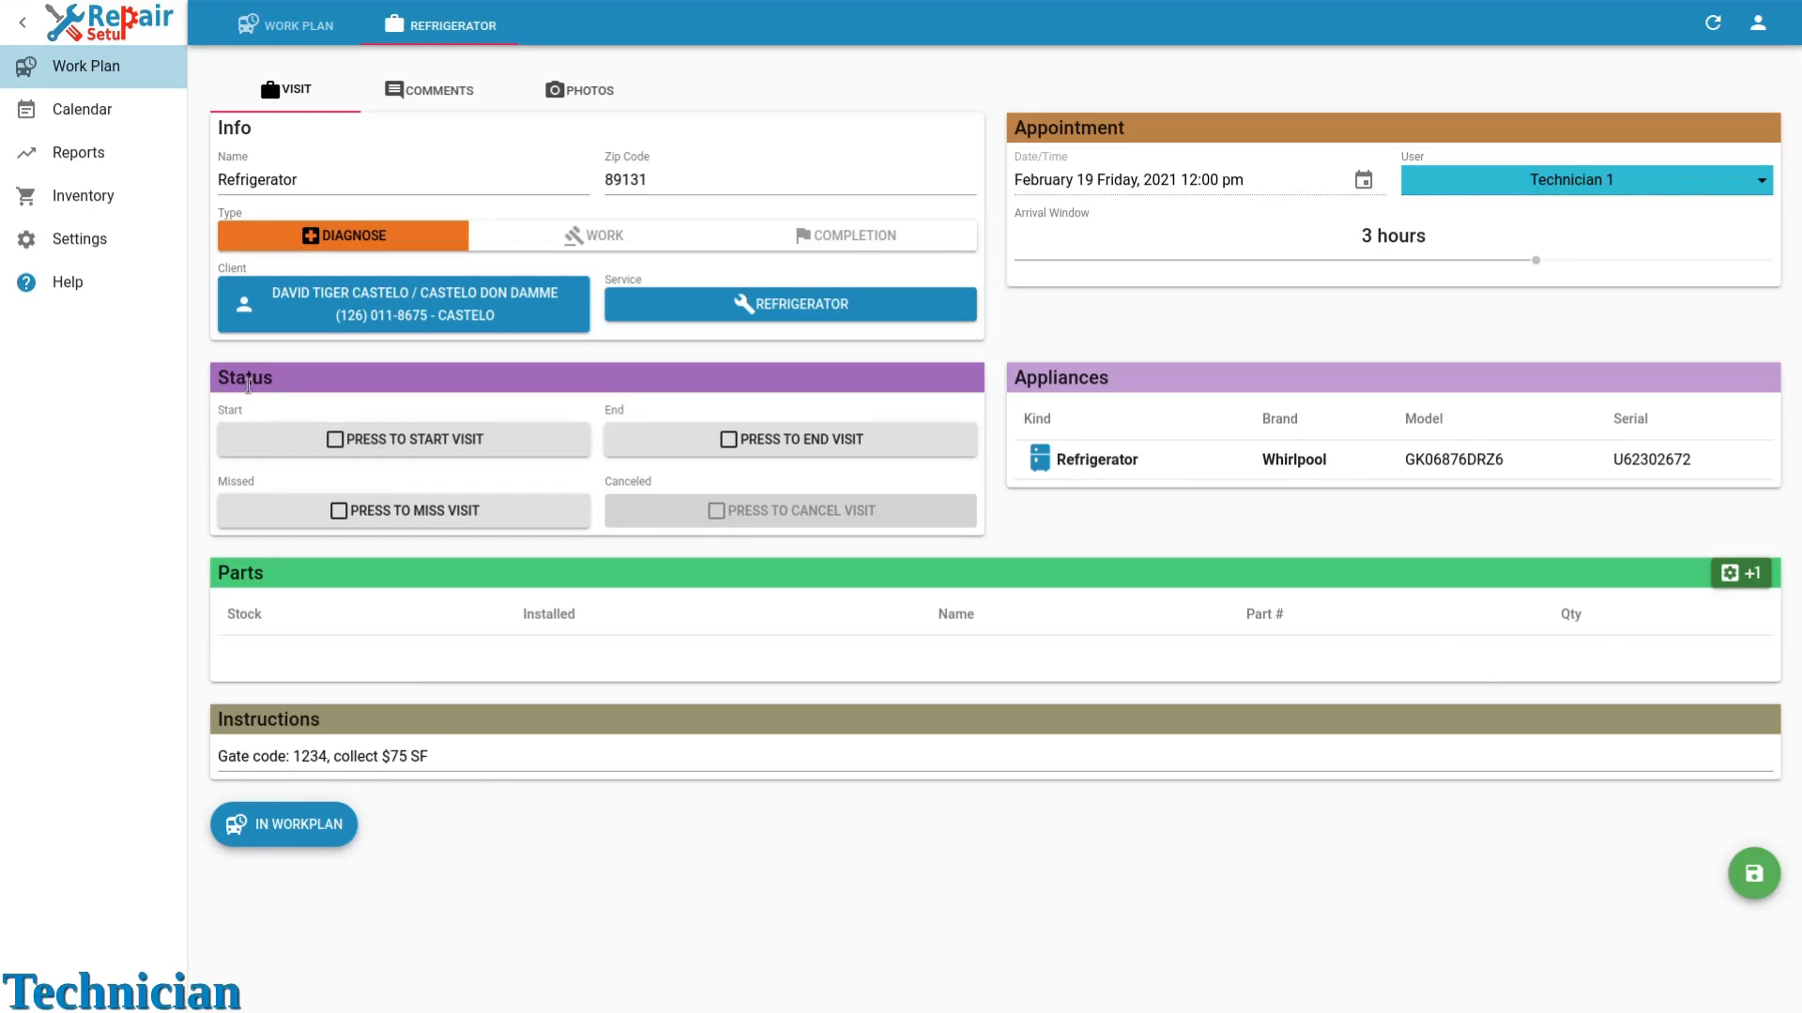
click(355, 436)
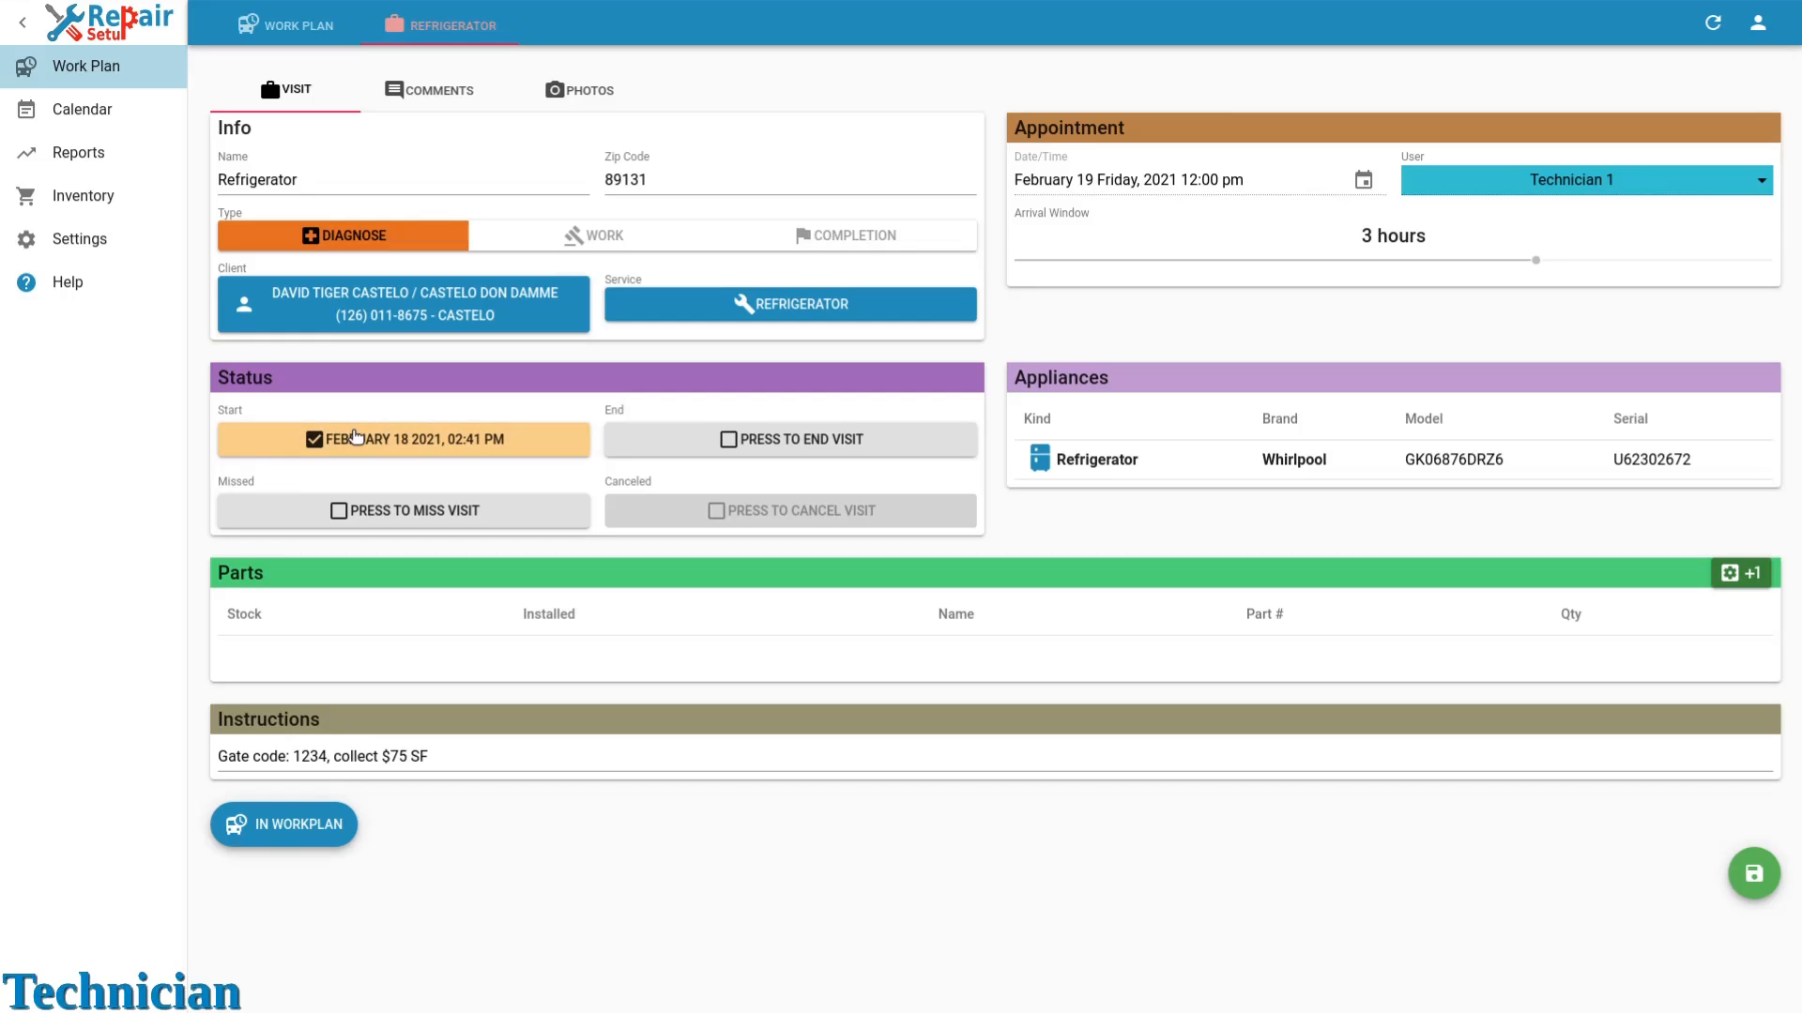
click(1751, 874)
Add a part named Motor with number WP123456789, quantity 1, to the visit, then mark the visit as ended.
click(1751, 580)
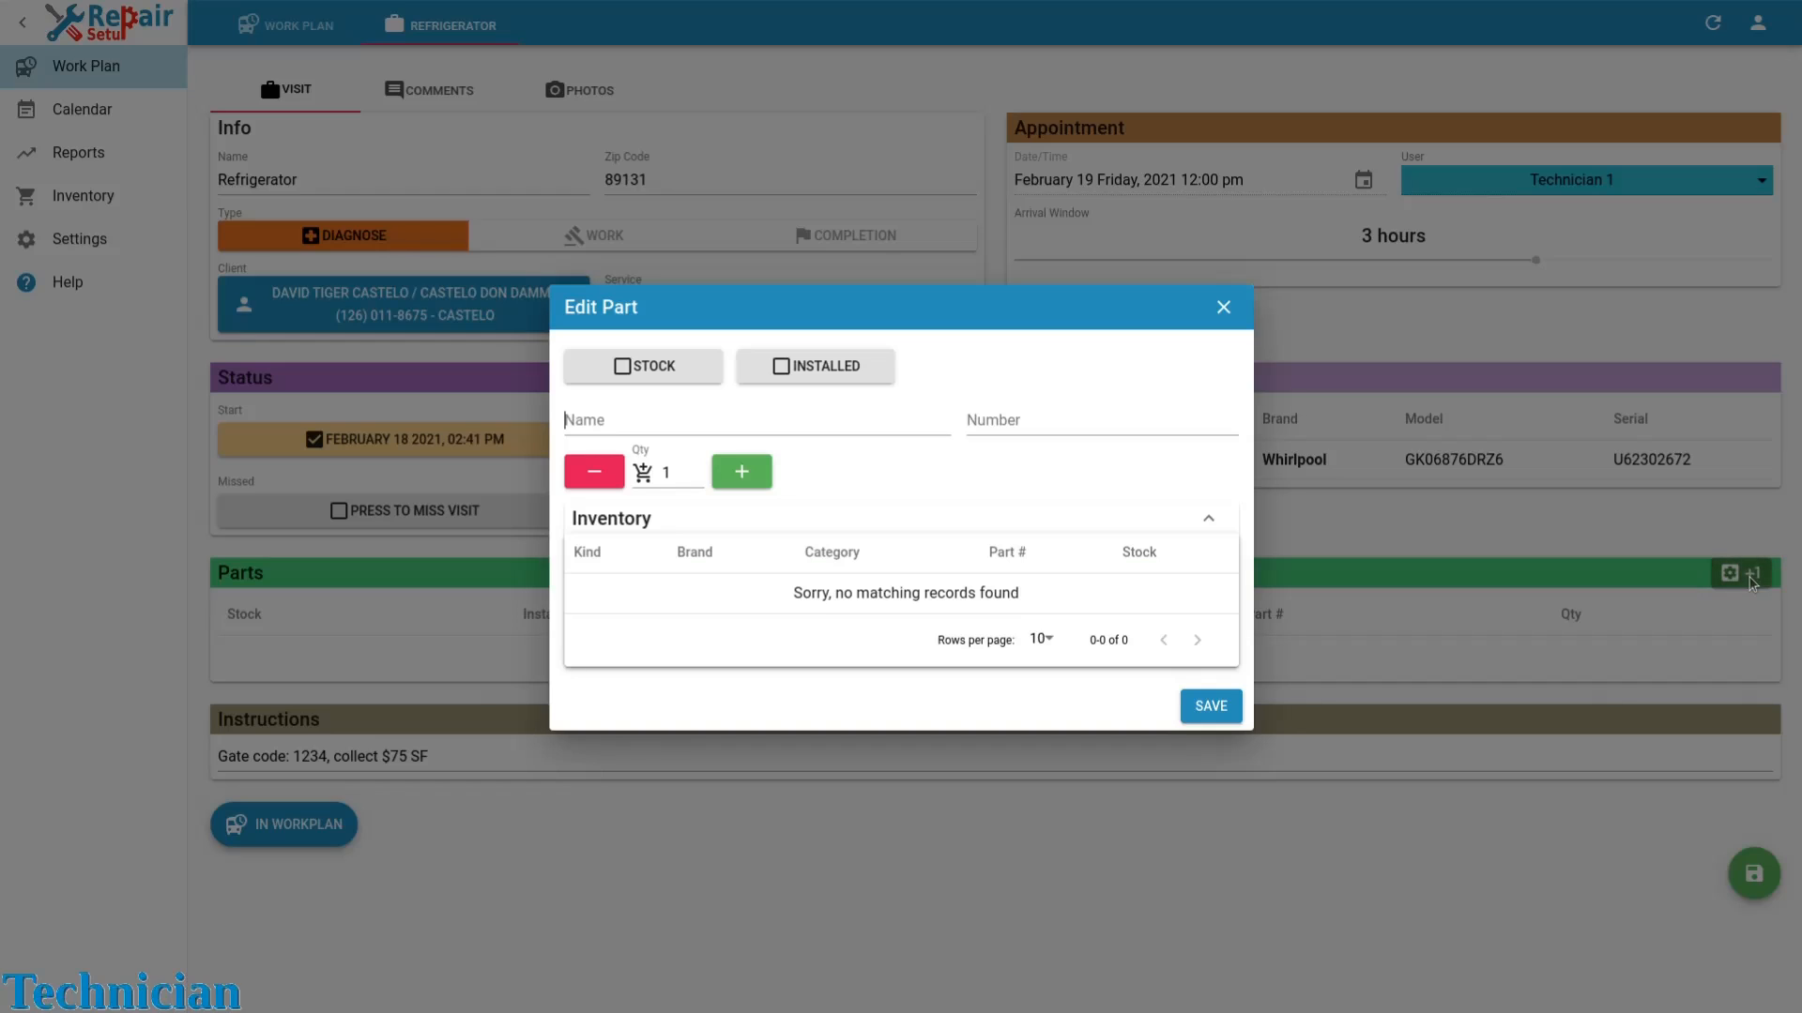
click(854, 425)
text(Motor)
click(1018, 424)
text(W)
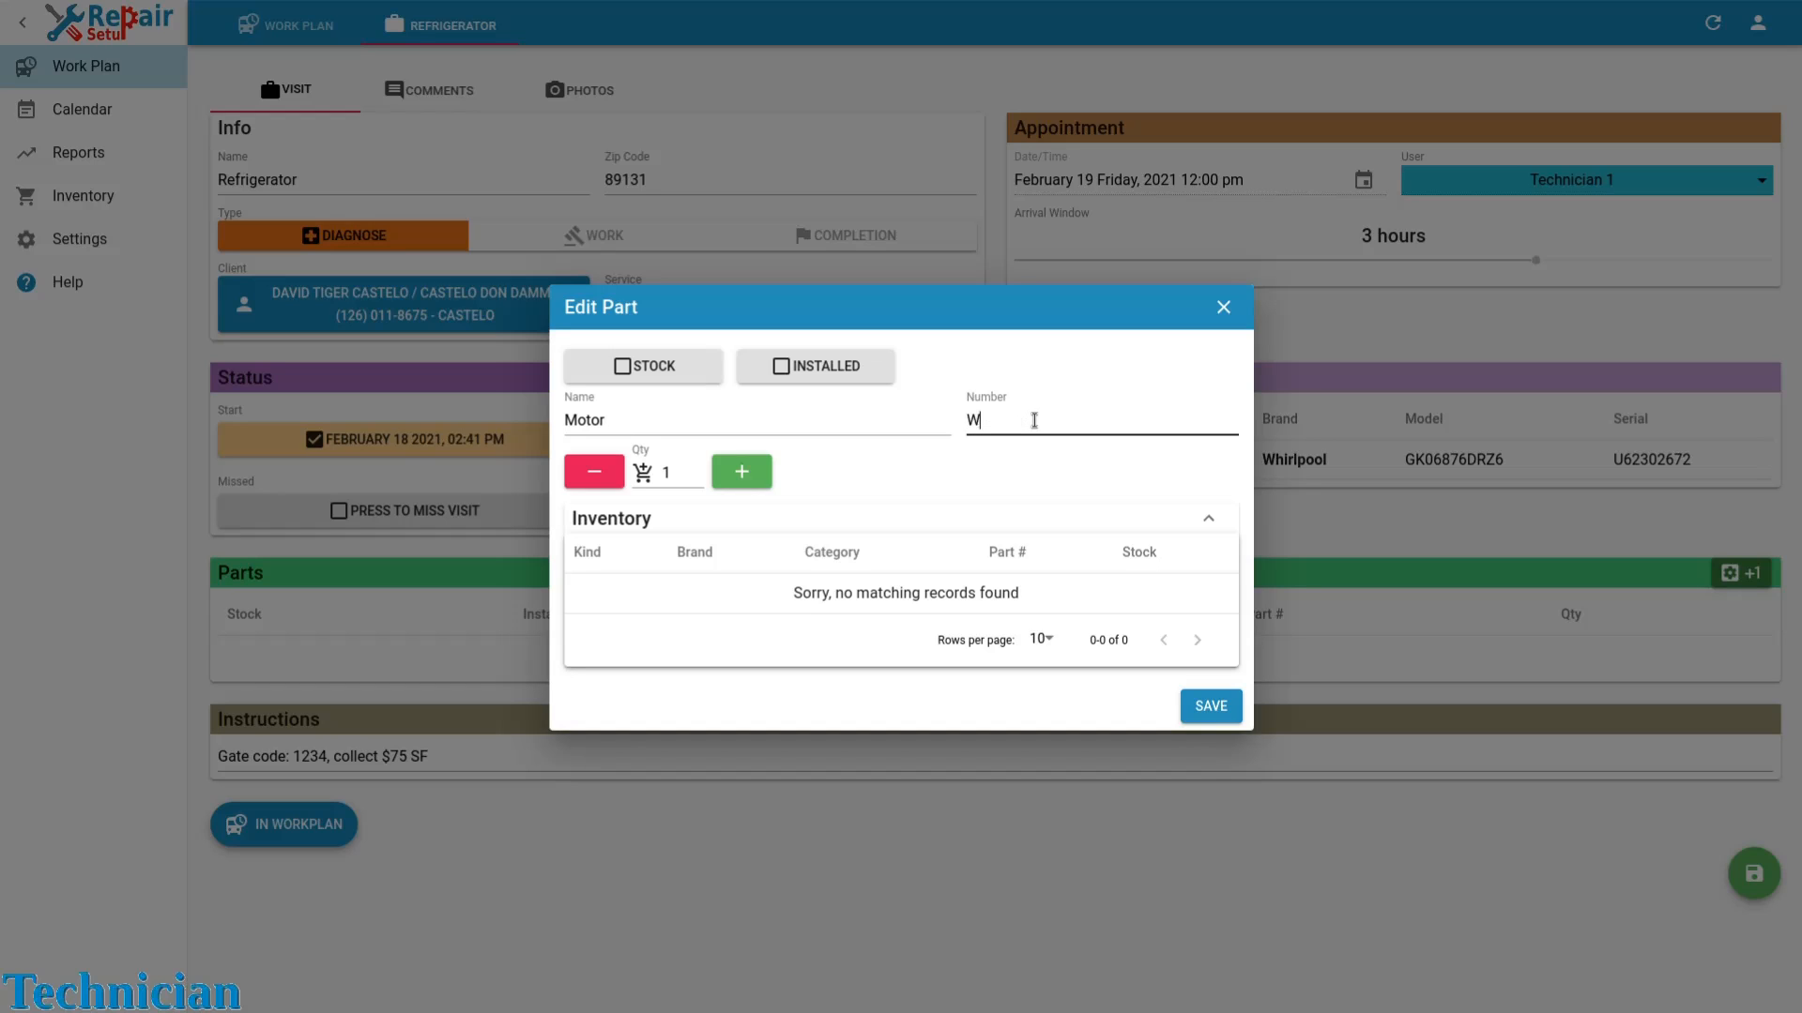
text(P123456789)
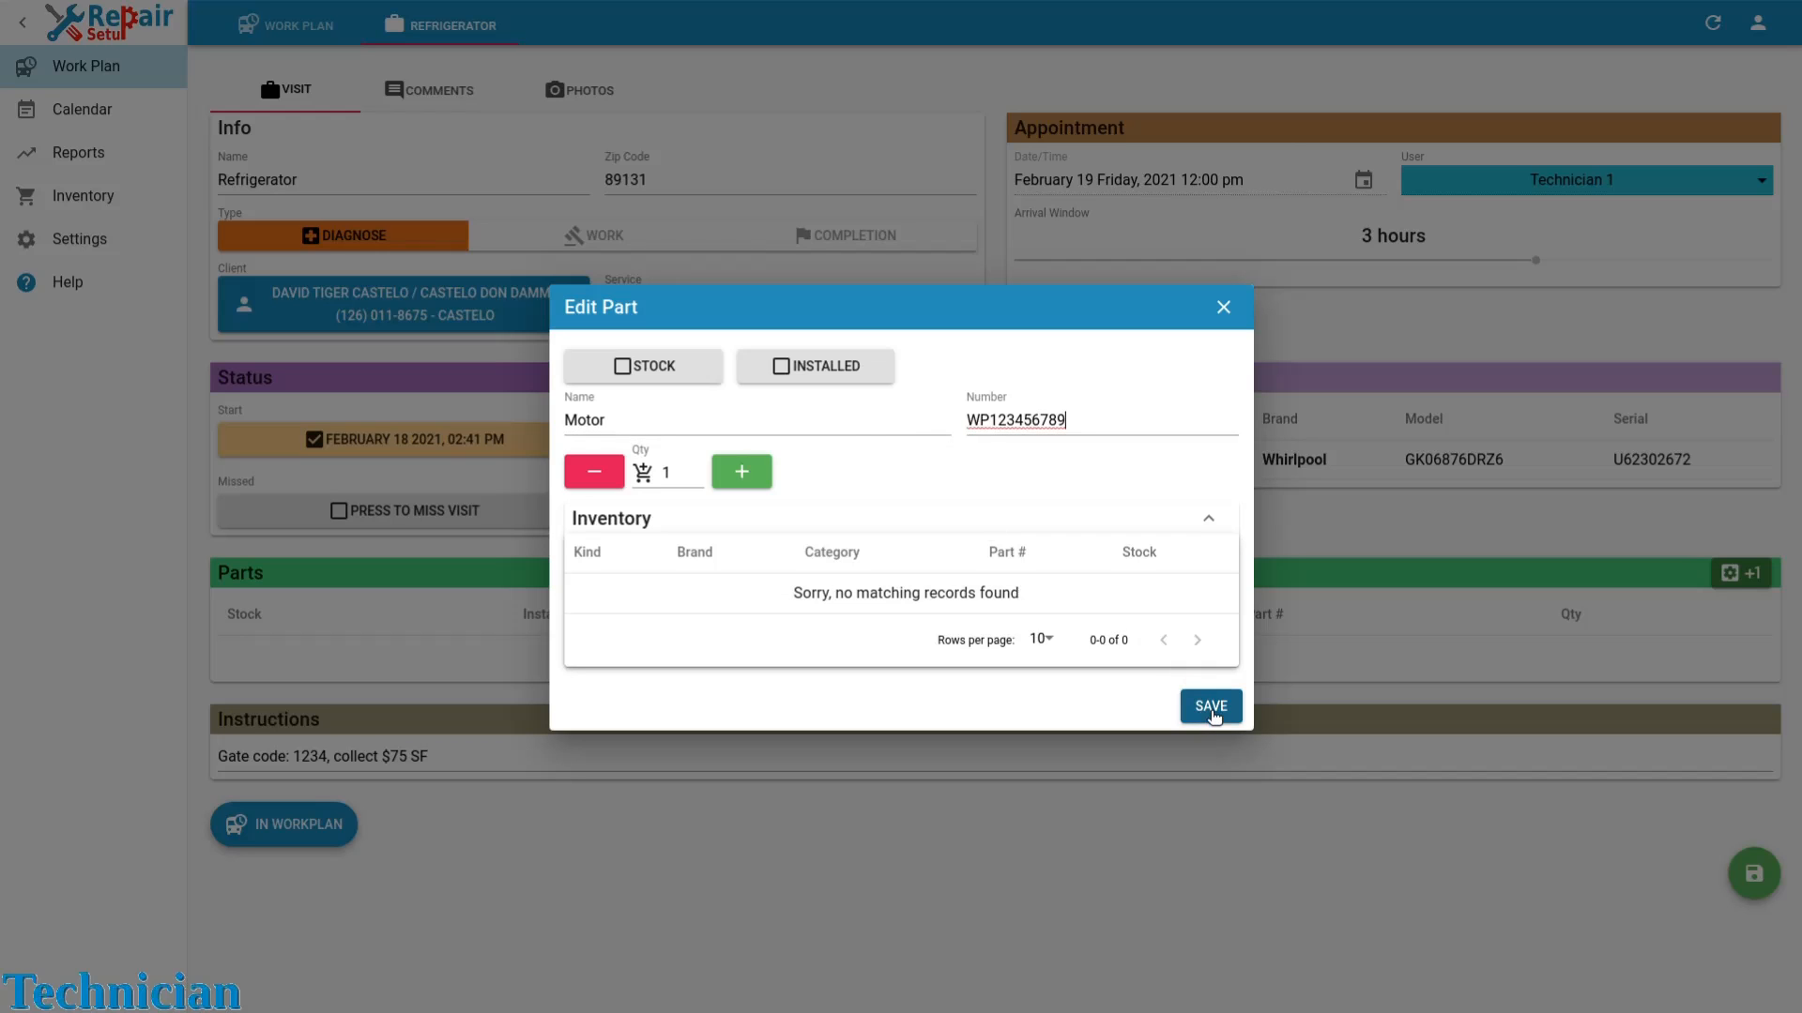
click(1212, 711)
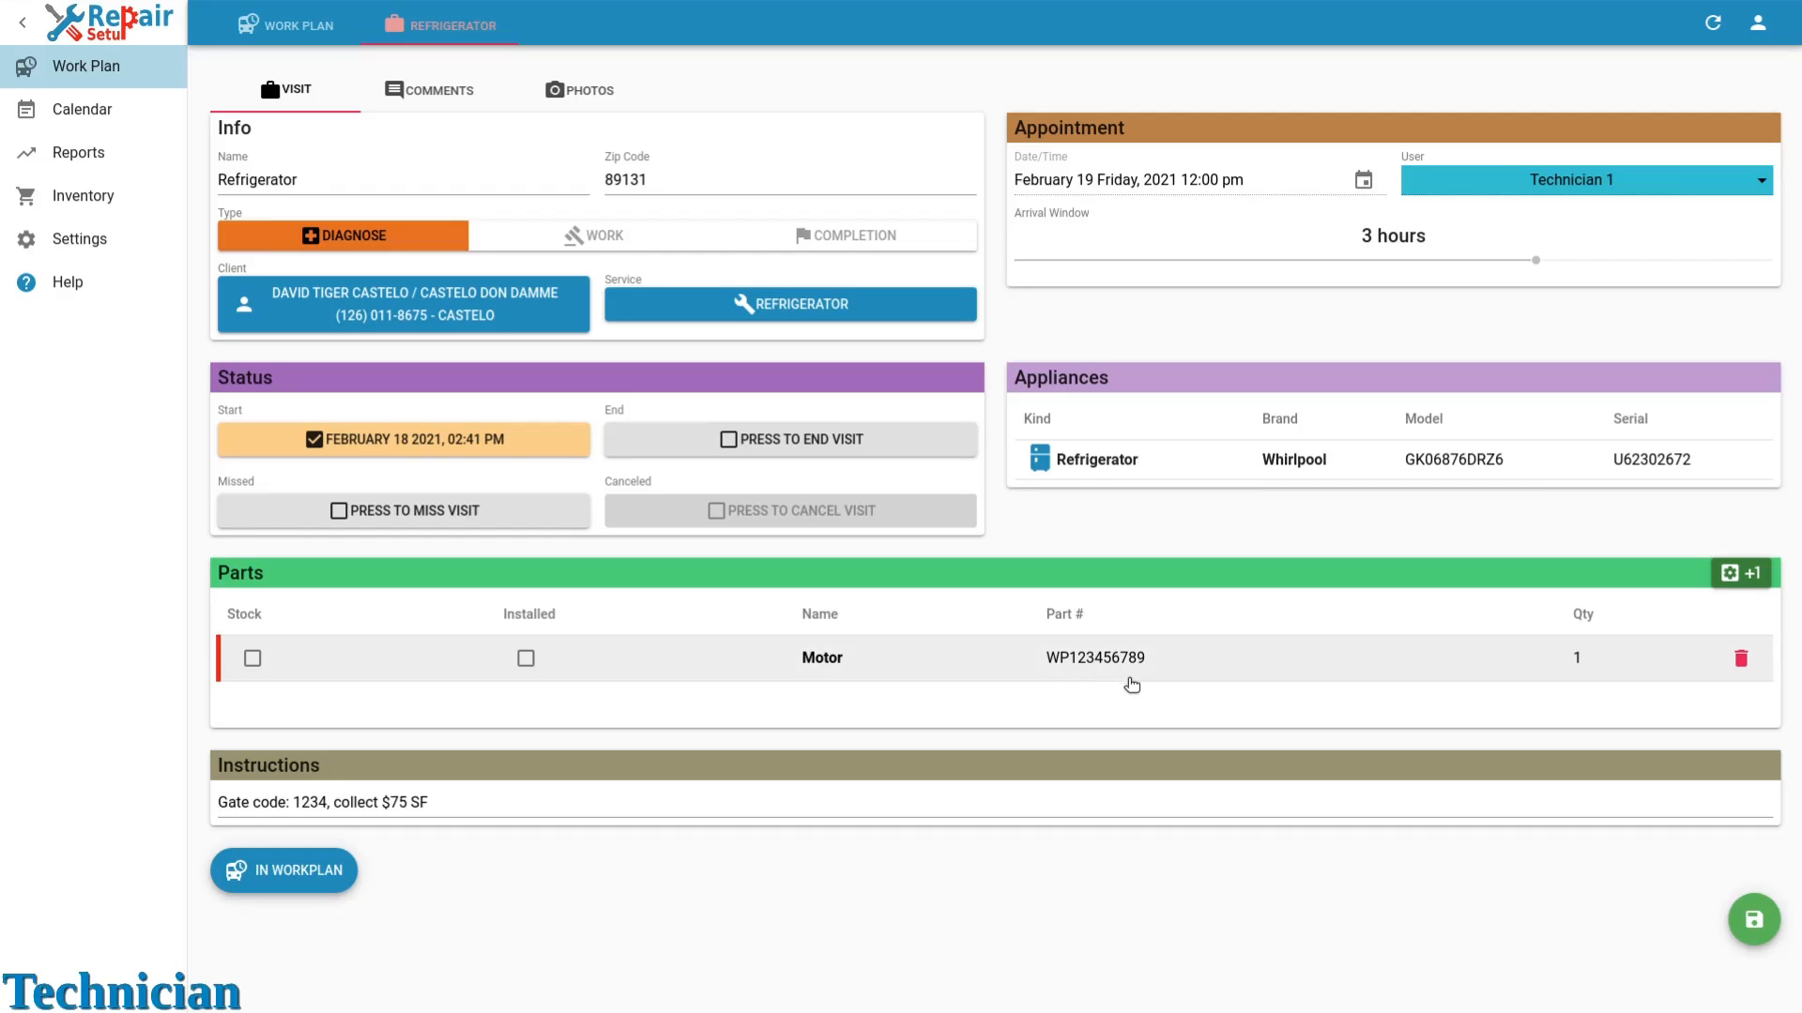
click(856, 455)
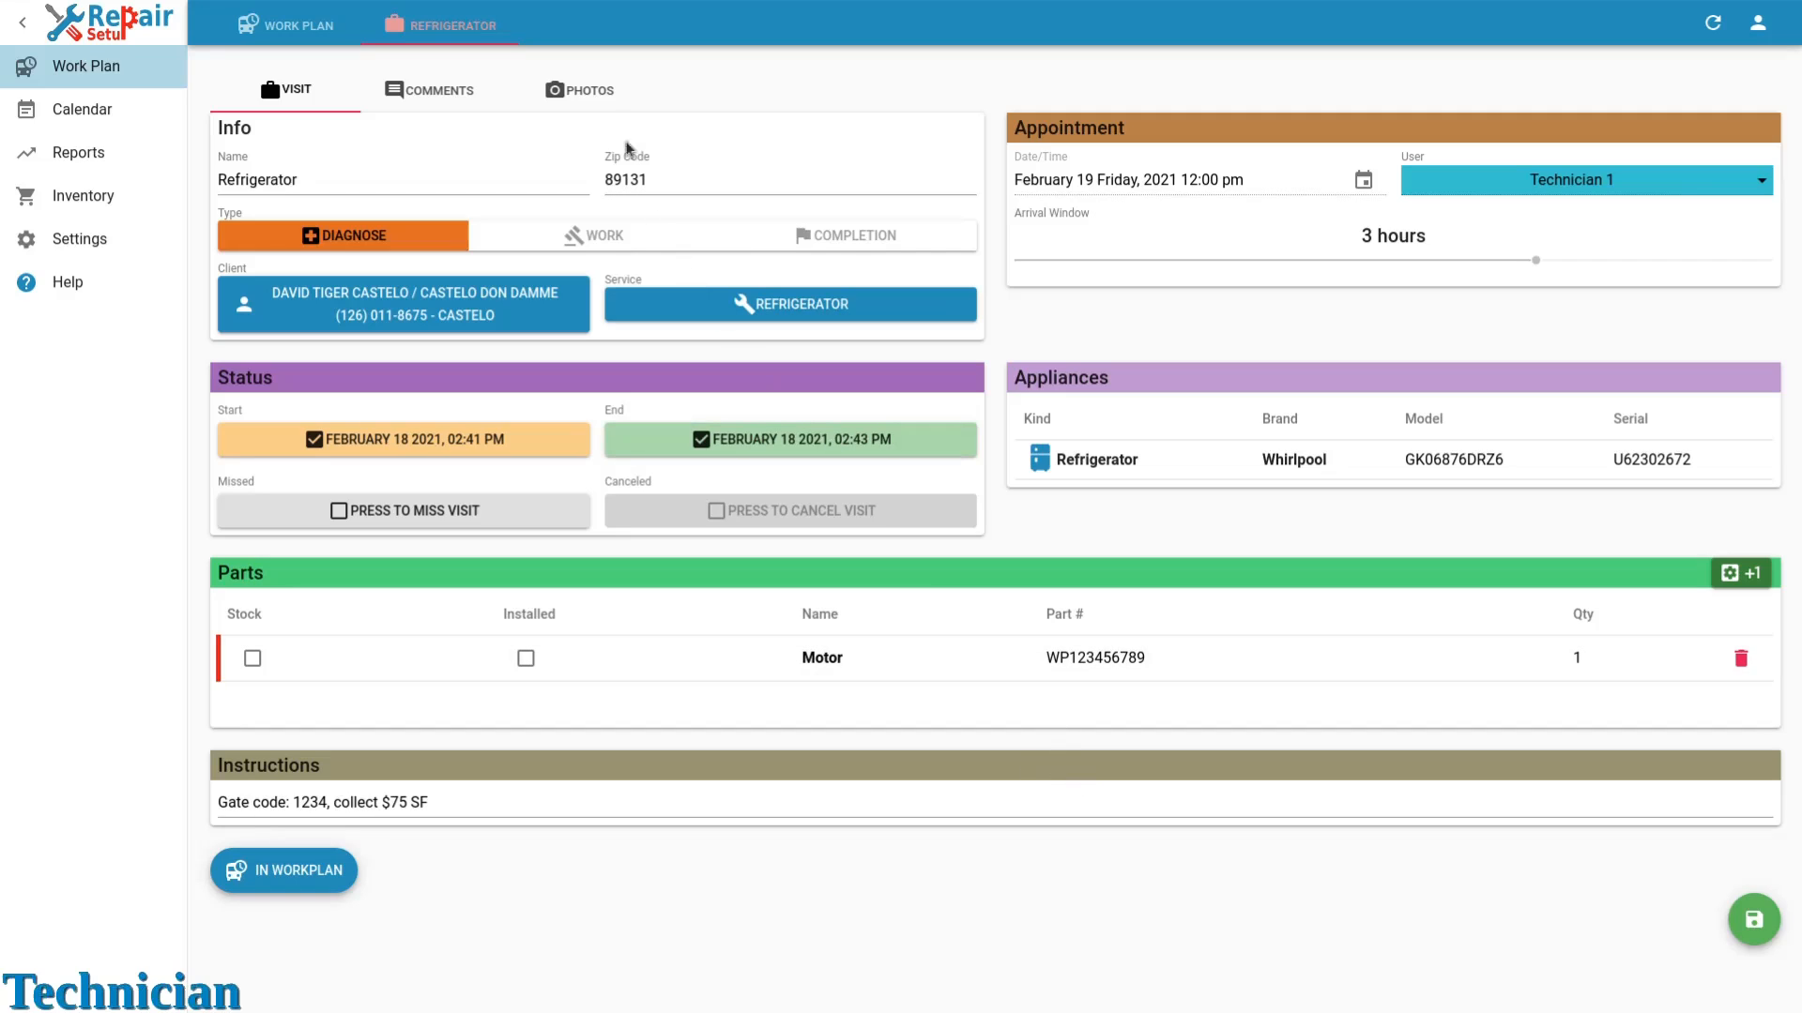
Attach a photo linked to the Whirlpool refrigerator with the note Motor, upload it, and save the visit.
click(583, 101)
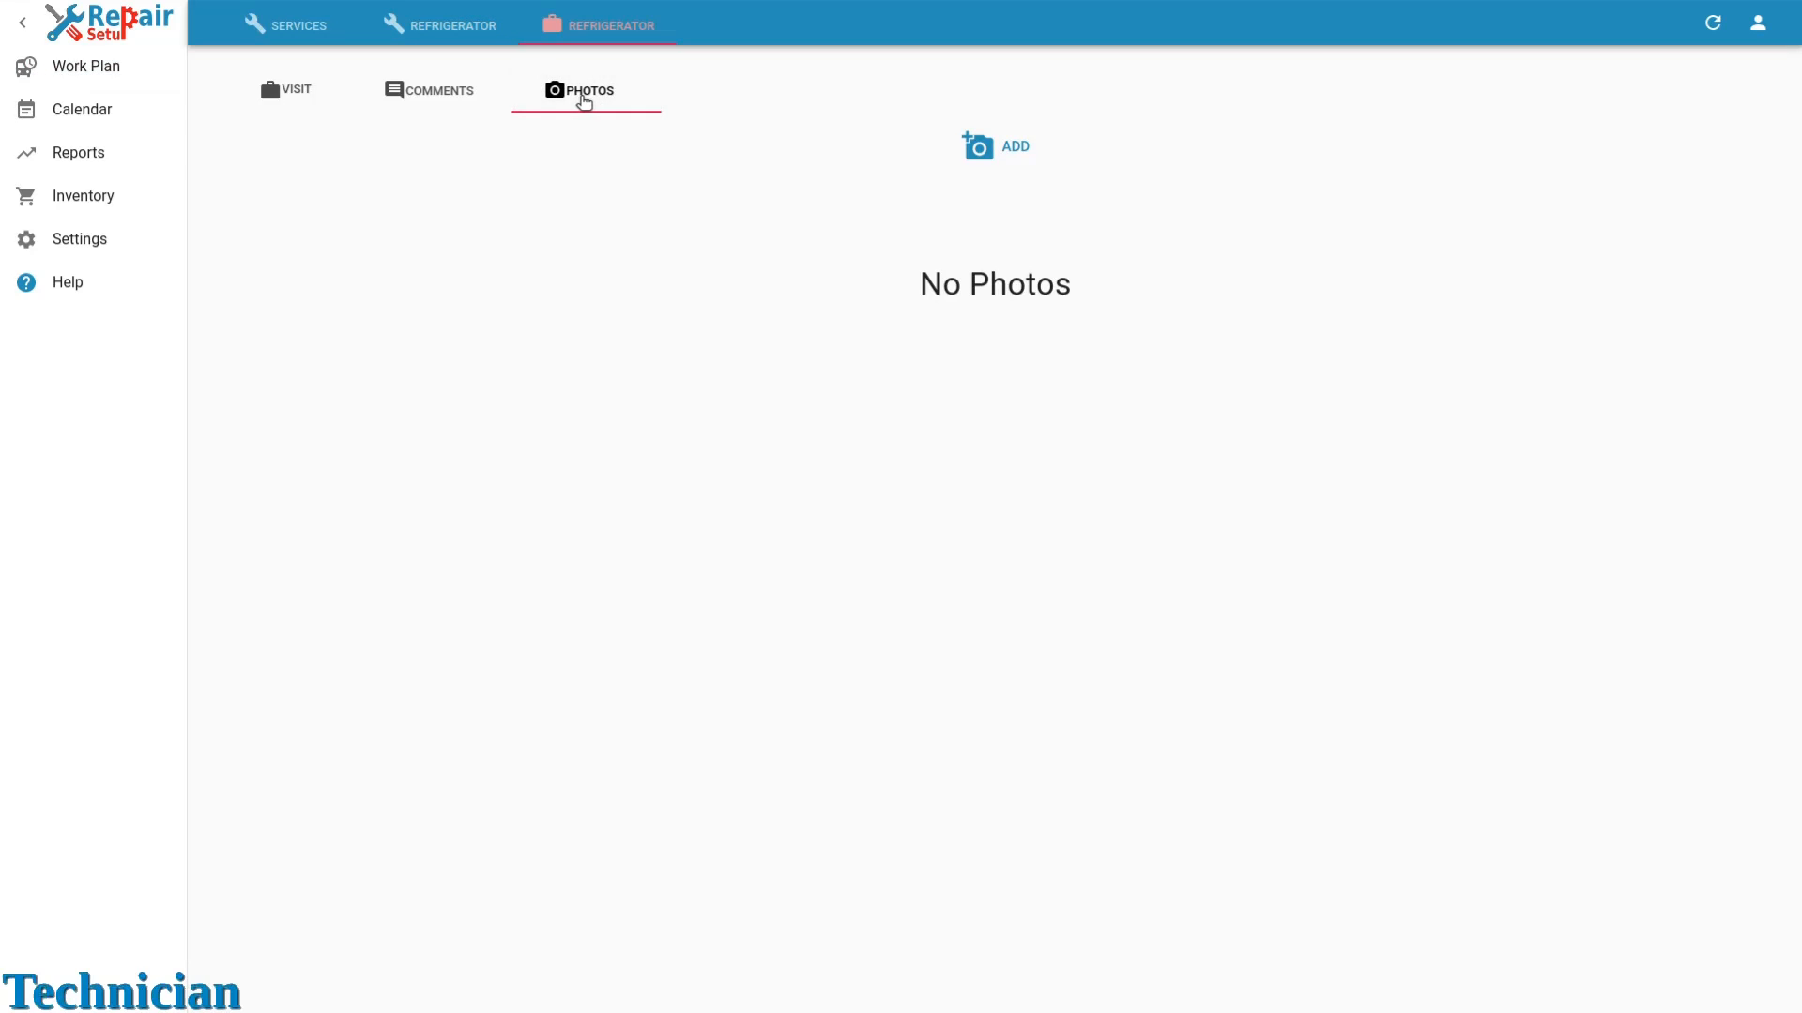
click(978, 158)
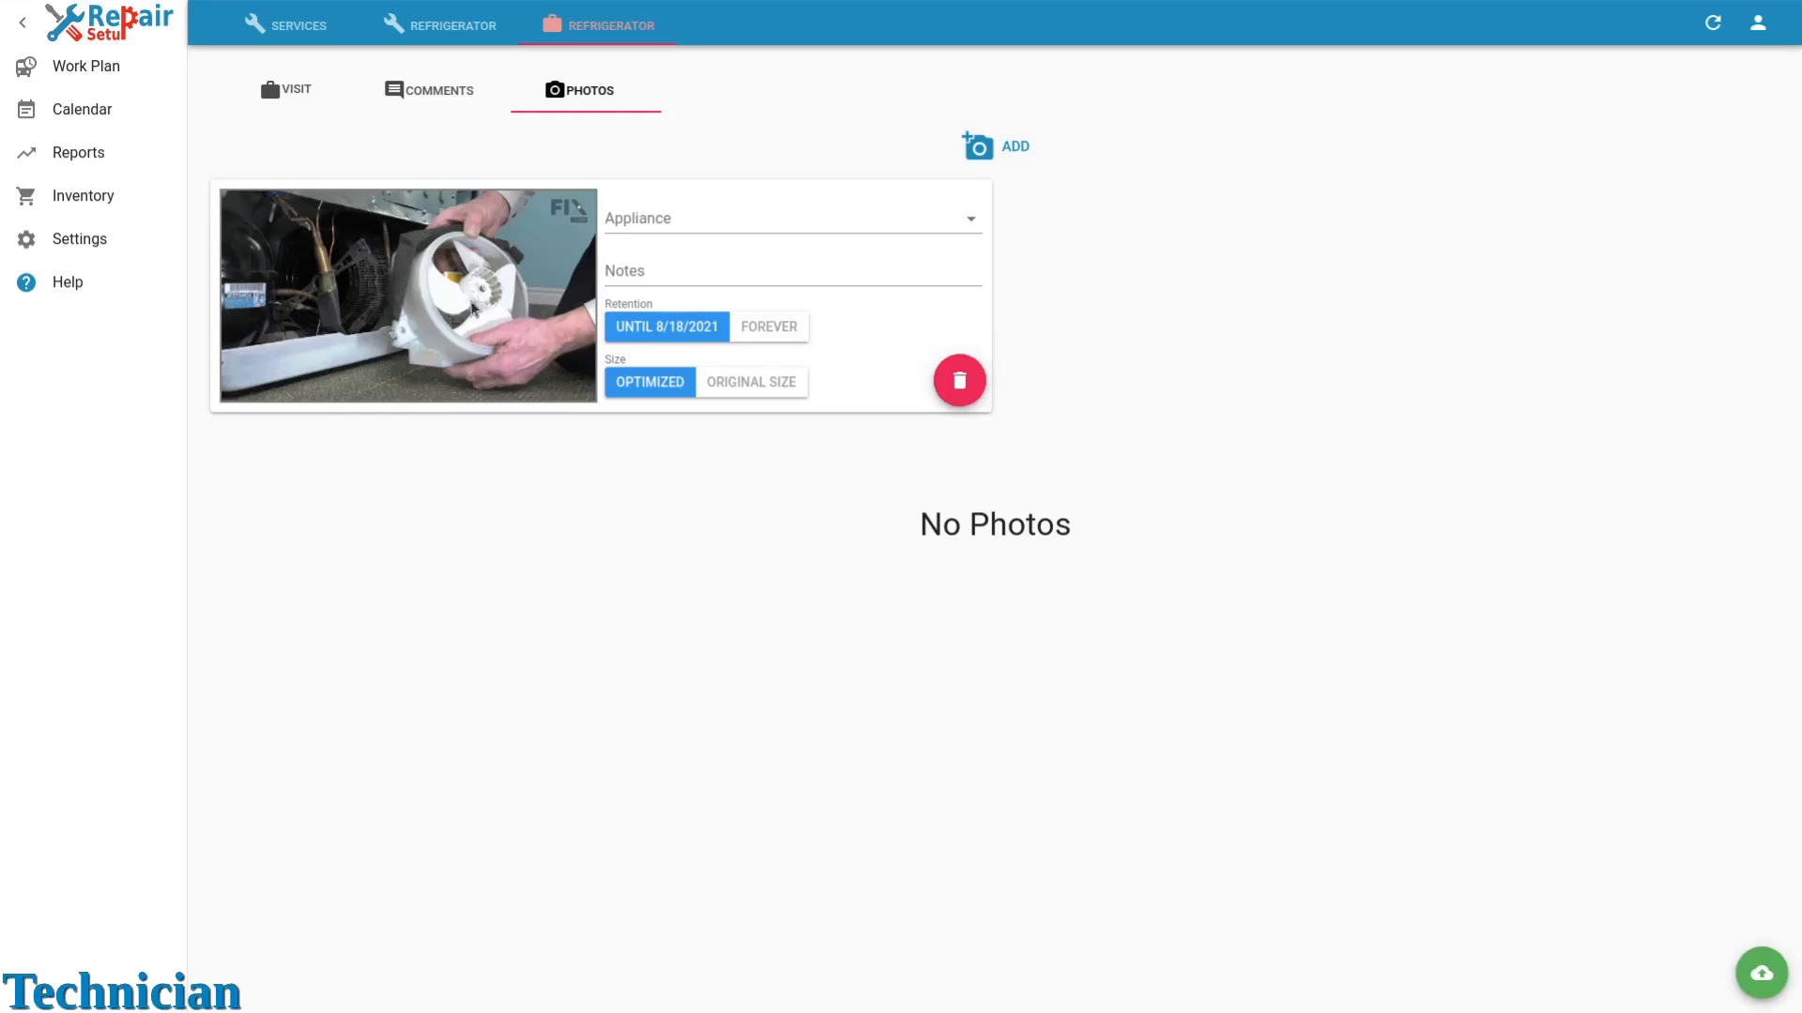
click(676, 228)
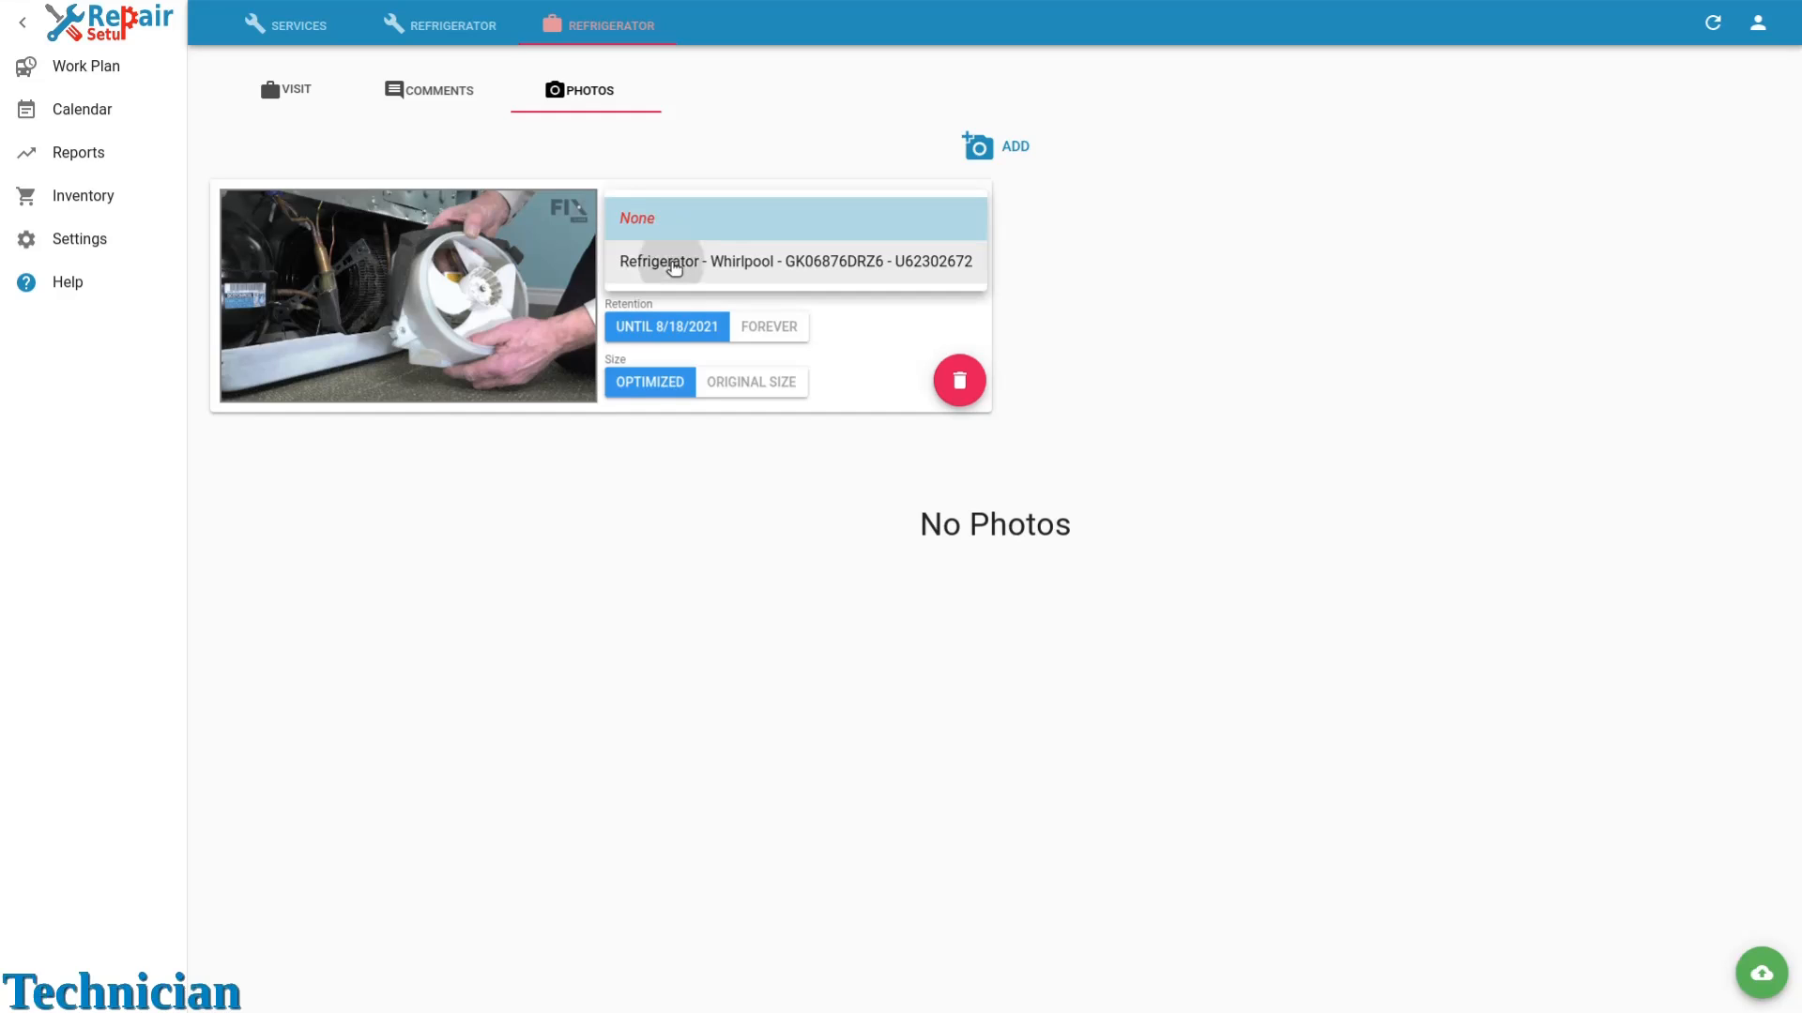
click(674, 266)
click(661, 264)
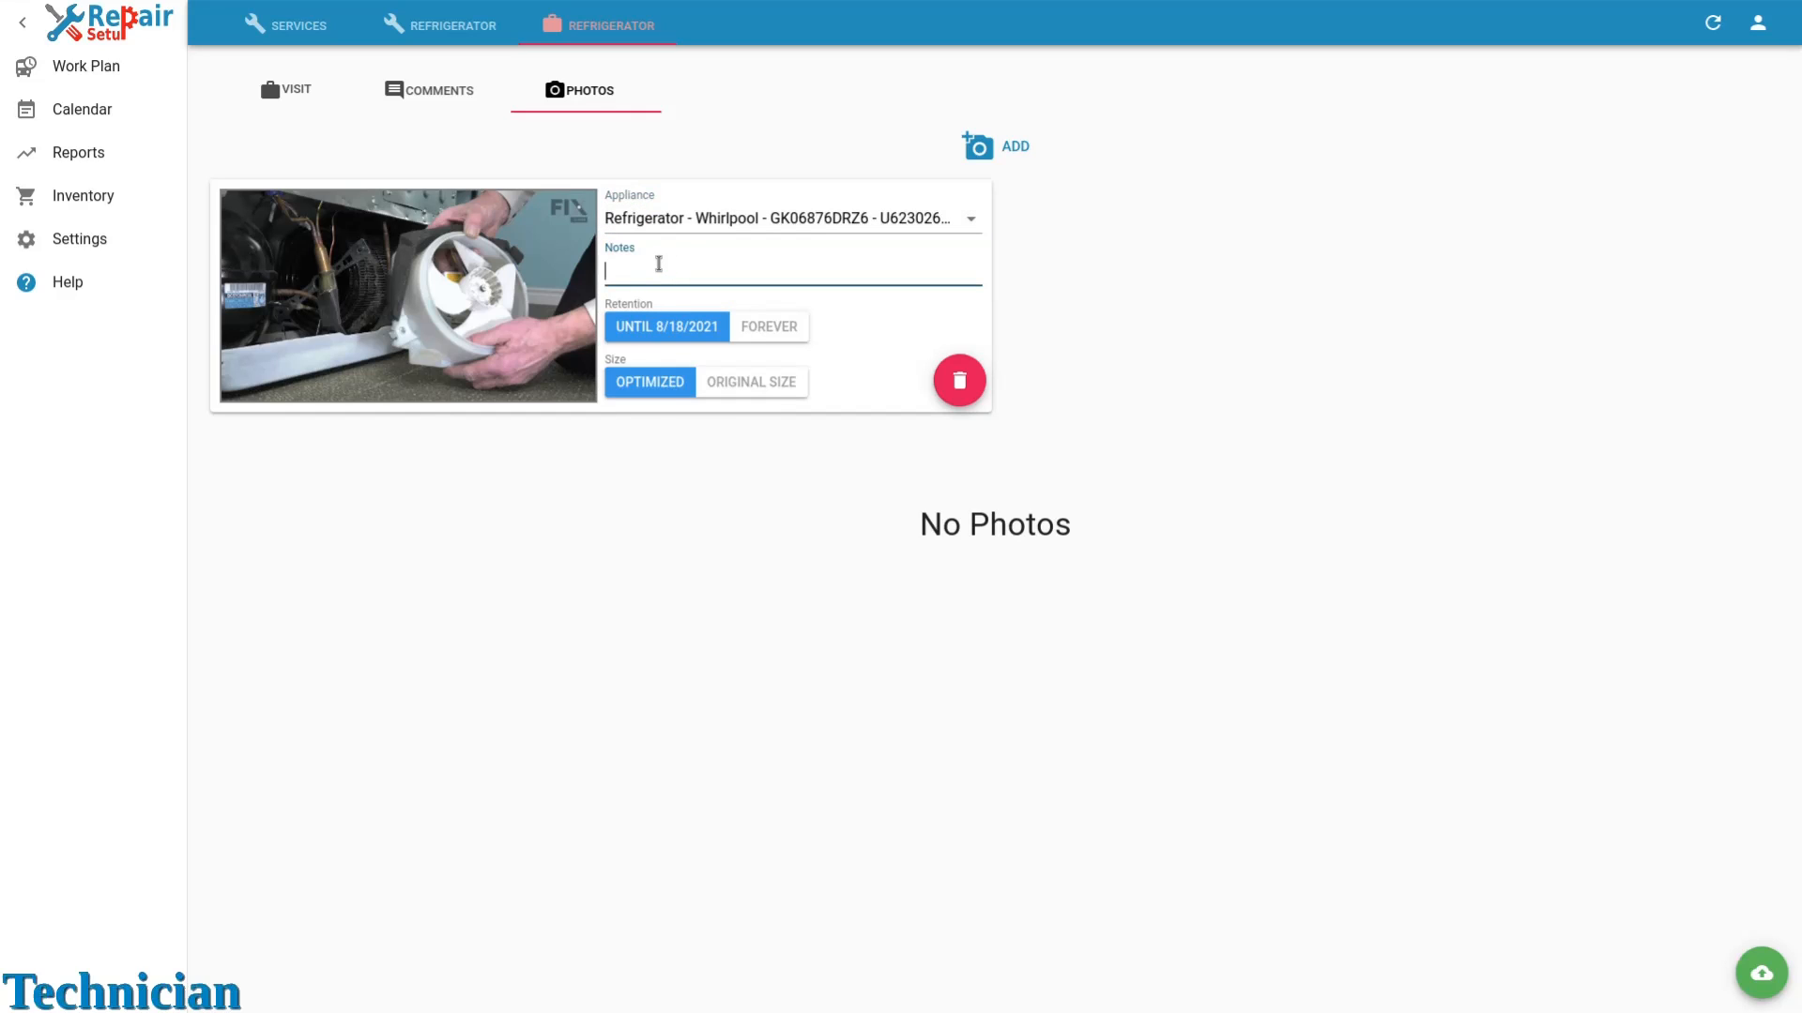
text(Motor)
click(1759, 973)
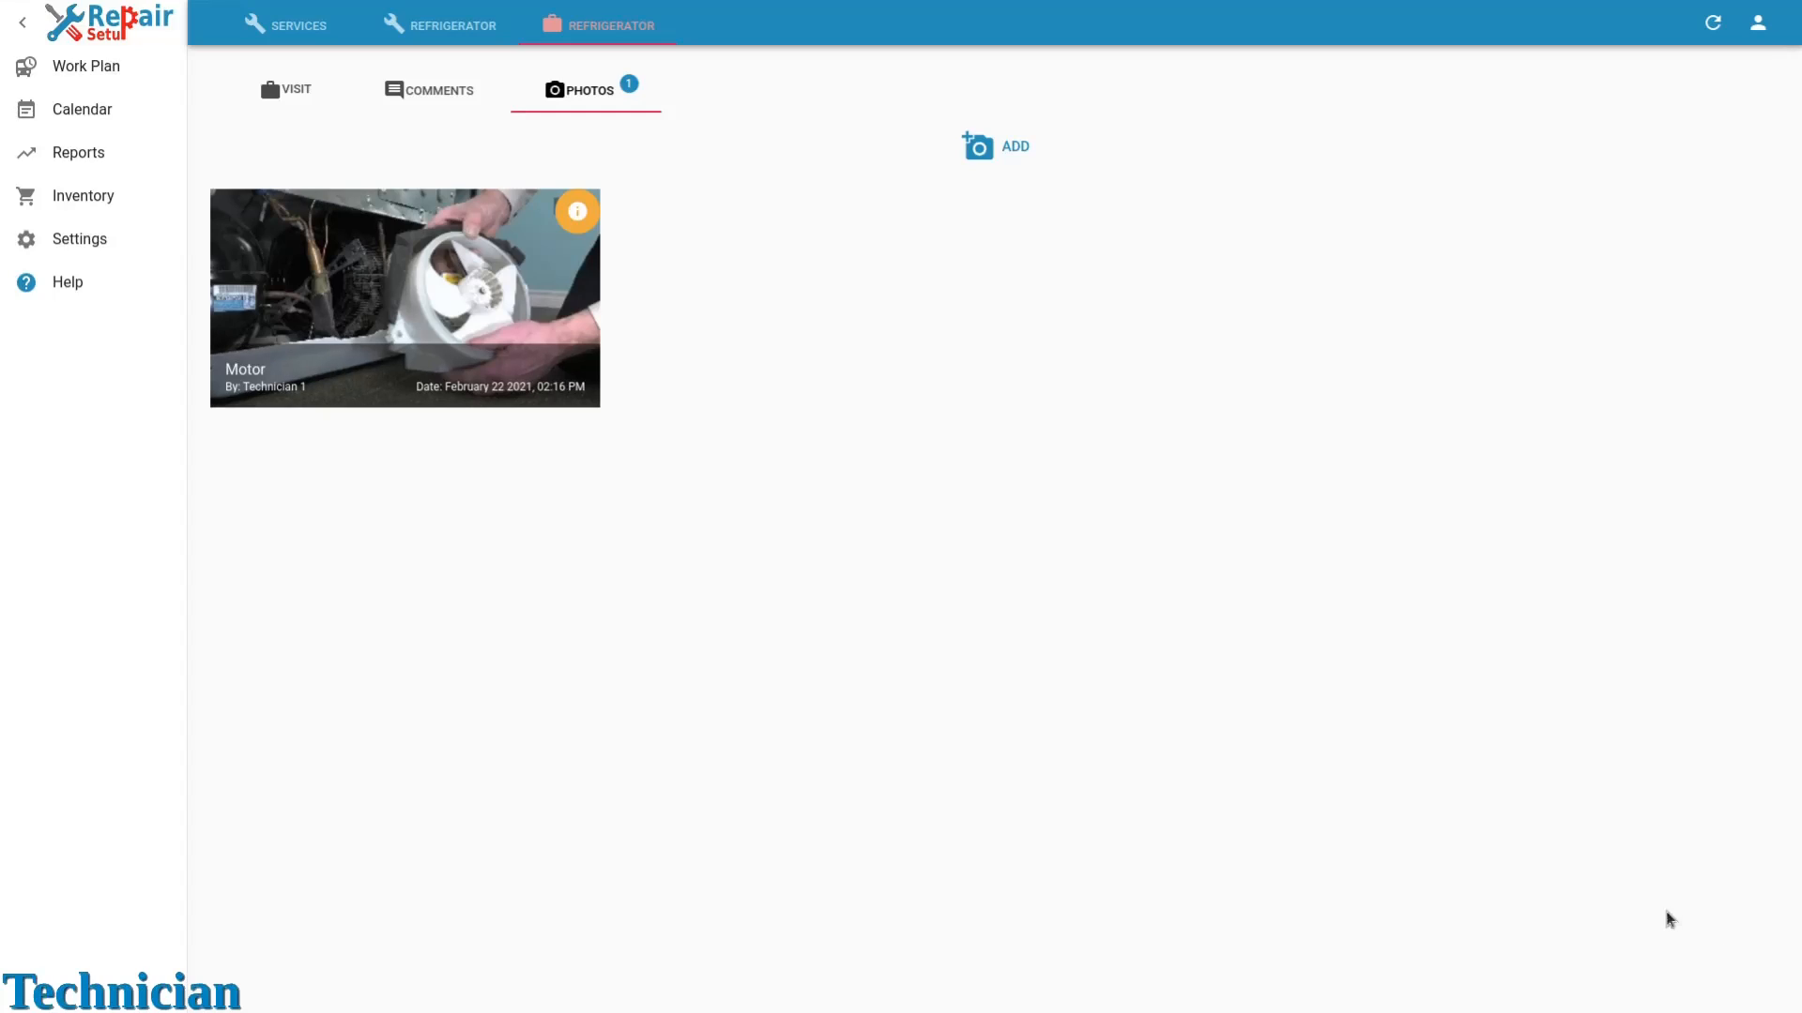
click(312, 103)
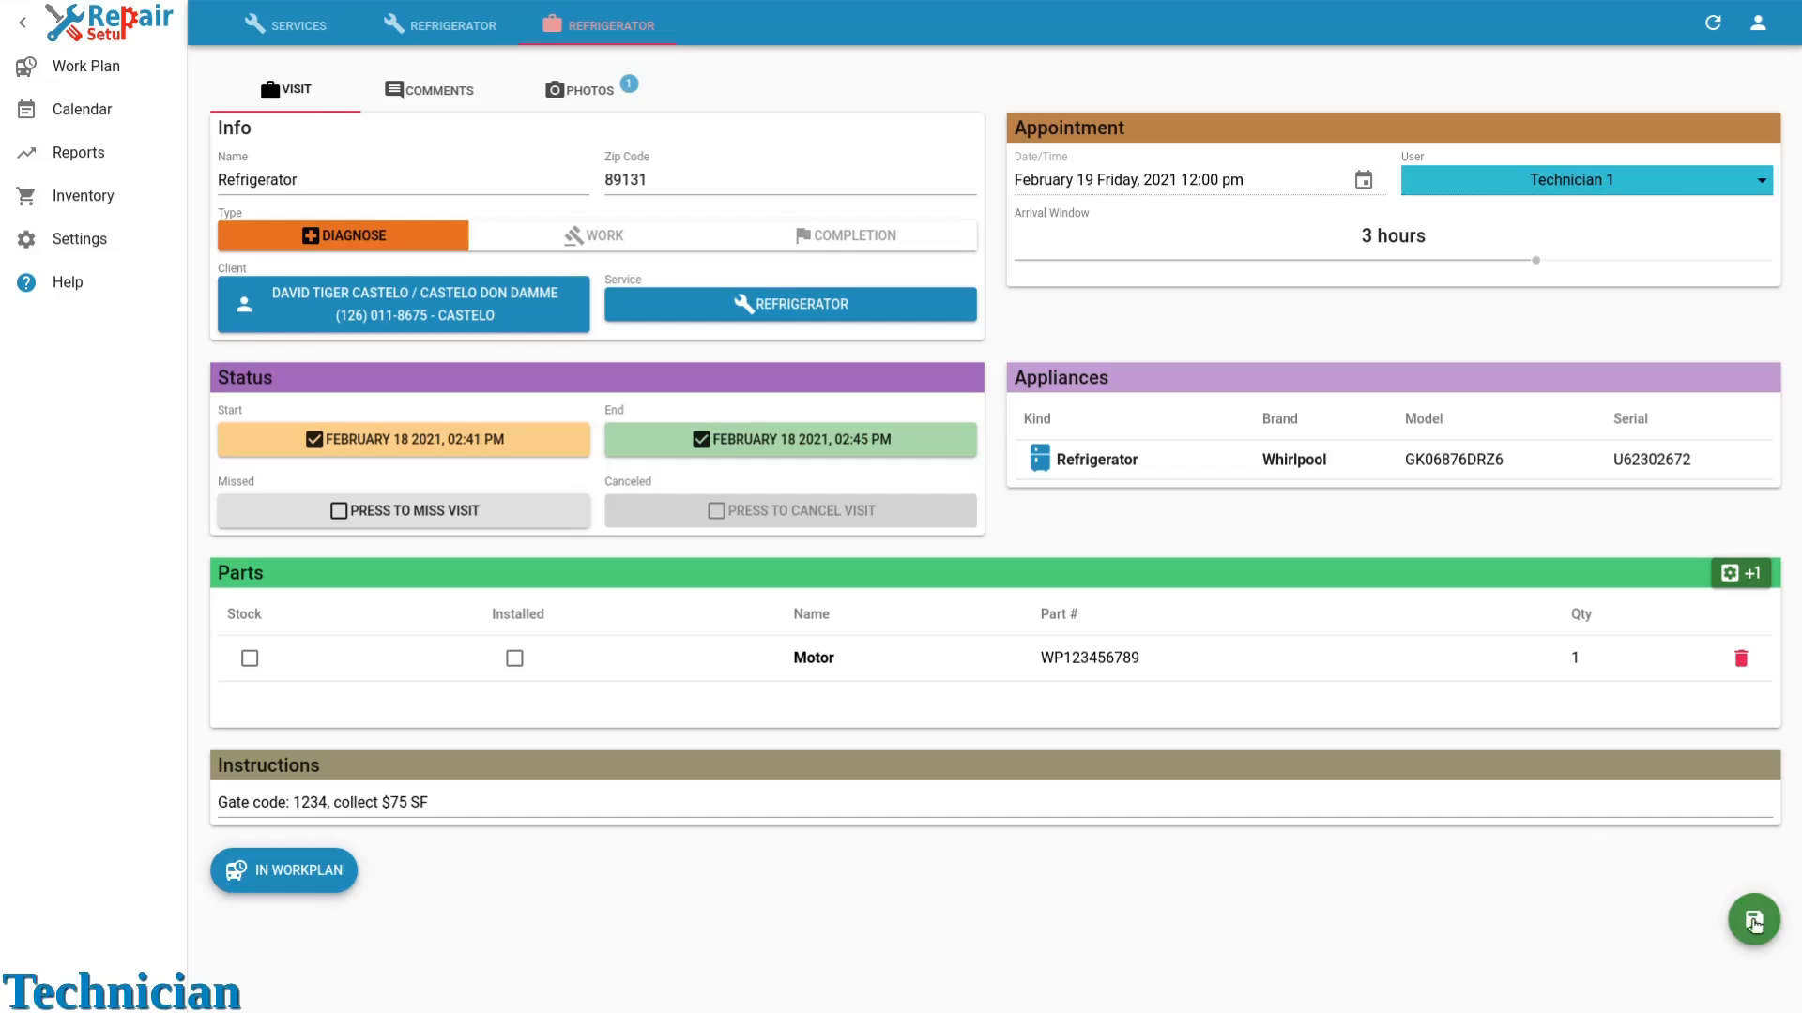
click(1757, 924)
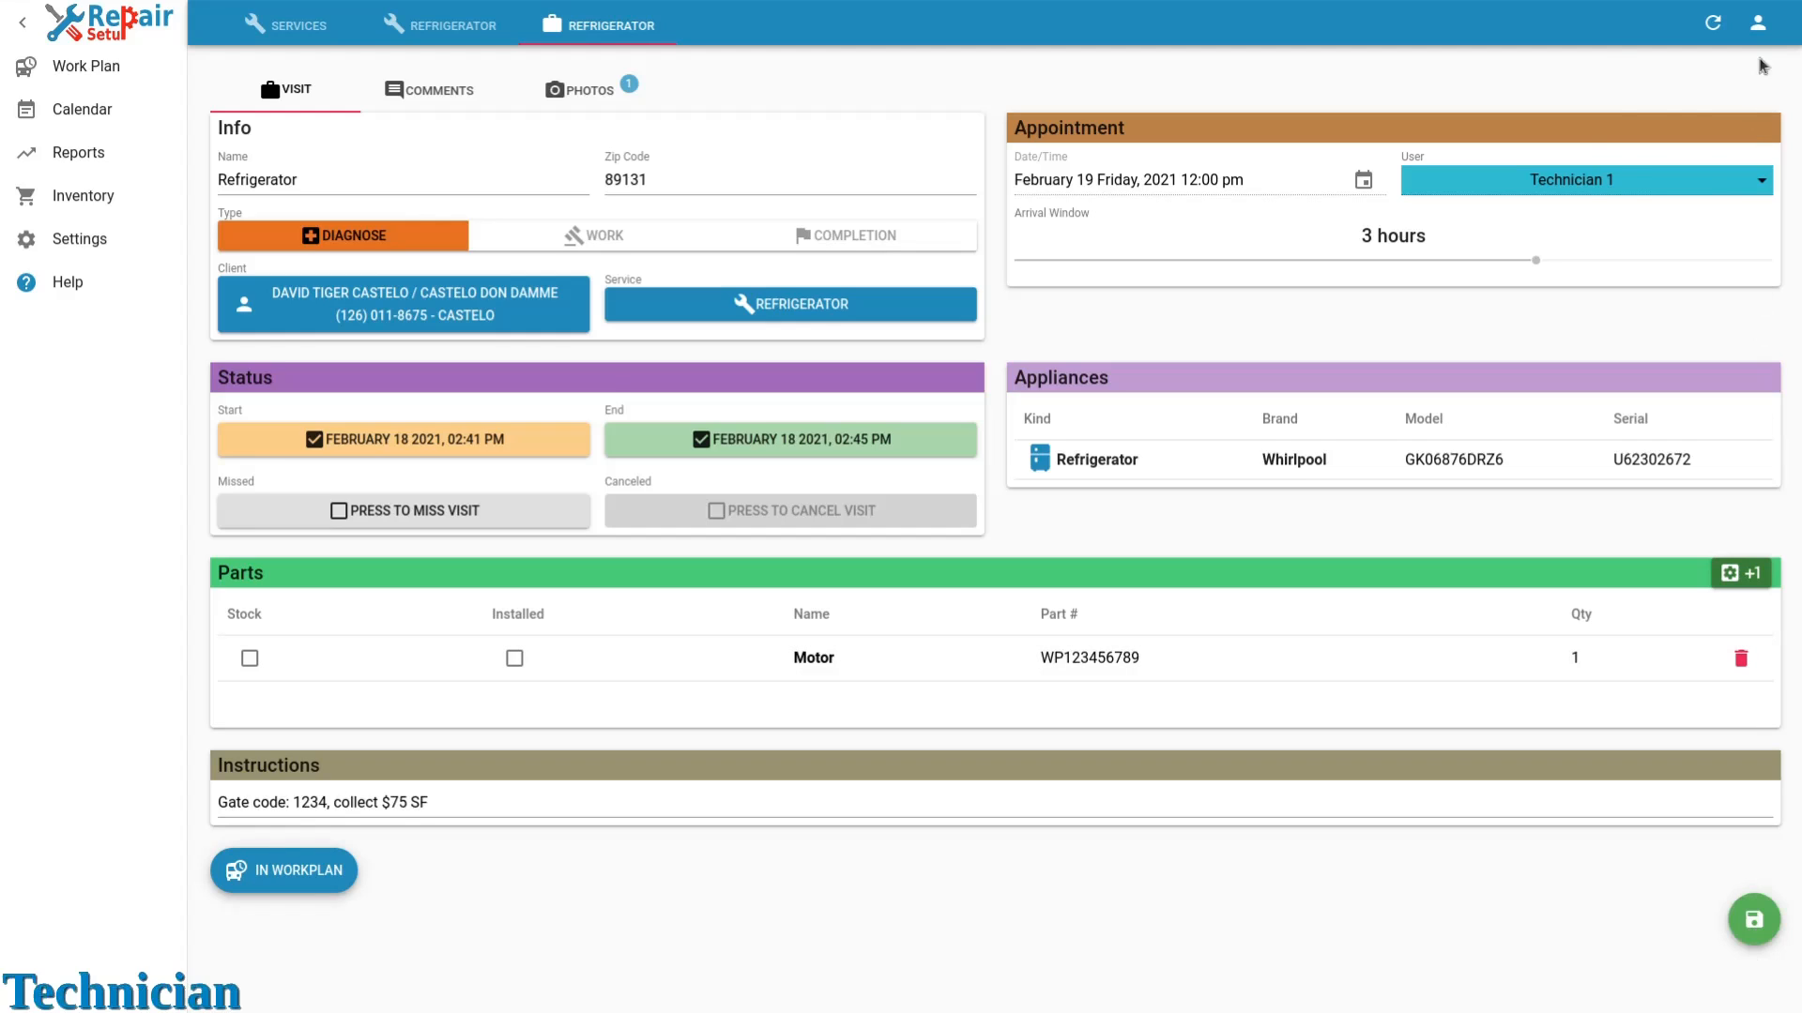
Switch the active user to Admin/Technician and open the Refrigerator service order from the services list.
click(1758, 23)
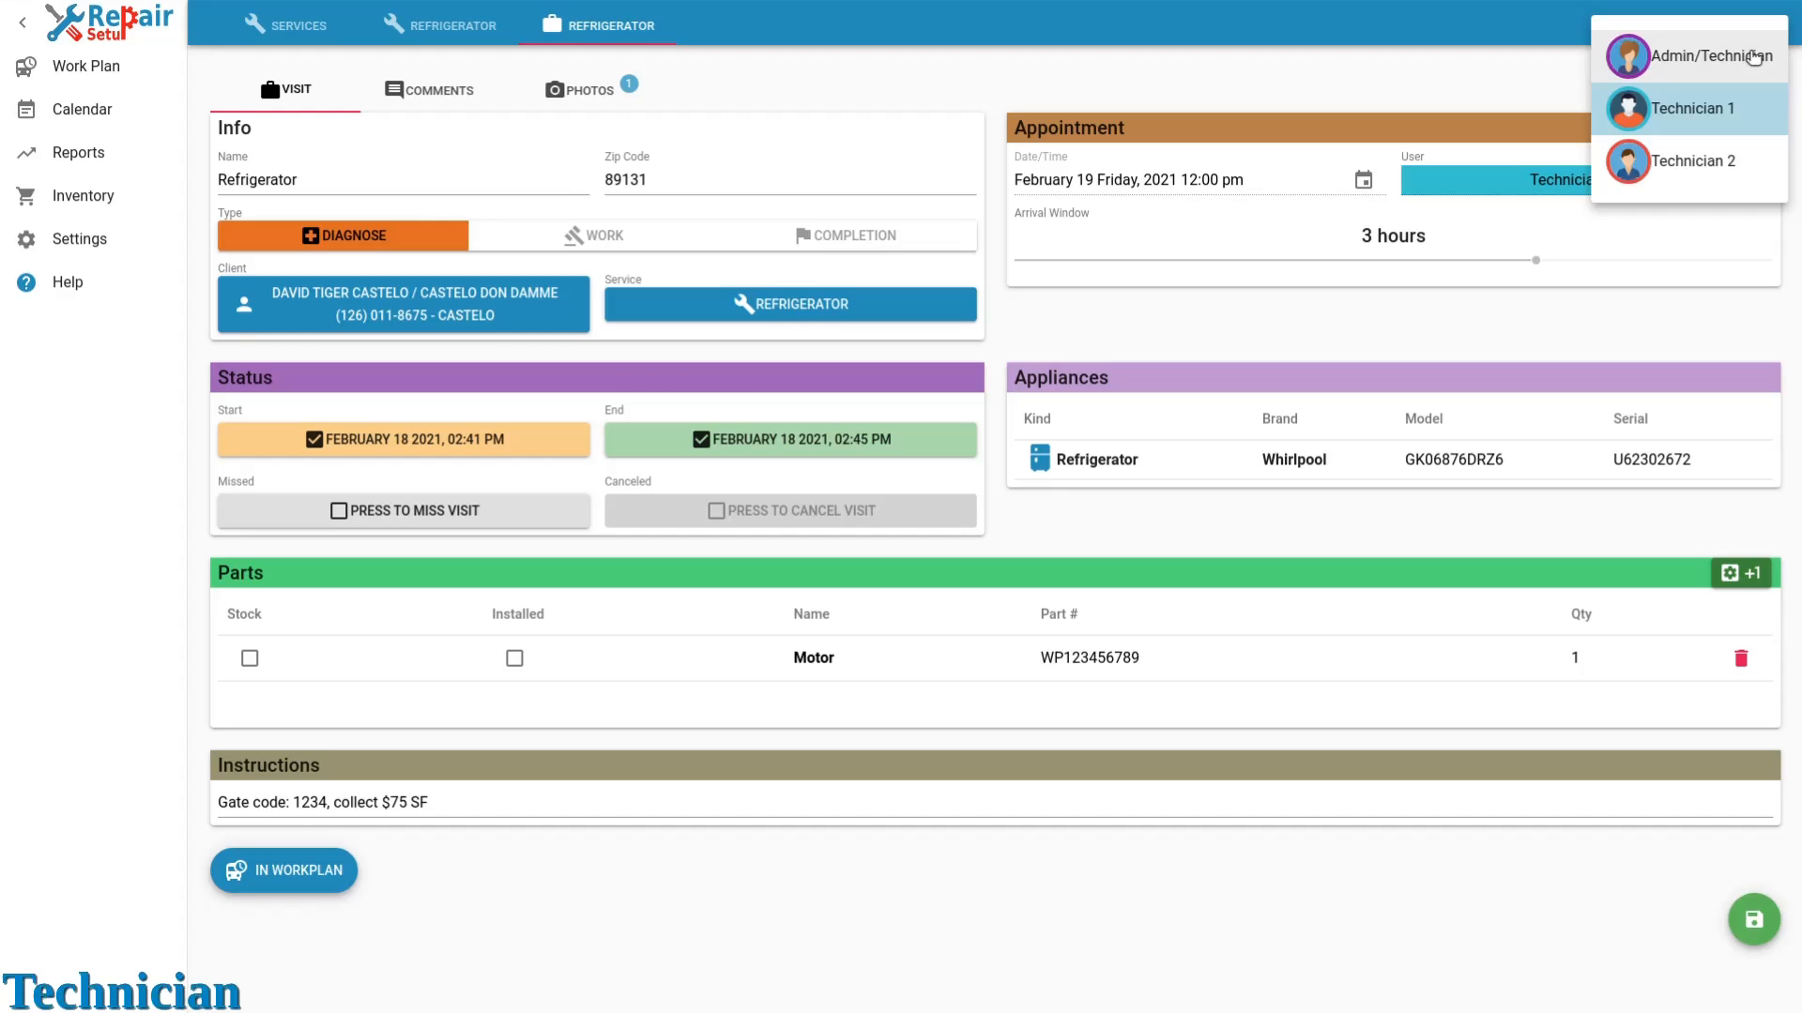
click(1754, 59)
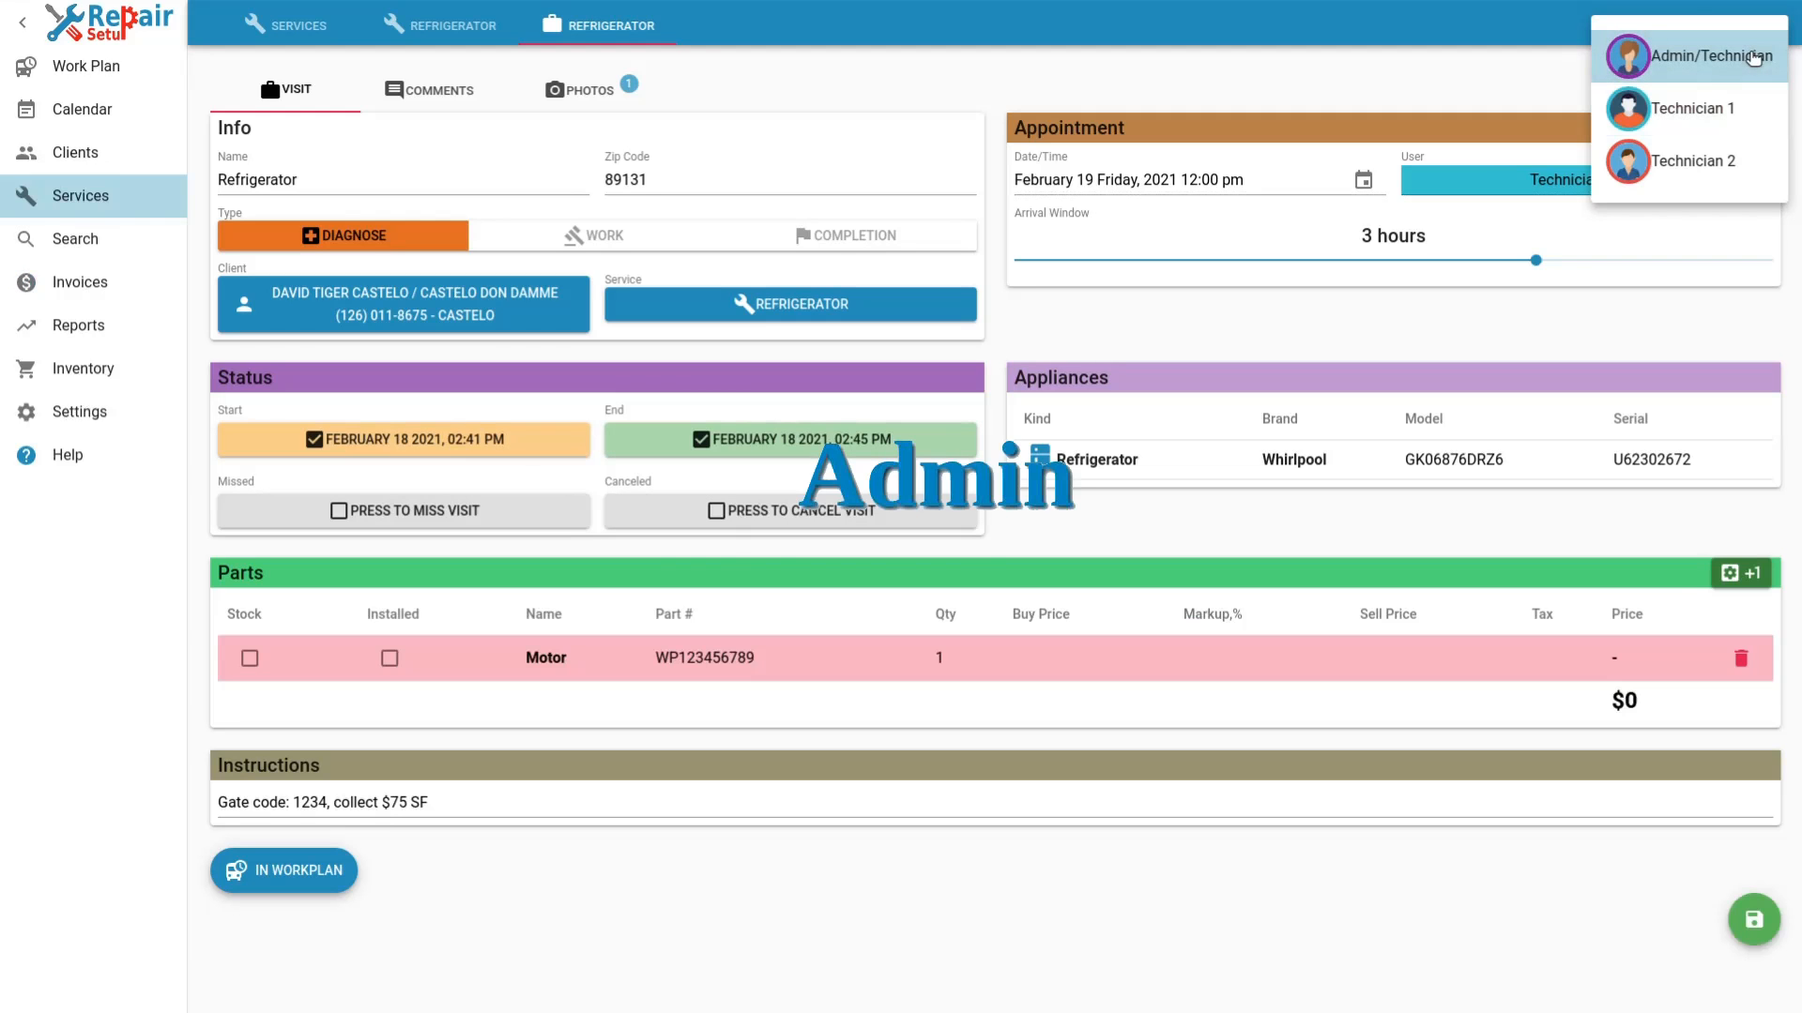
click(132, 200)
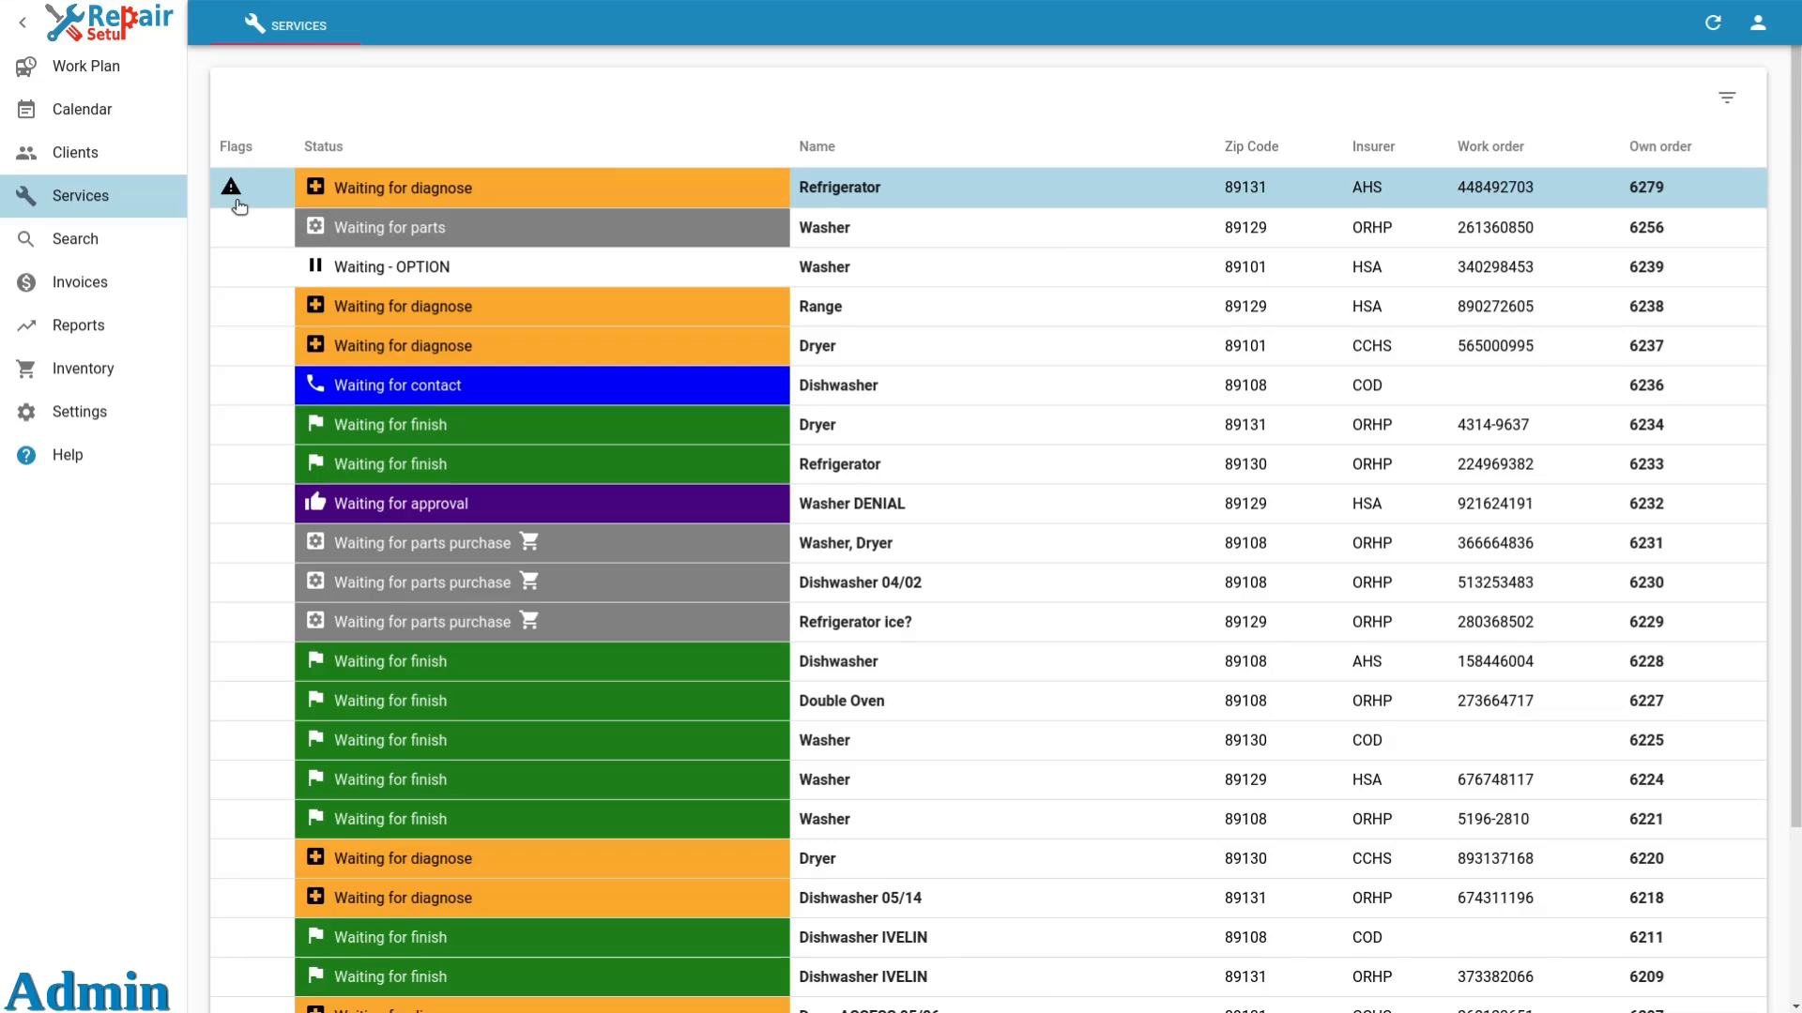
click(241, 206)
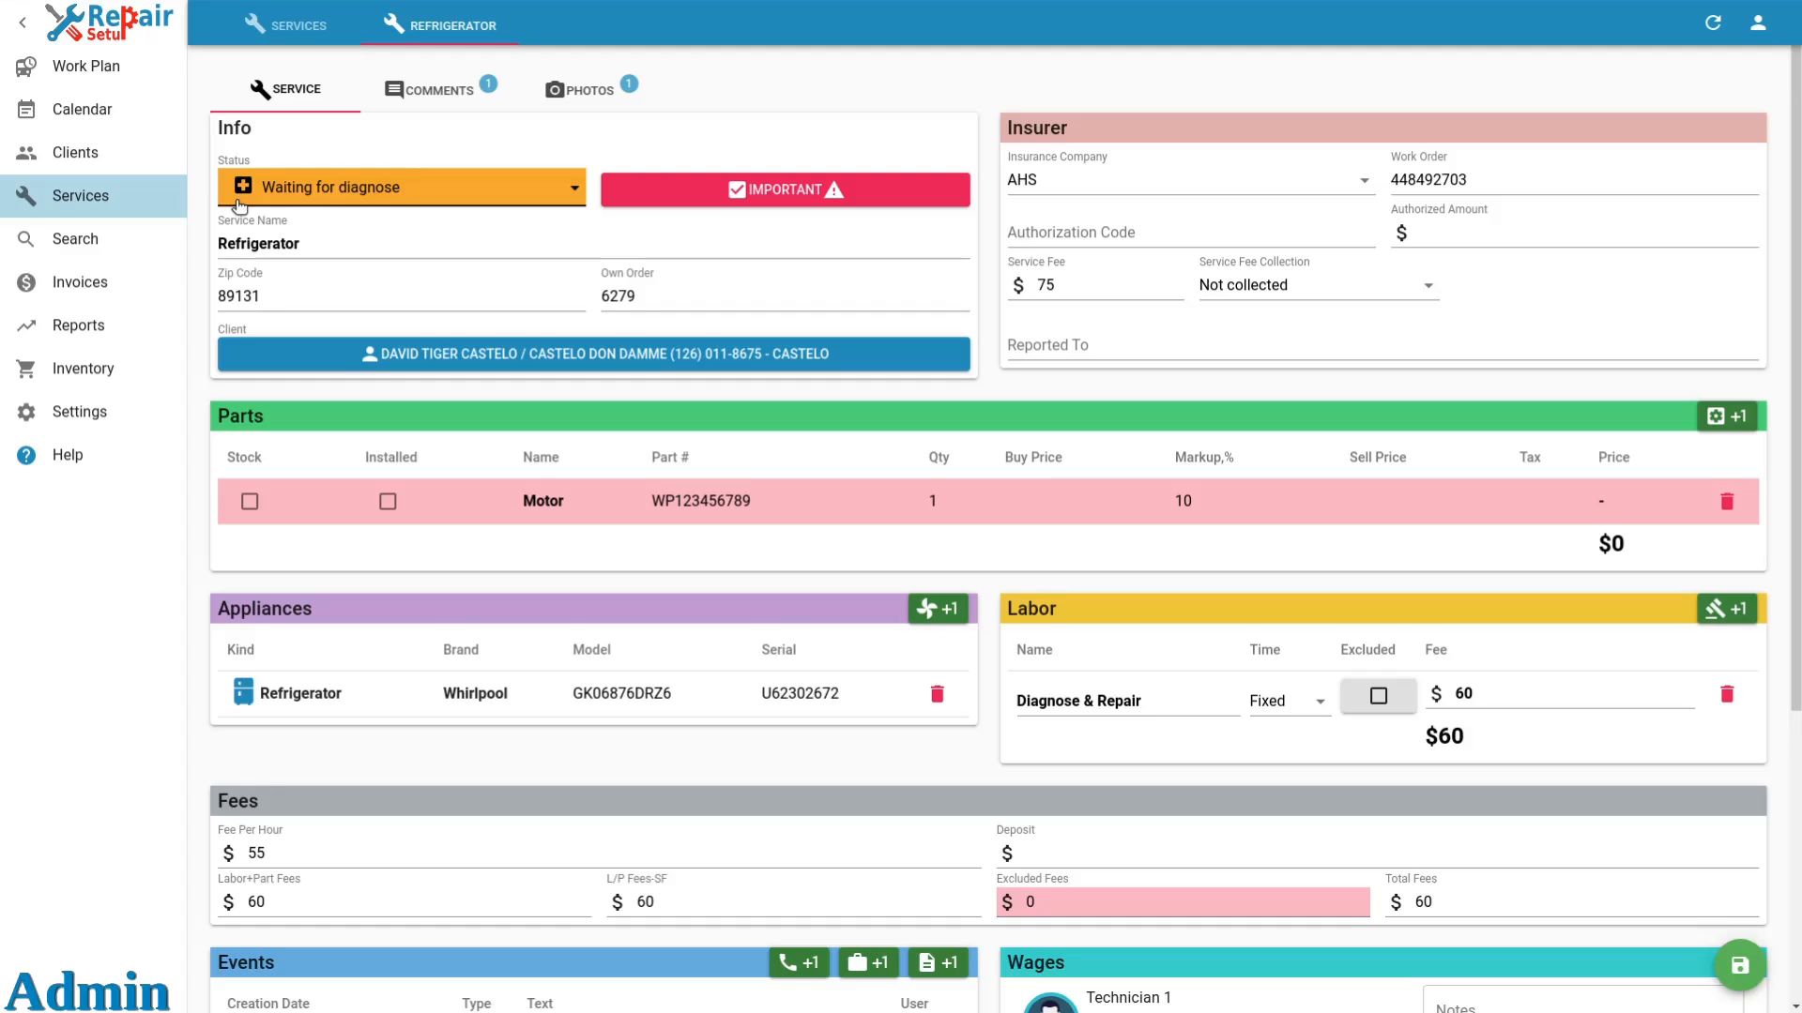
Set the service fee collection to Check and enter the check number.
click(1230, 294)
click(1295, 410)
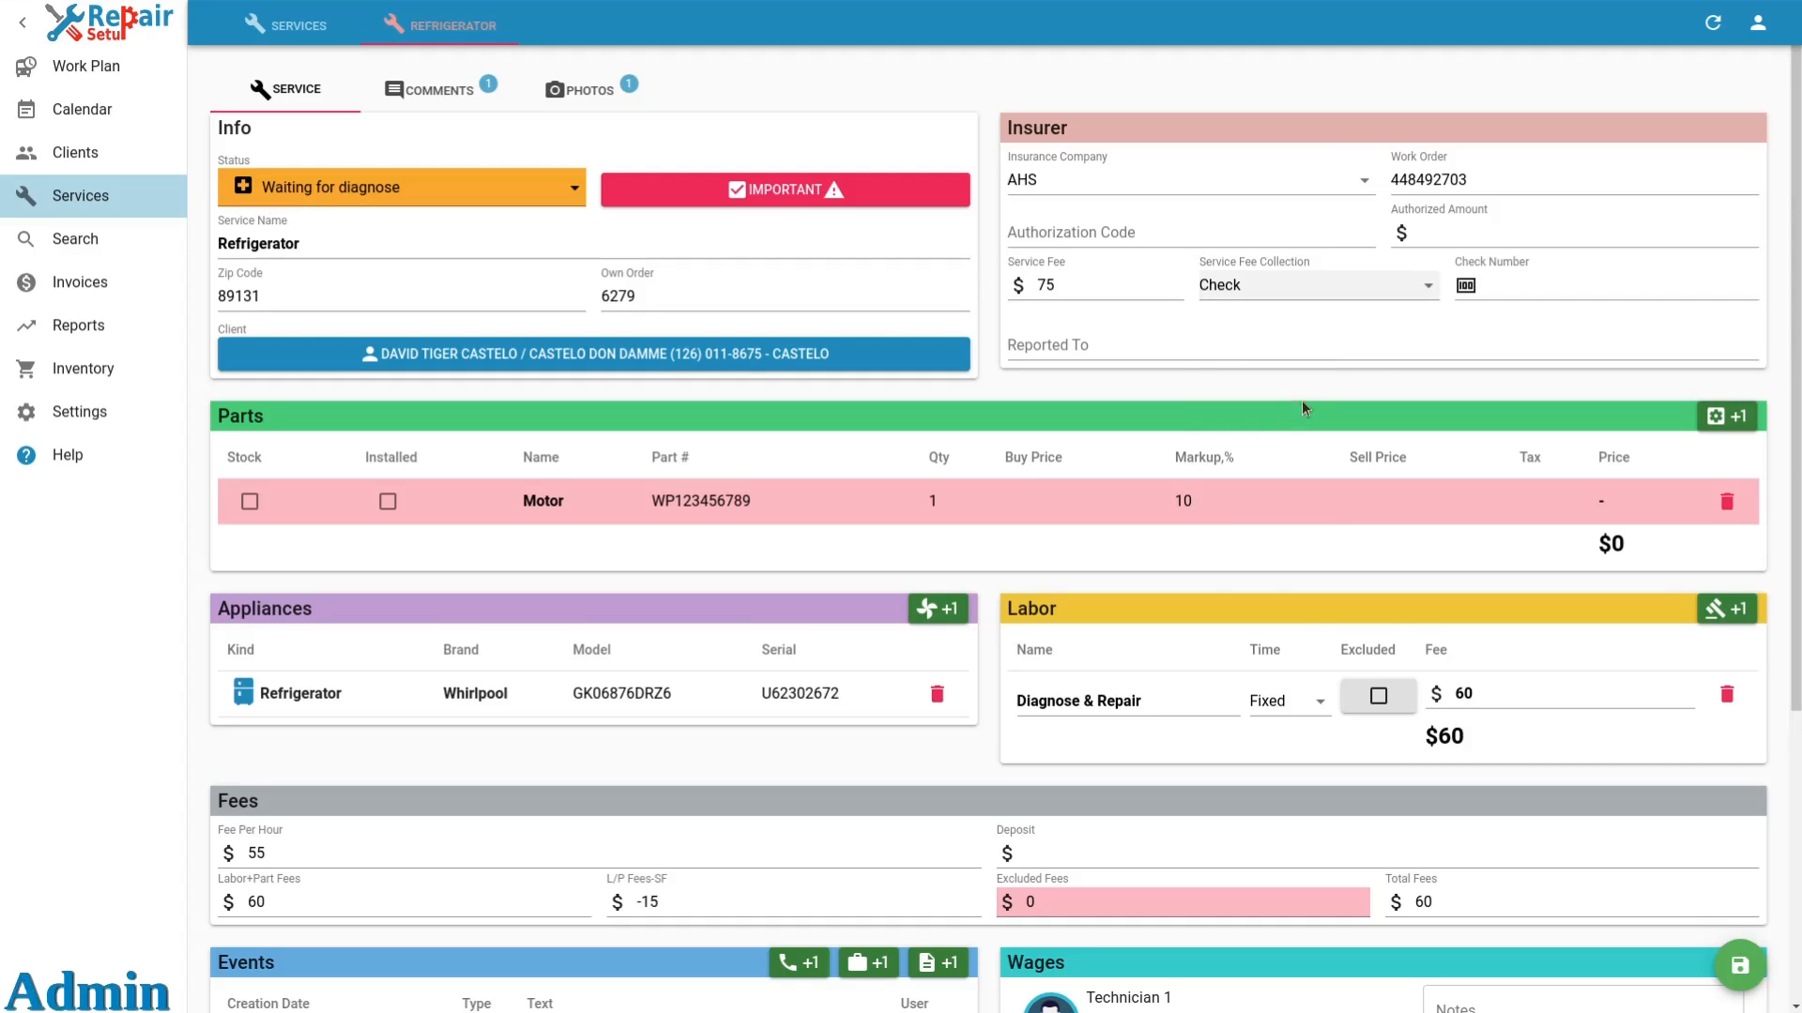
click(1499, 281)
text(123)
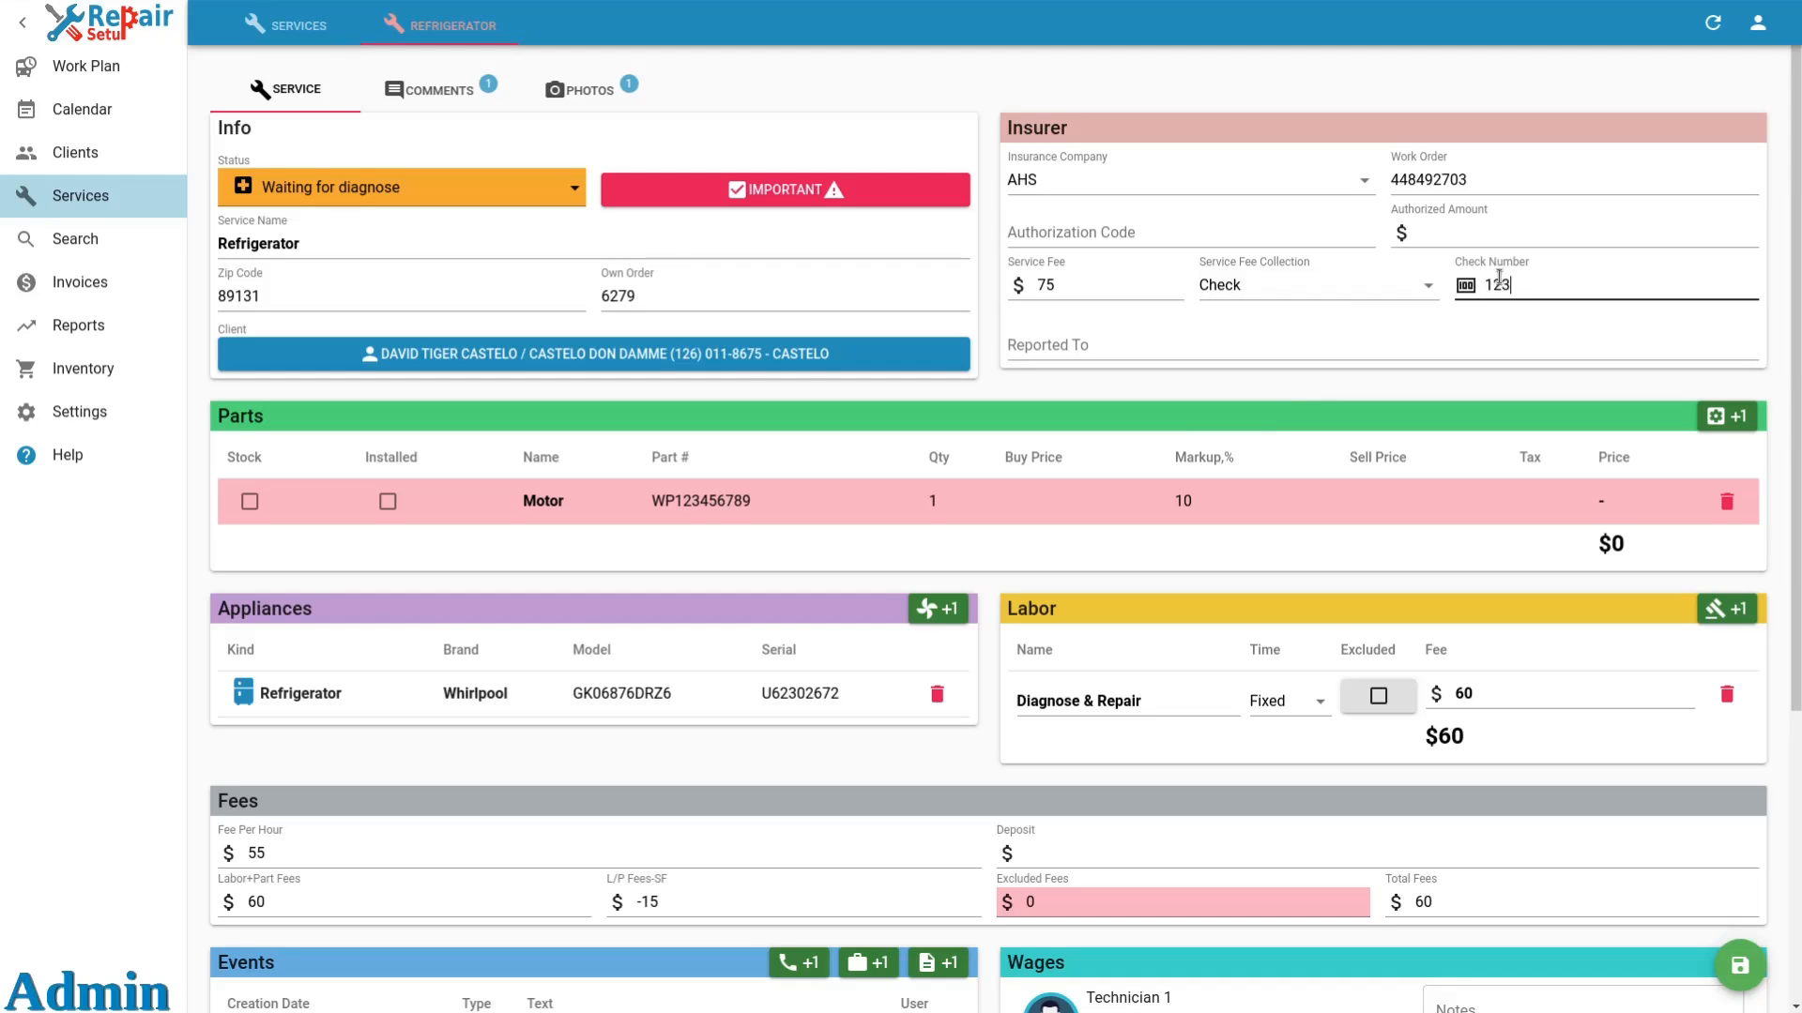
text(4)
click(1431, 285)
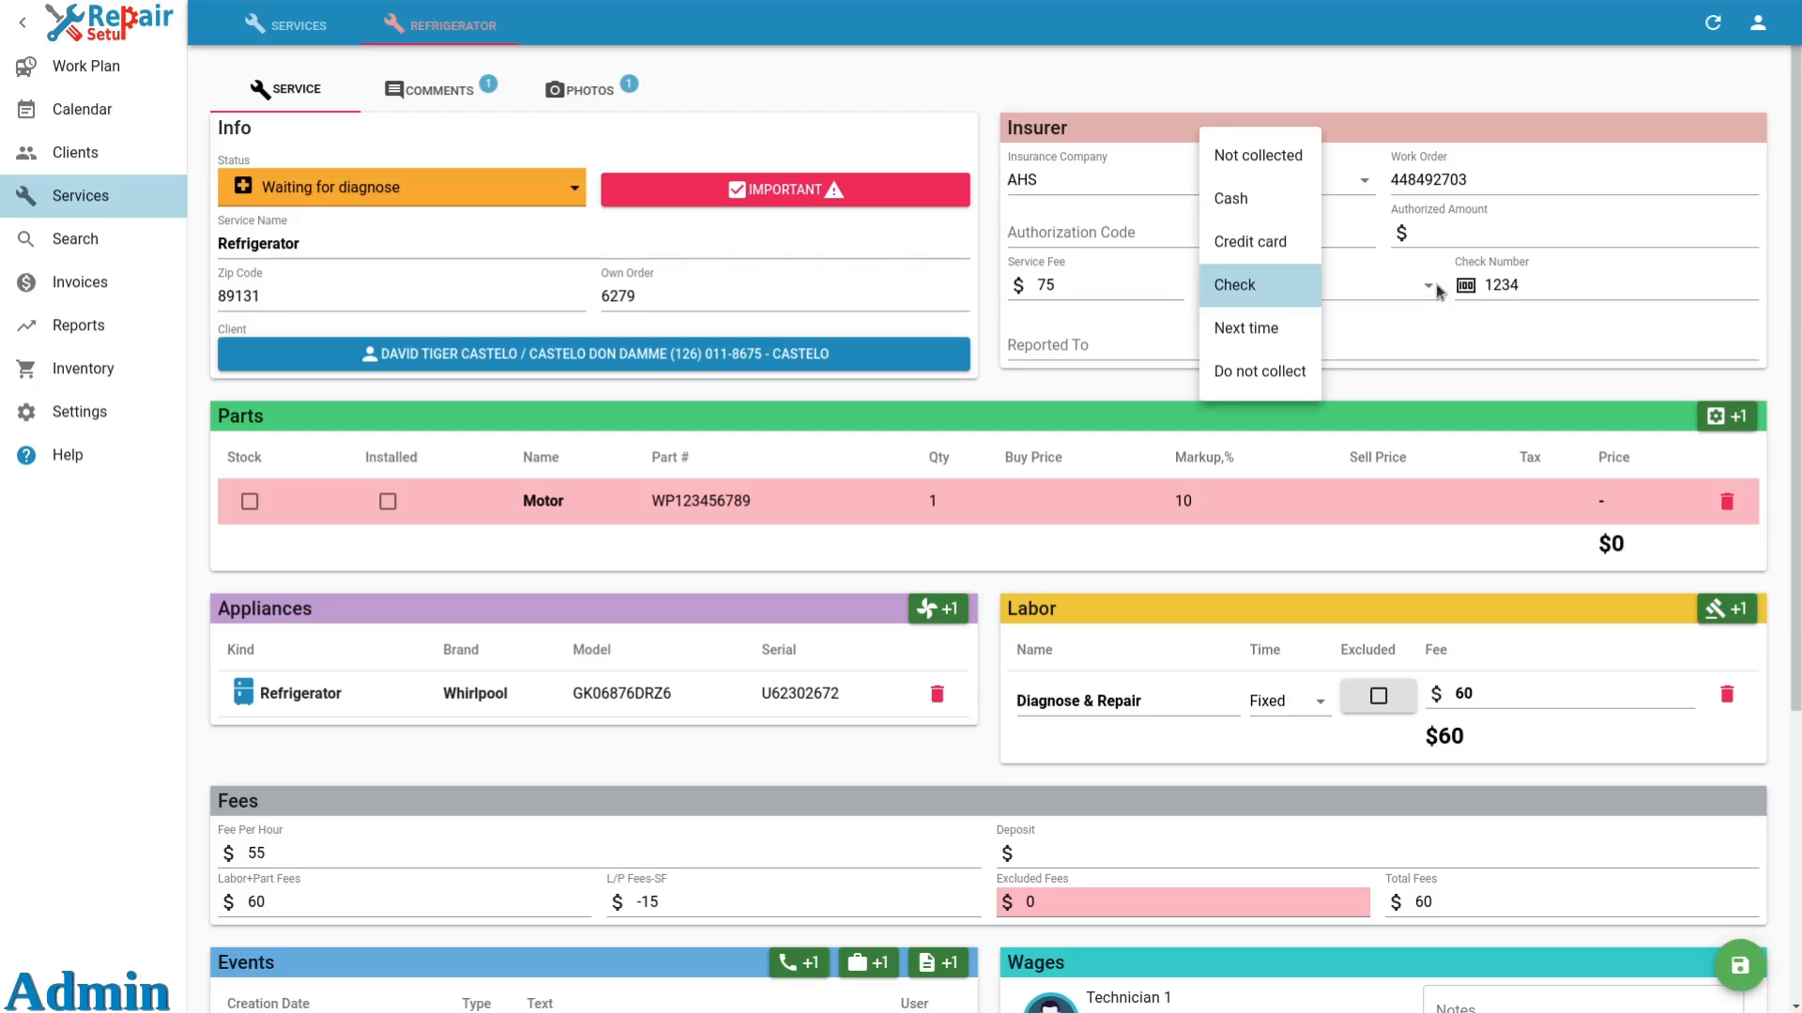
click(1420, 330)
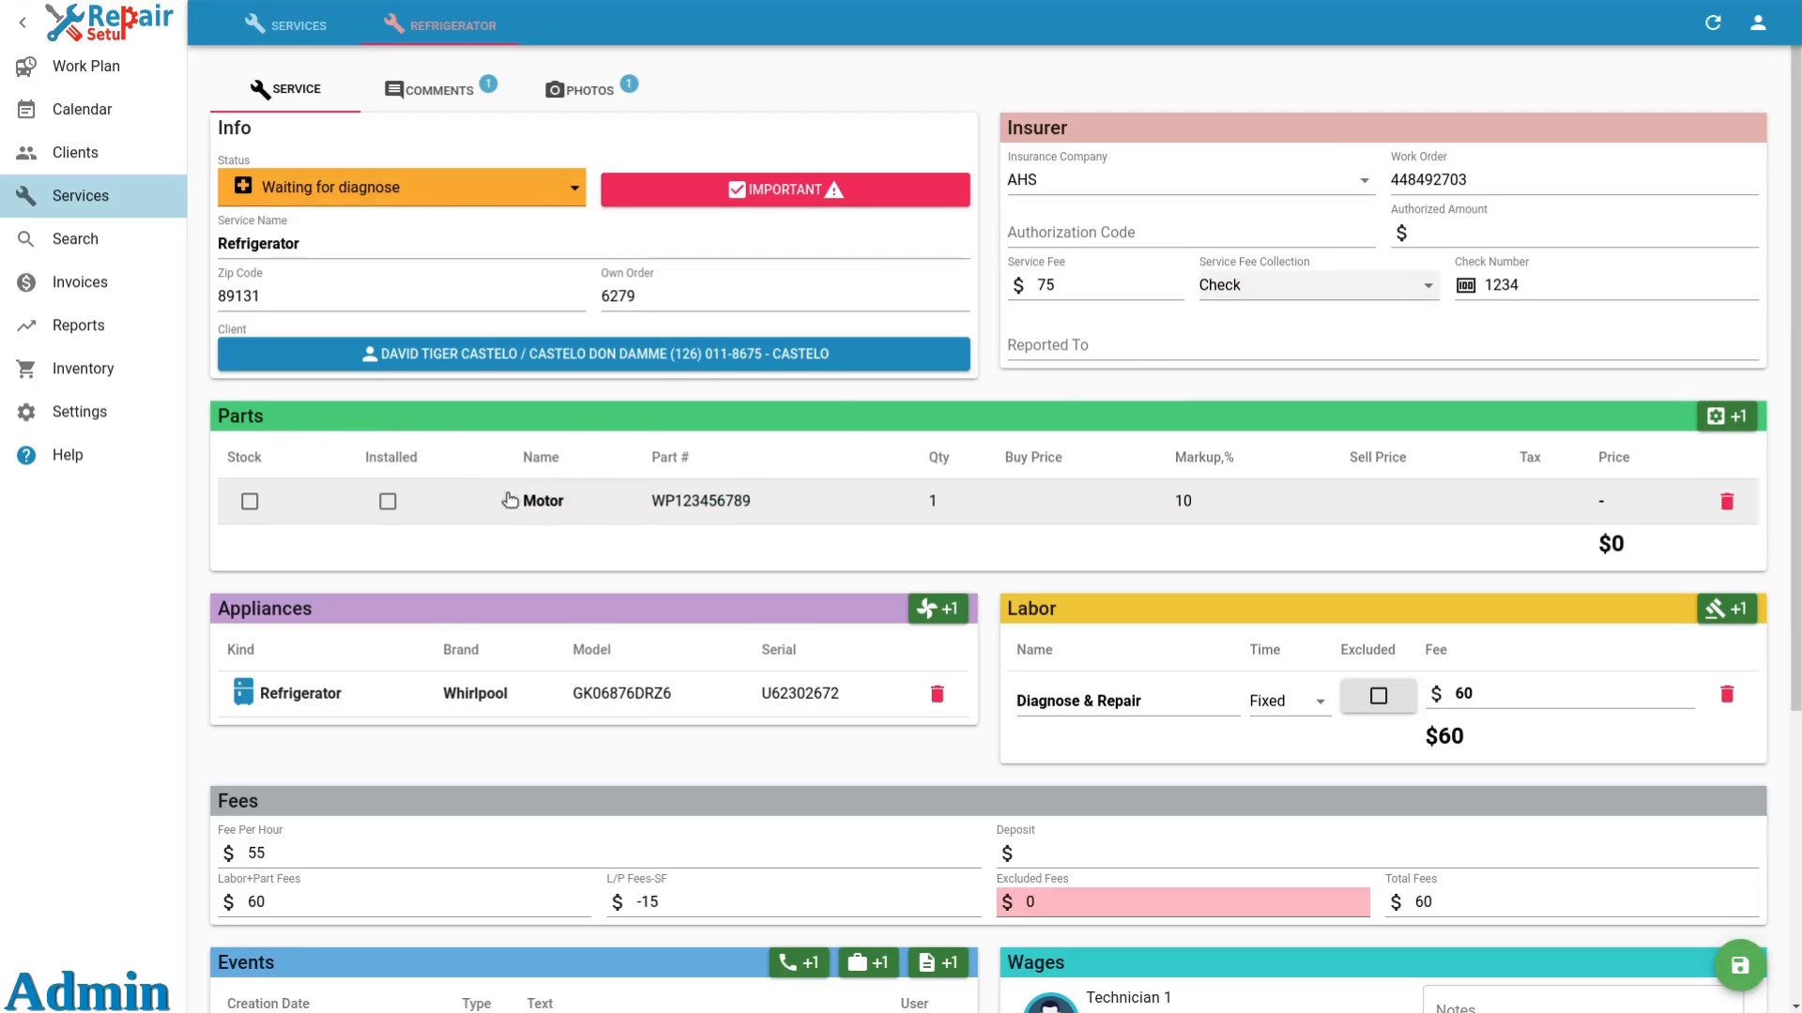
Edit the Motor part with a buy price of 120.23 and a markup of 20%, and save it.
click(678, 520)
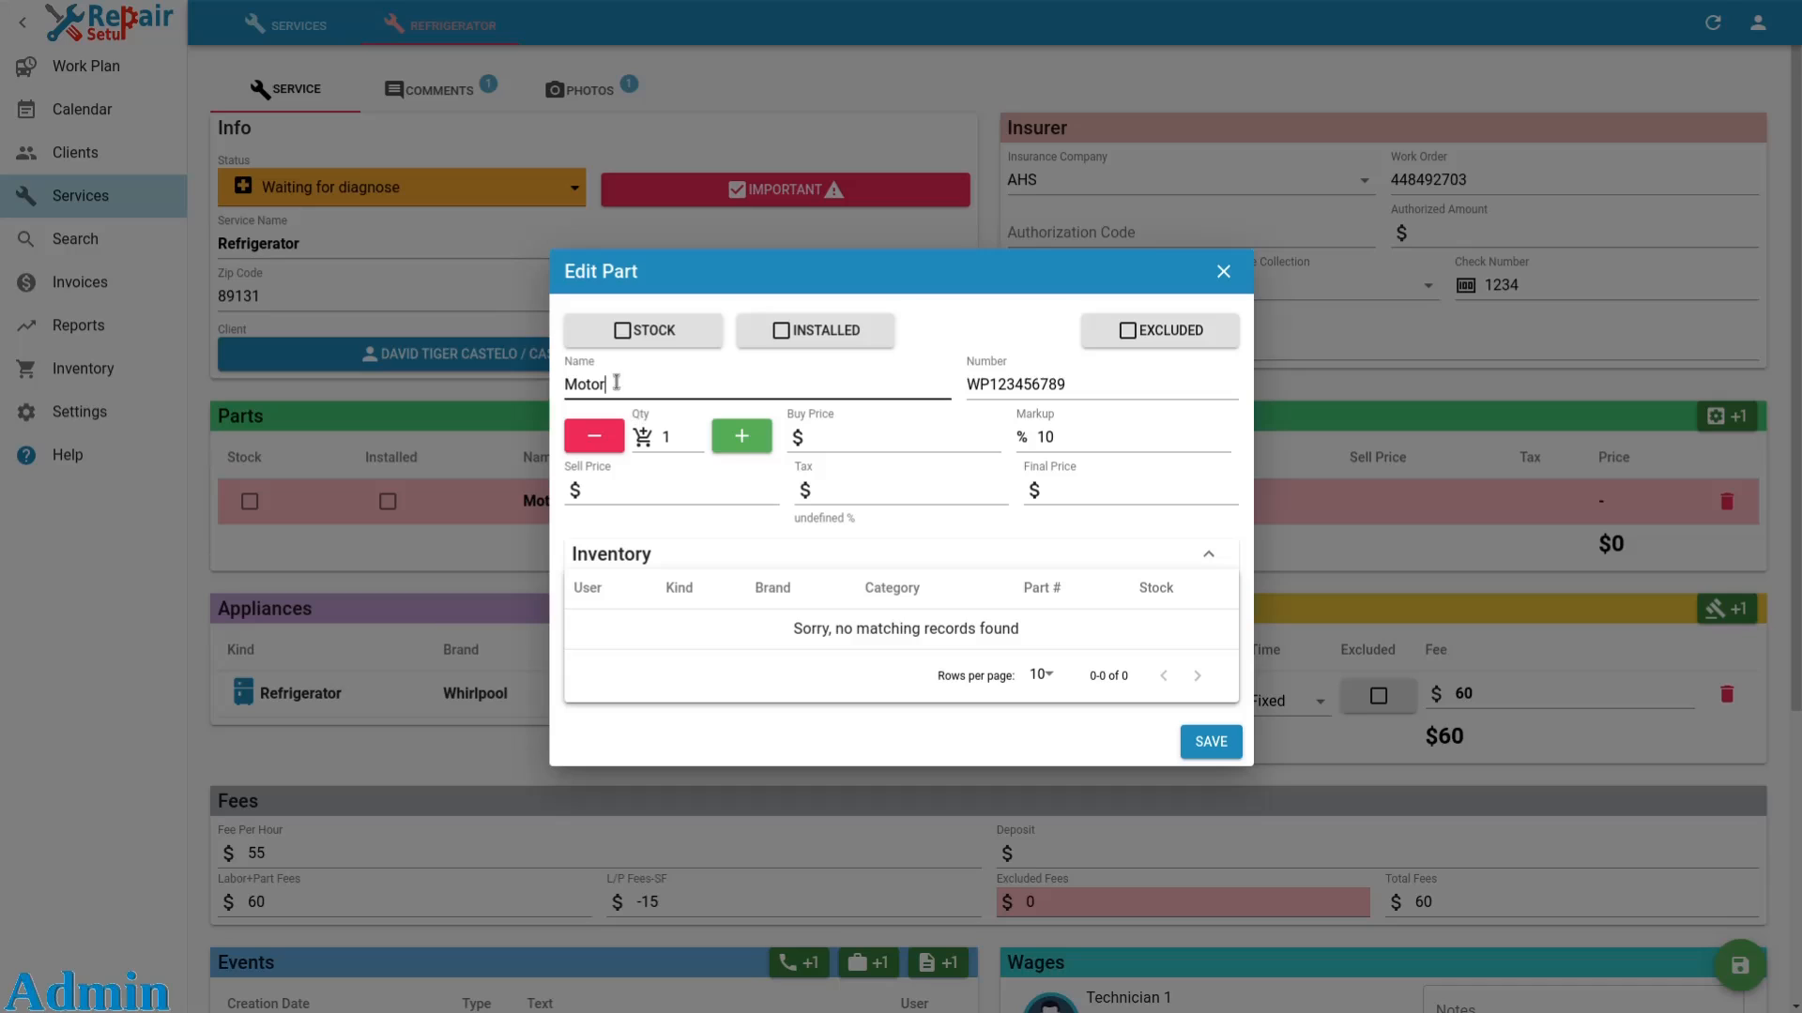
click(987, 385)
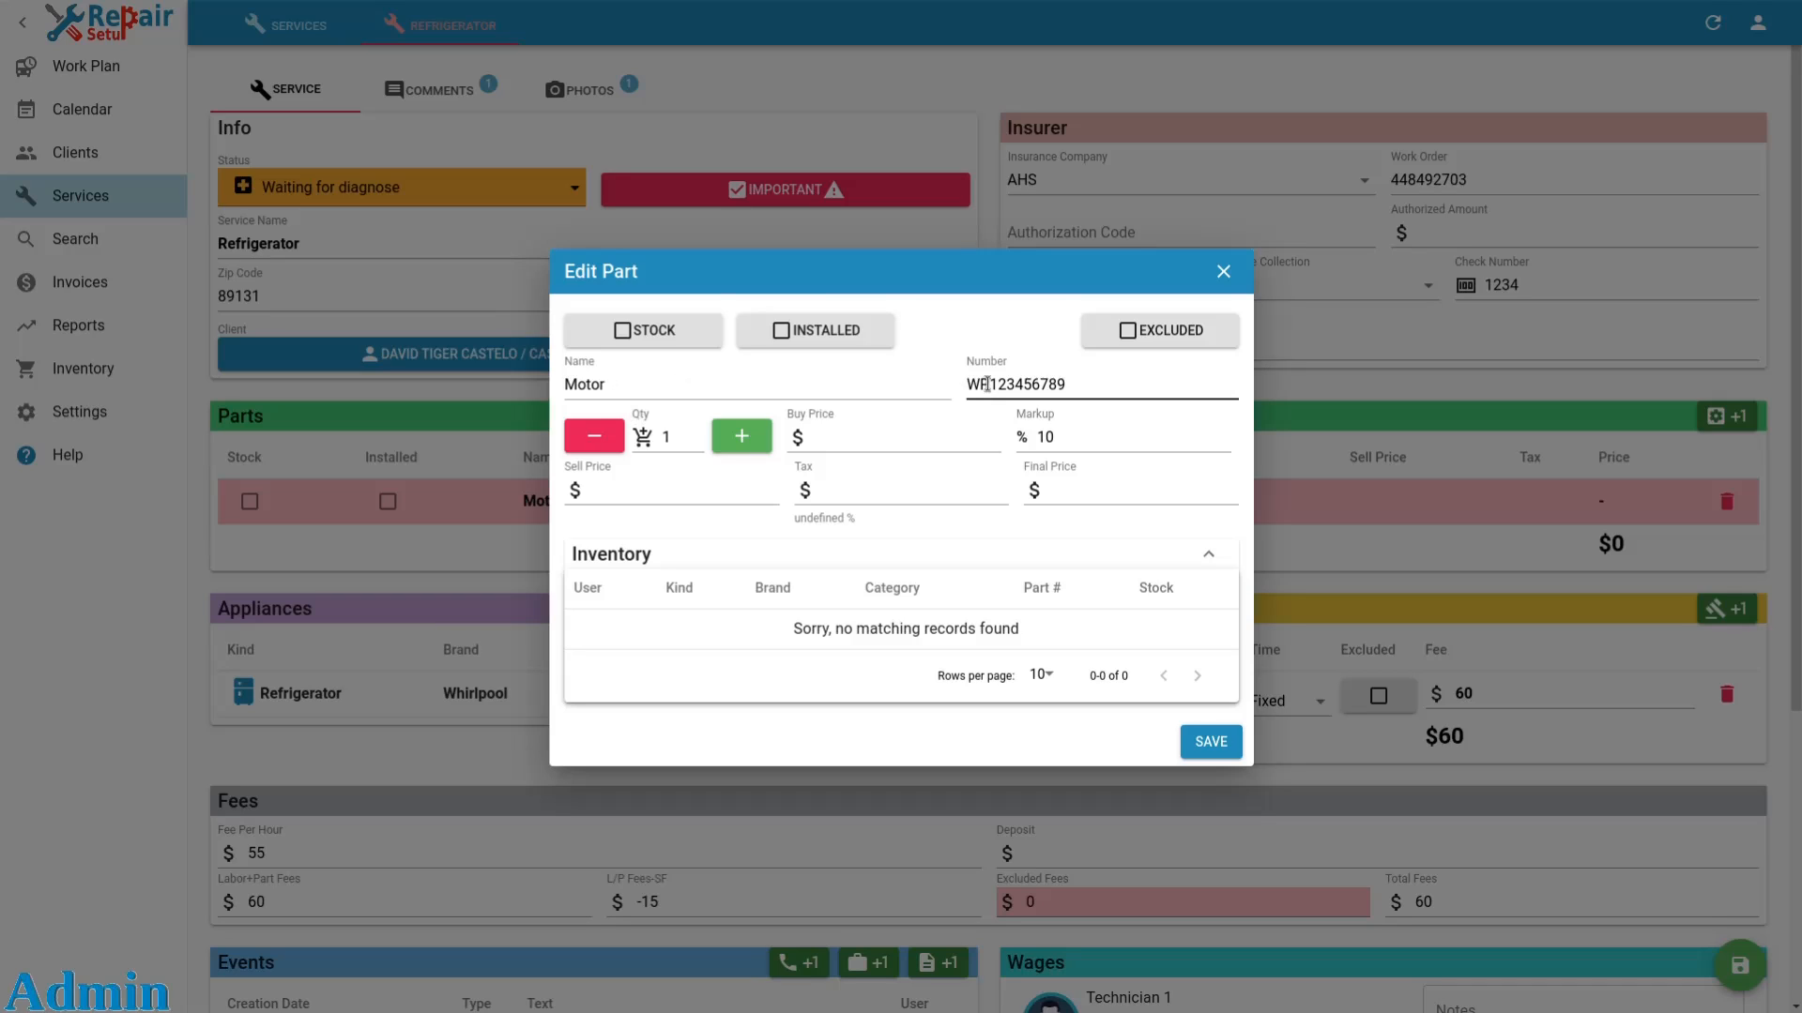
click(944, 421)
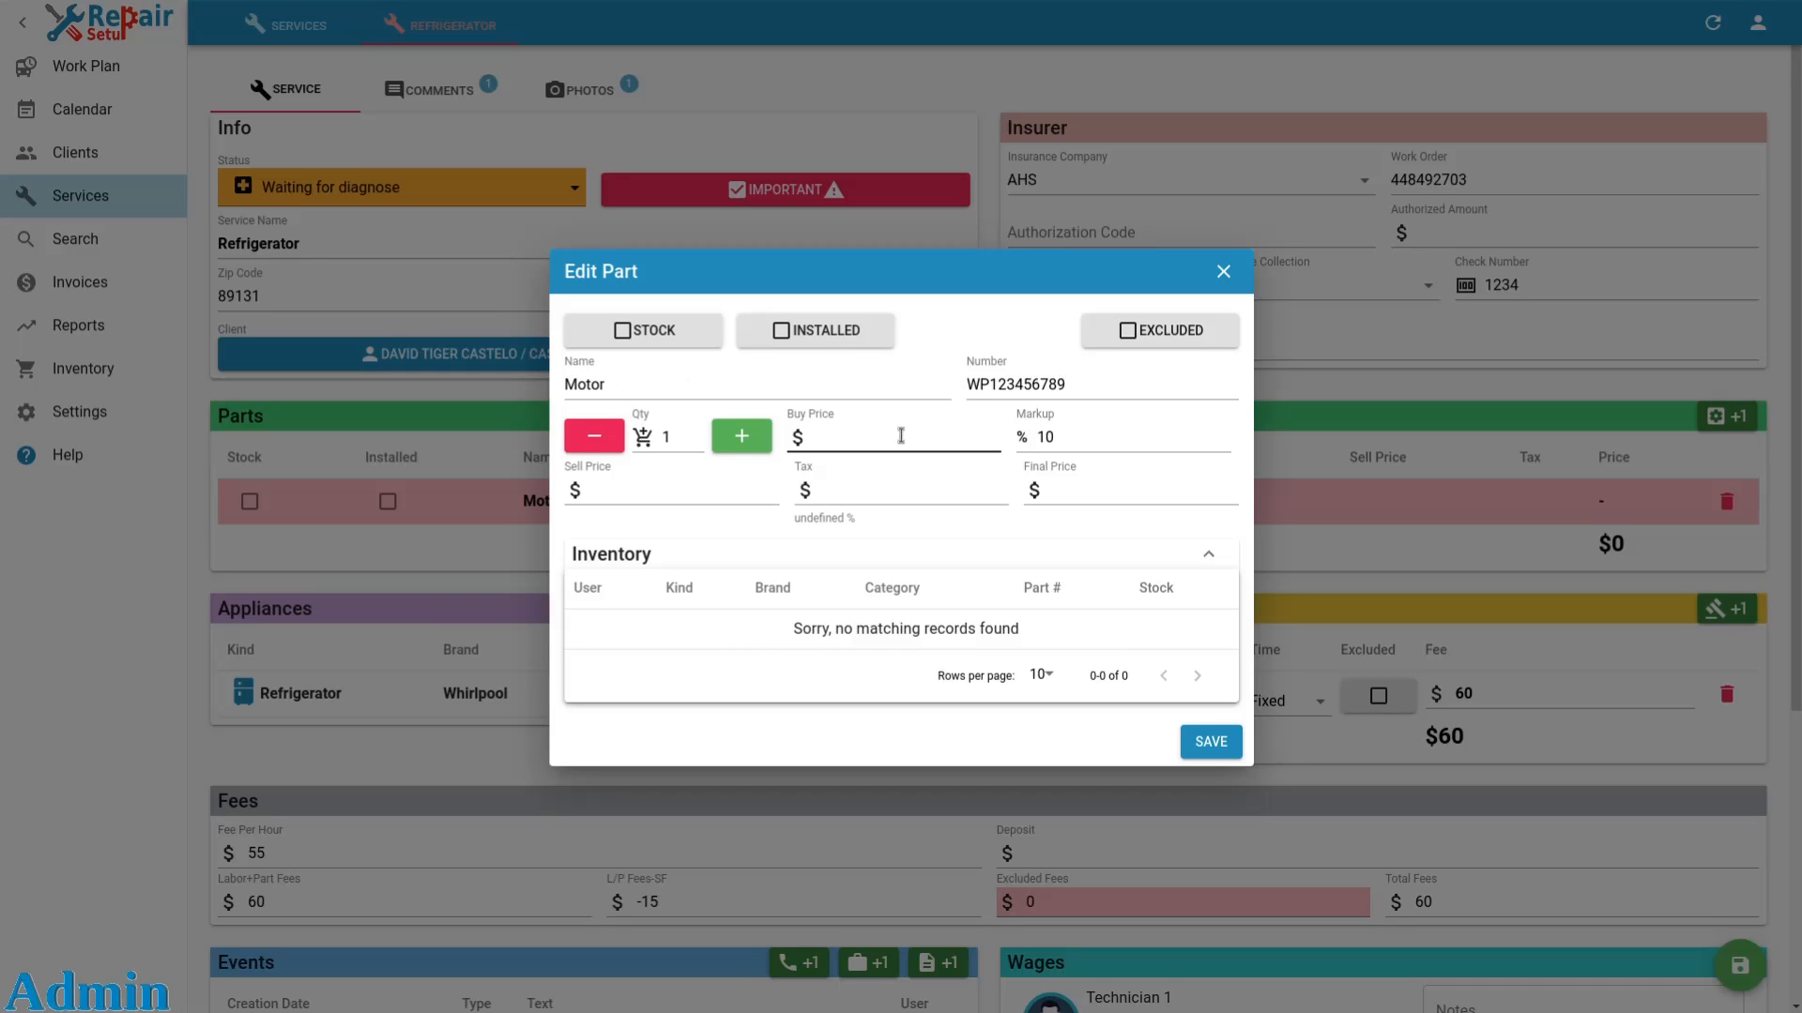
click(900, 436)
text(120.)
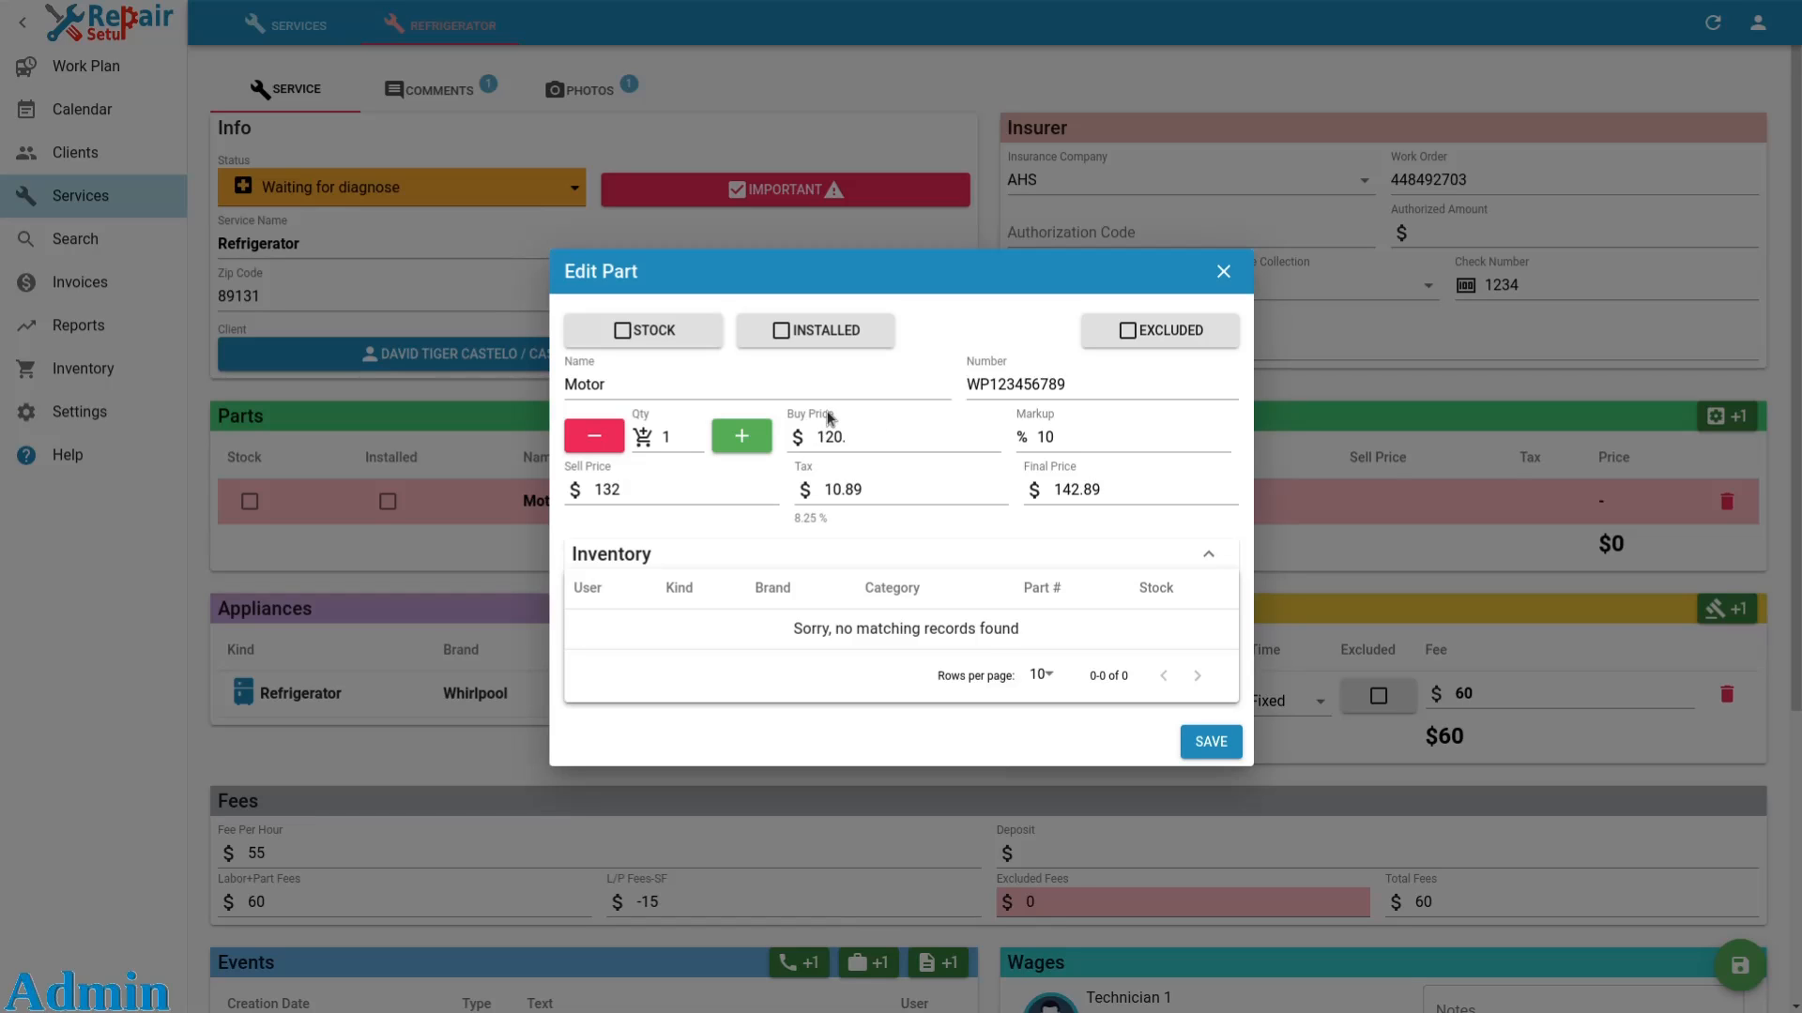
text(23)
click(1110, 437)
key(ctrl+a)
text(20)
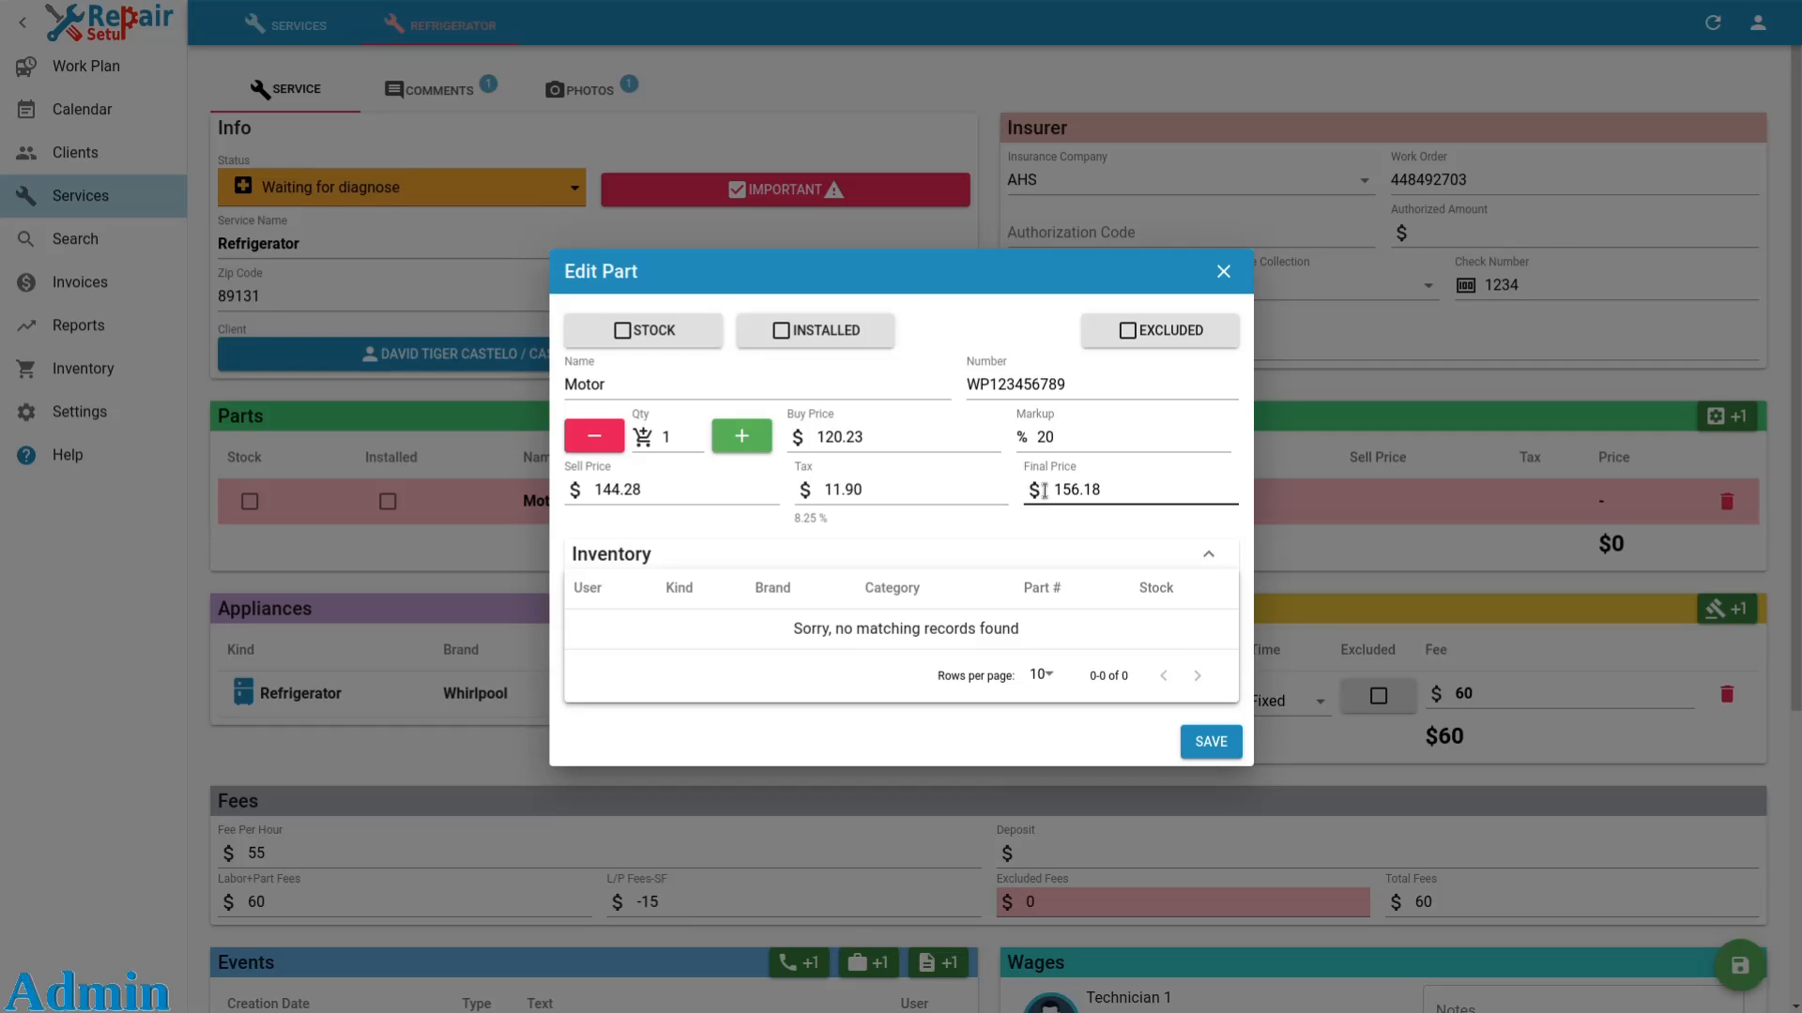
click(1206, 747)
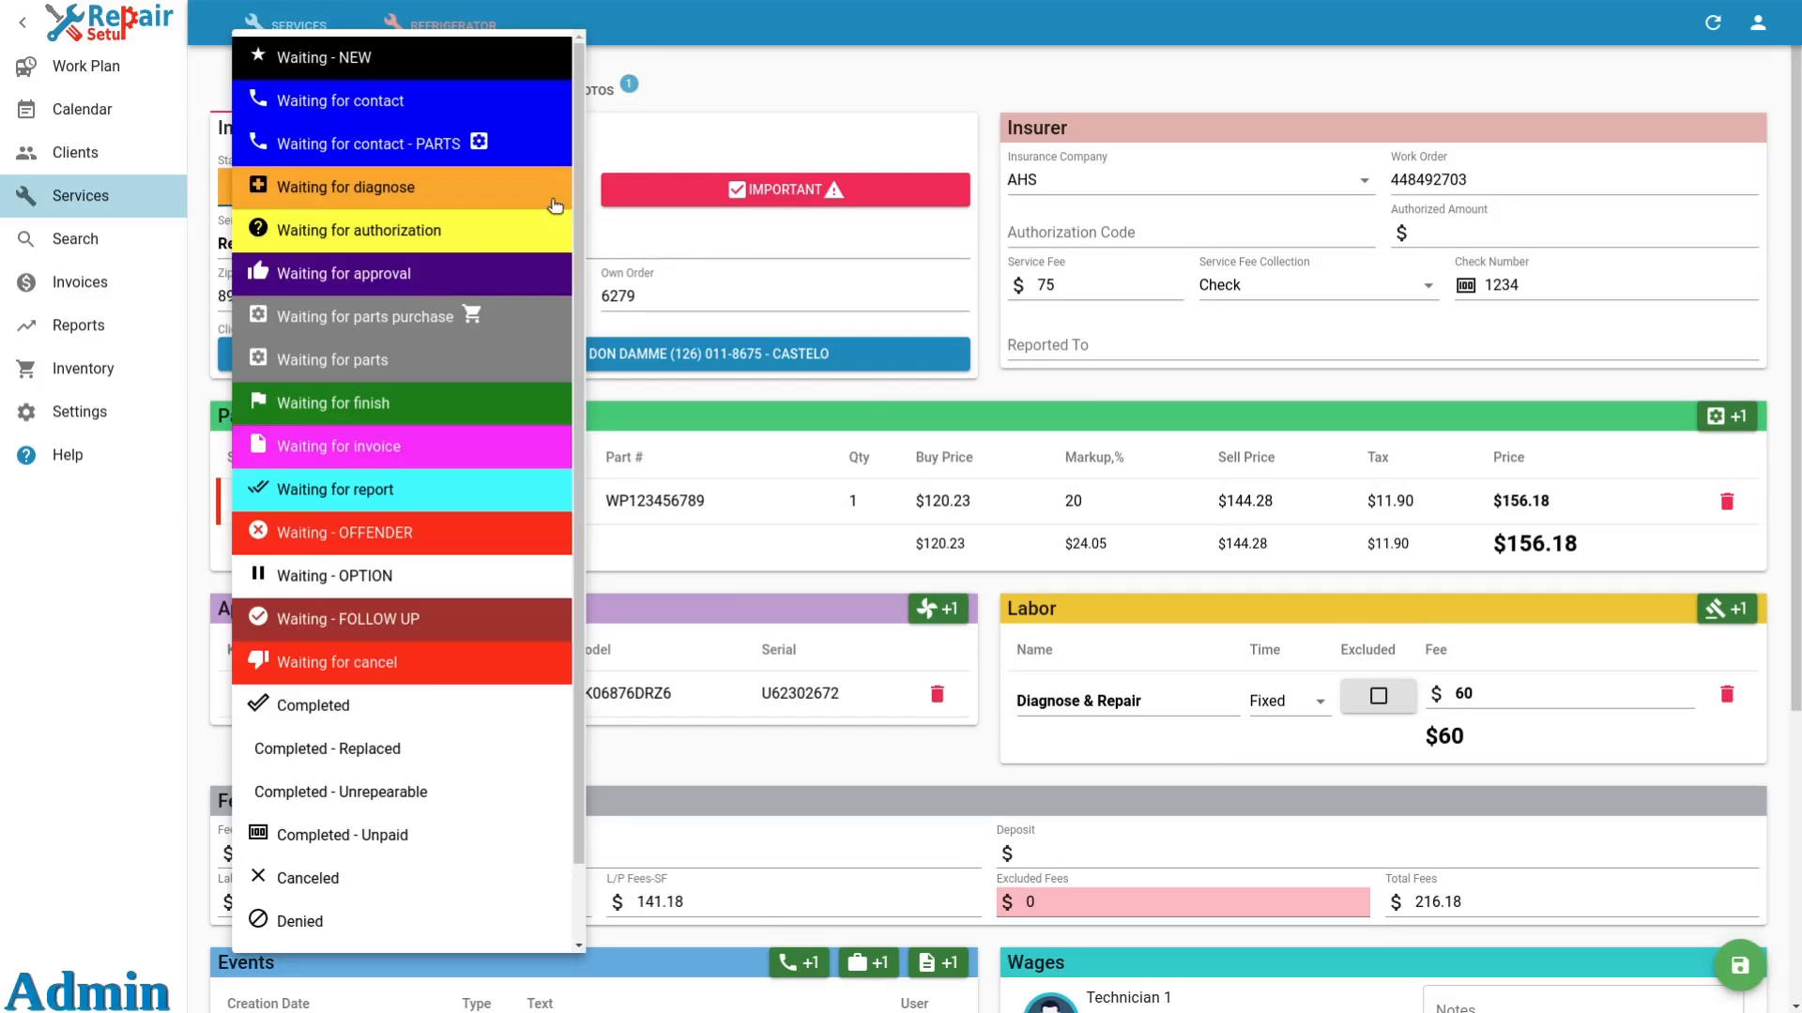
Change the service status to Waiting for parts and turn off the Important flag.
click(551, 199)
click(416, 360)
click(663, 192)
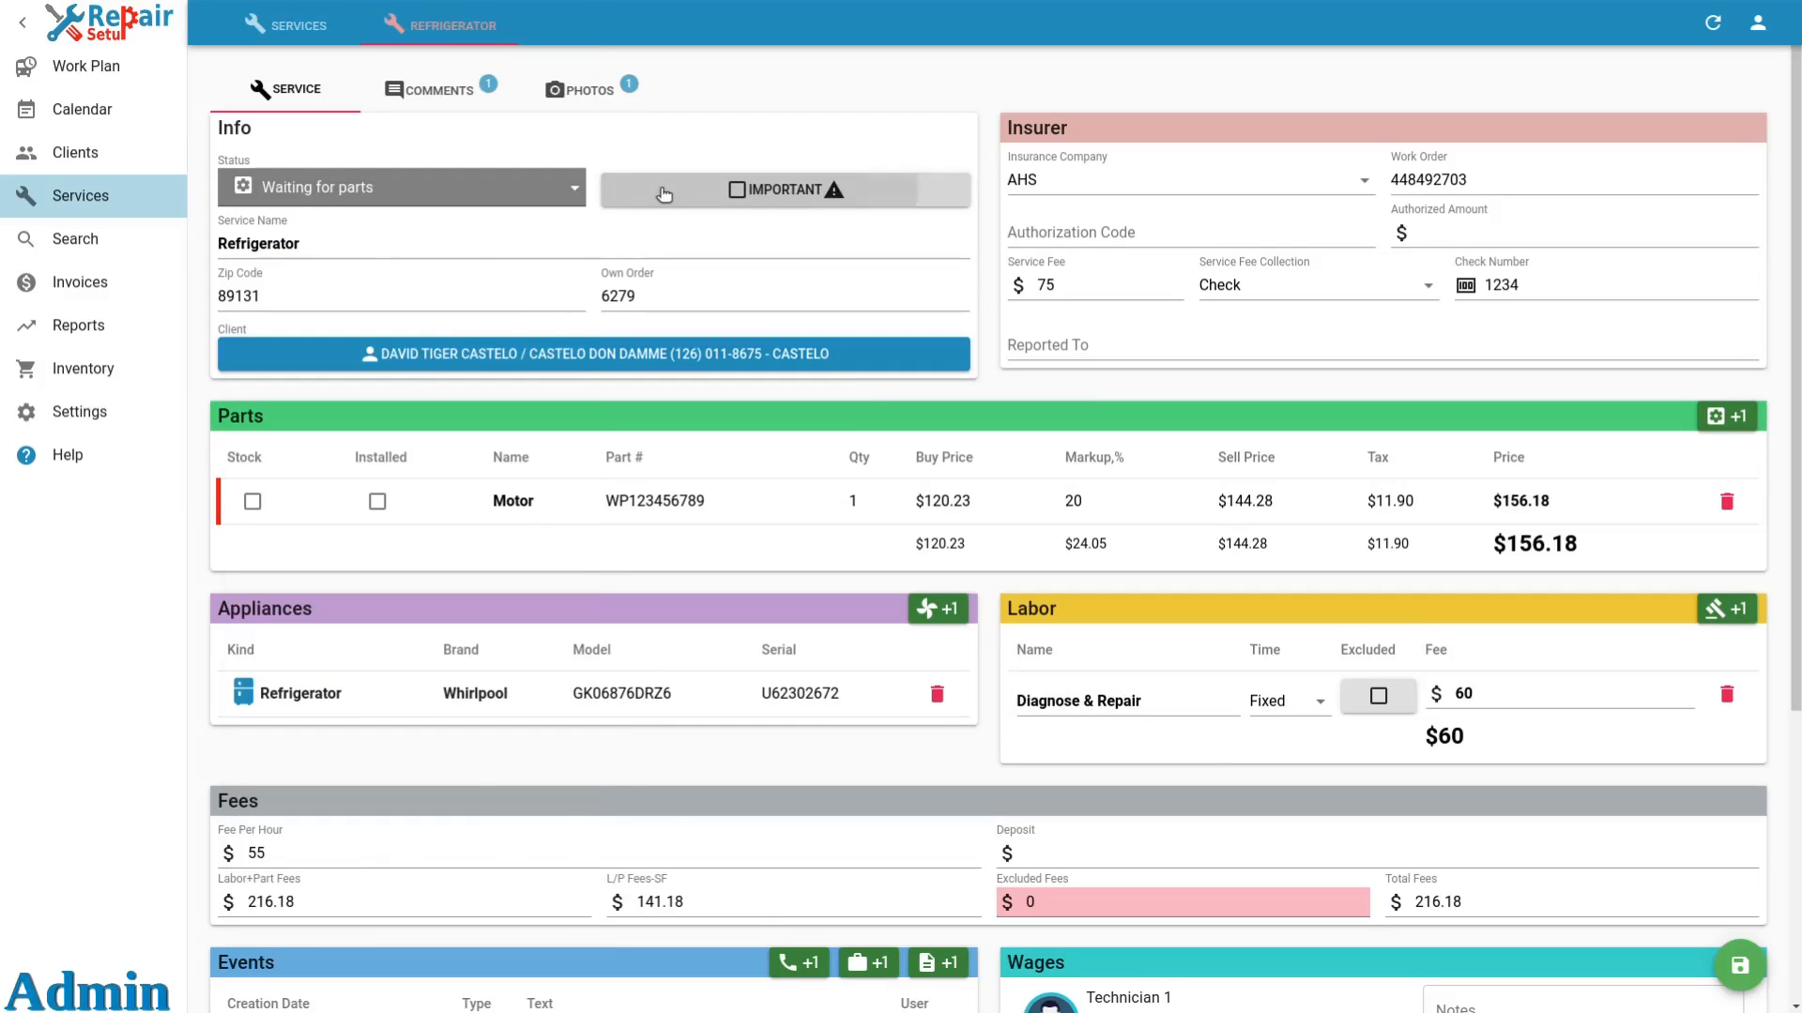
scroll(663, 193, down, 2)
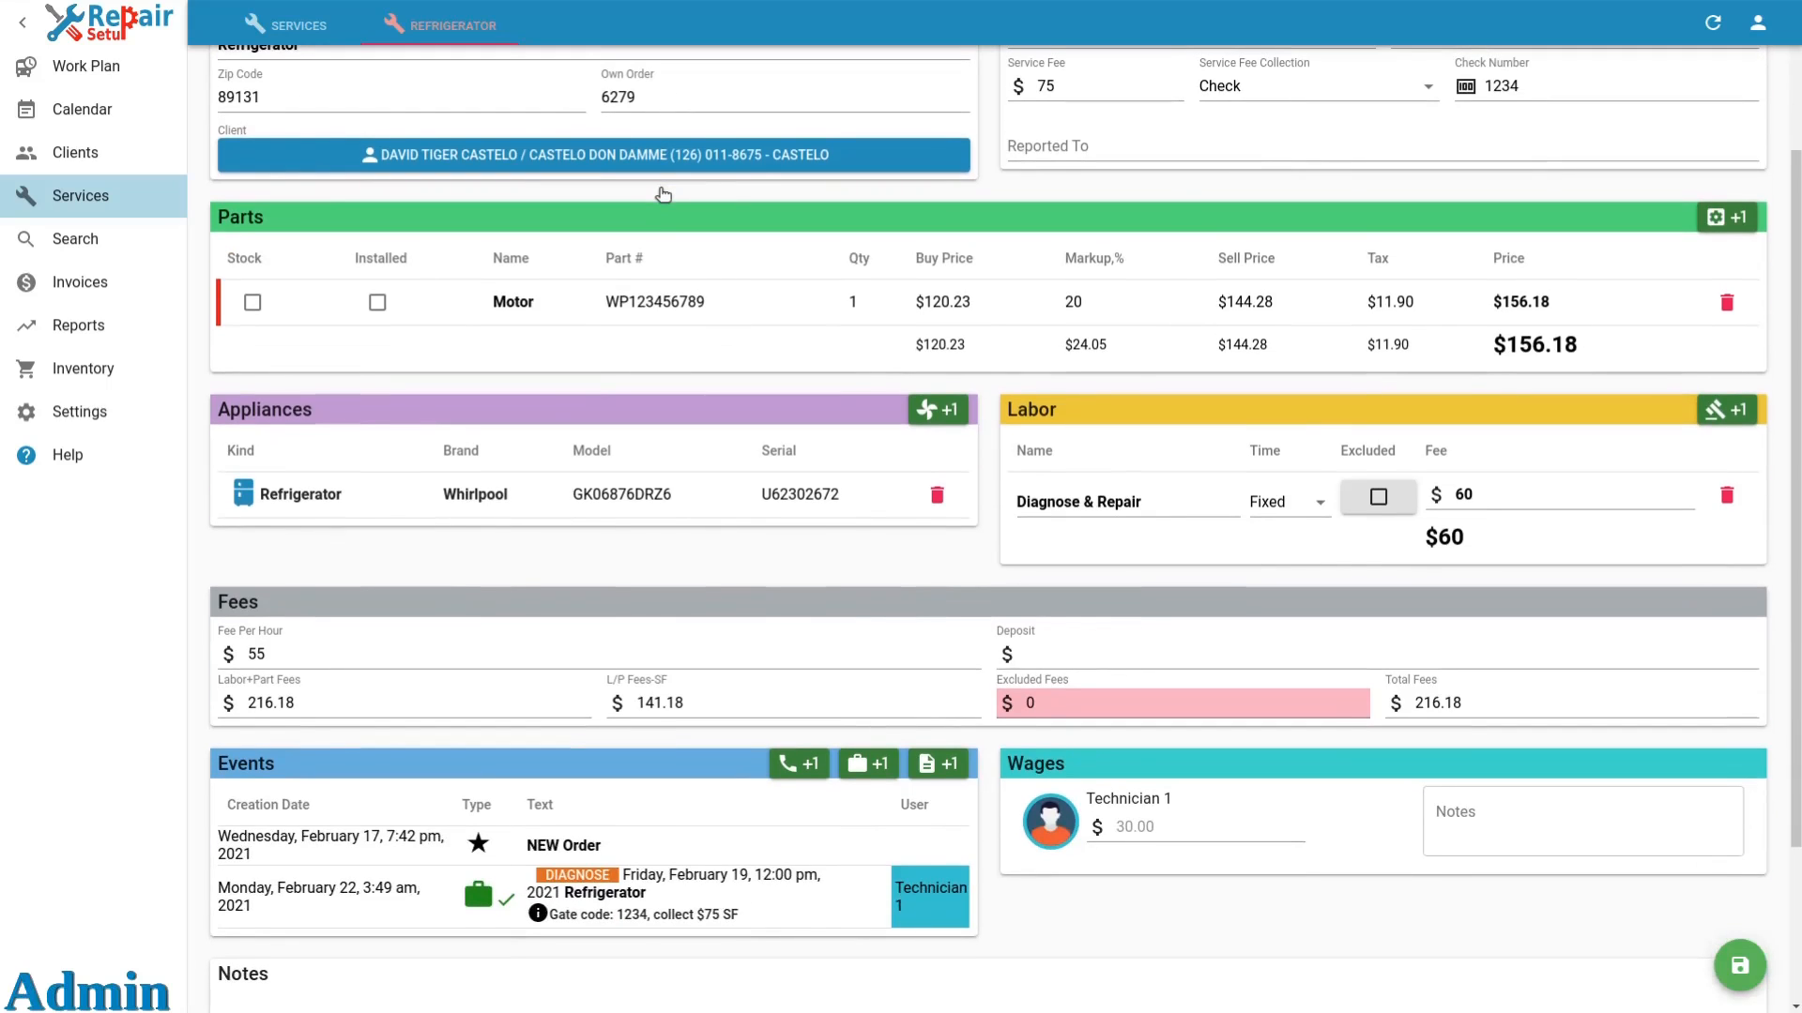
Save the service order and create a new invoice for it from the Events section.
click(1737, 966)
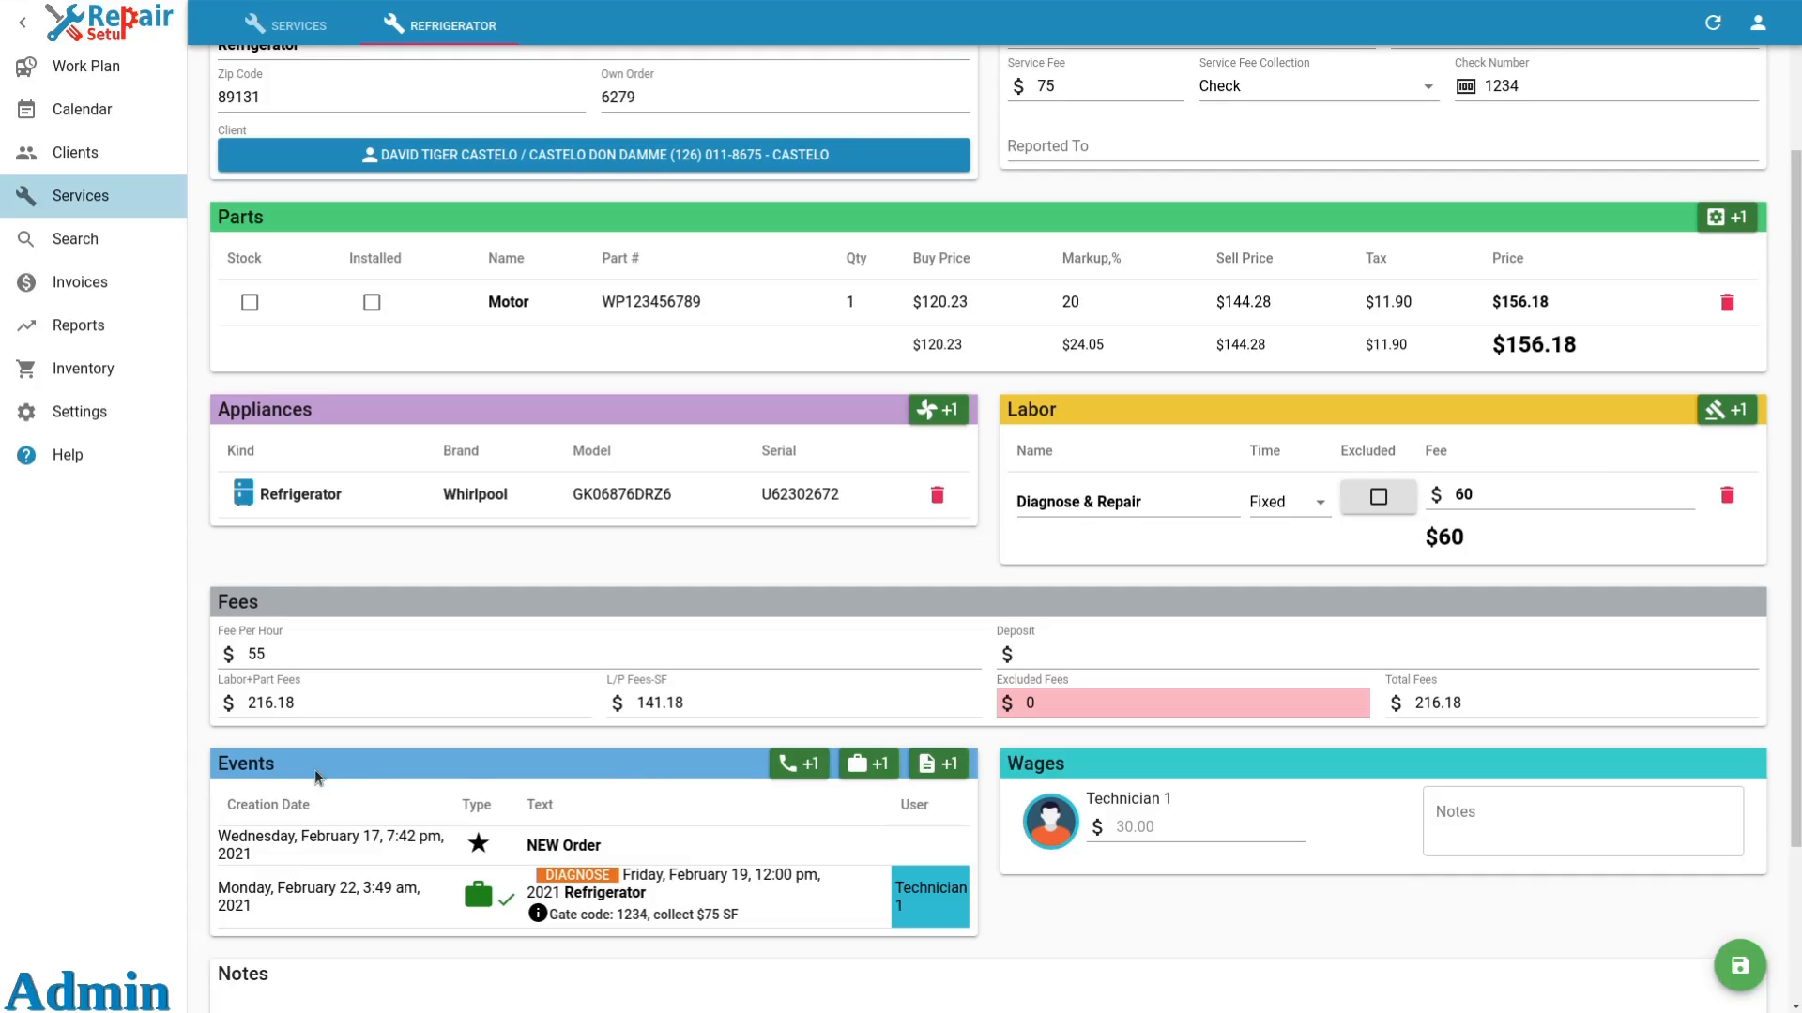
click(940, 766)
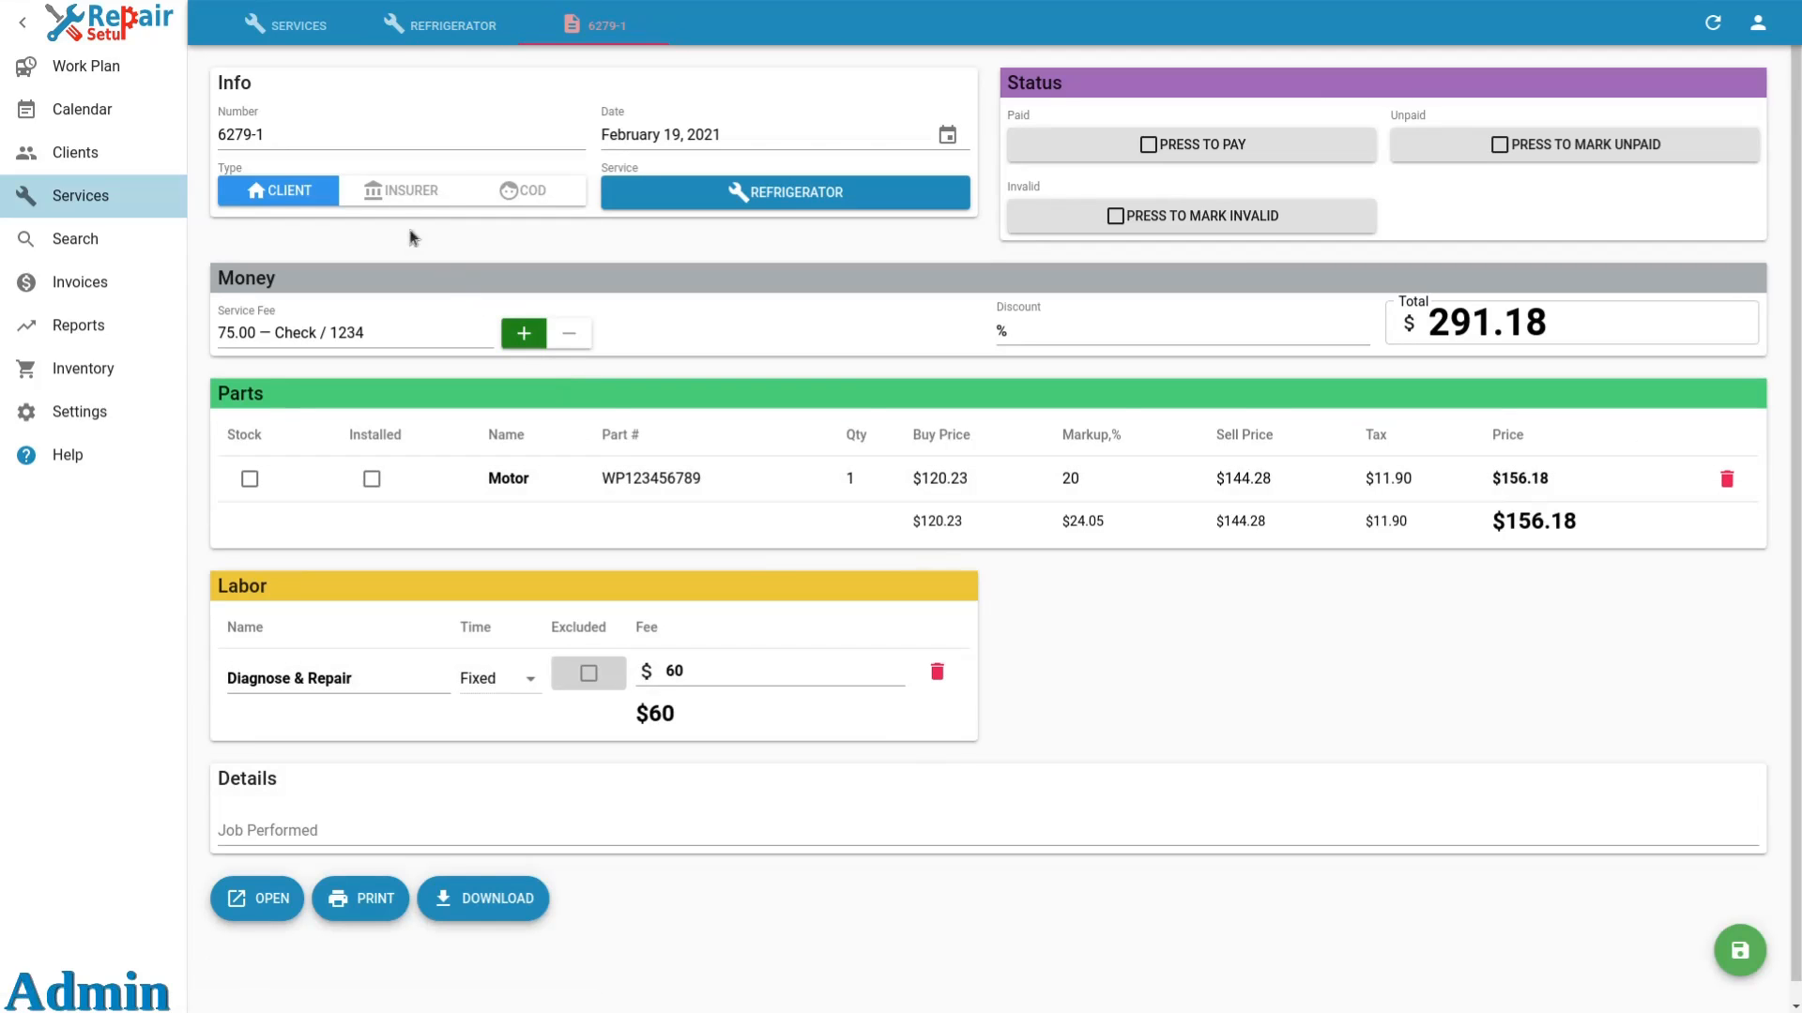
click(301, 137)
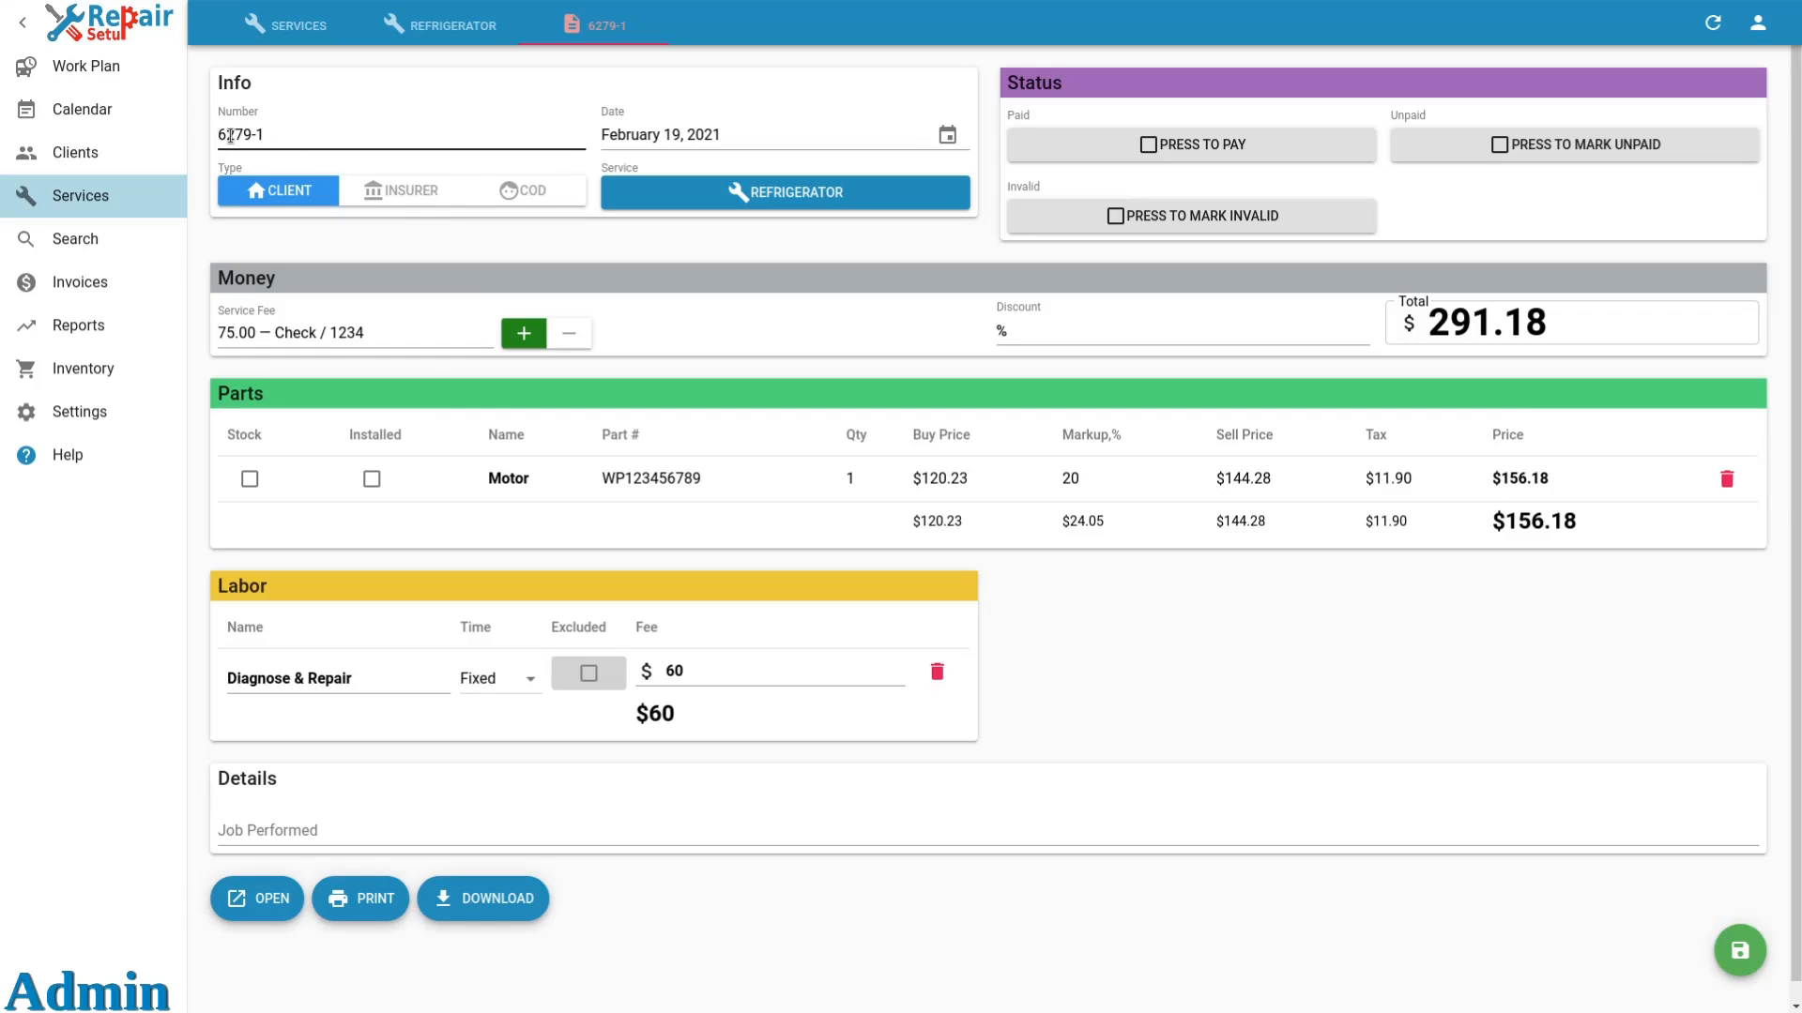
click(617, 133)
click(303, 192)
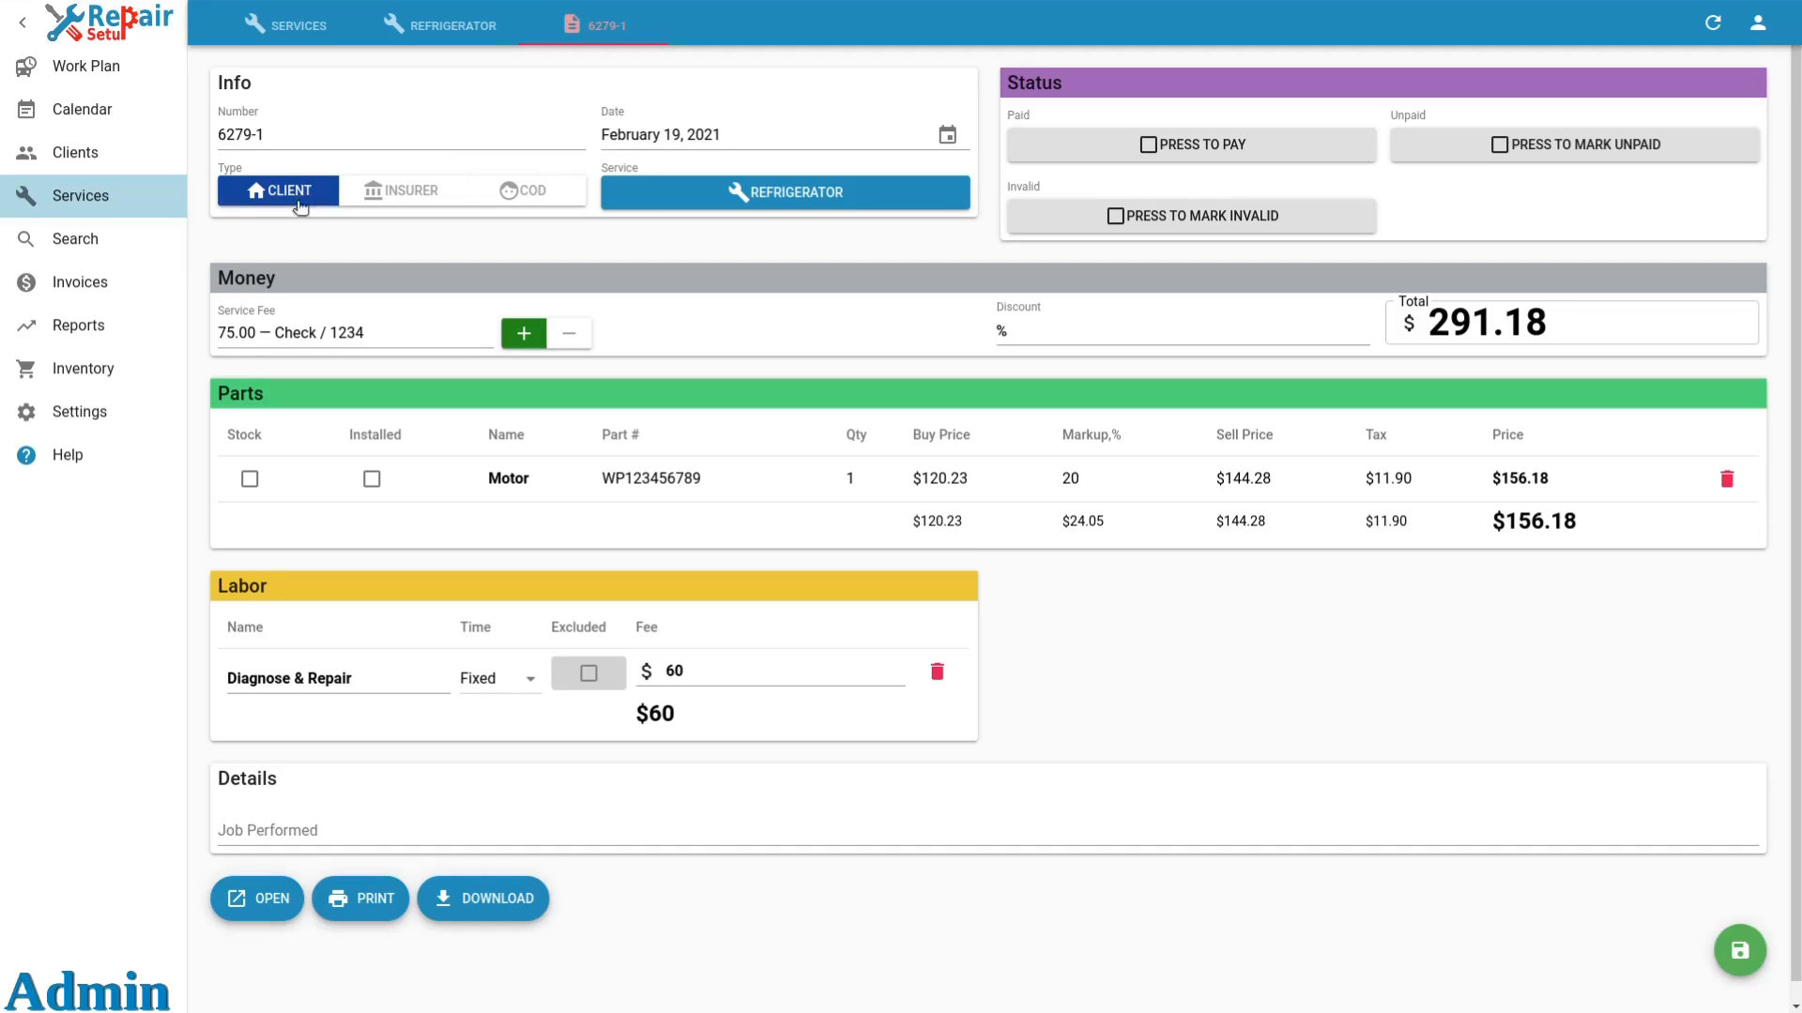
click(237, 342)
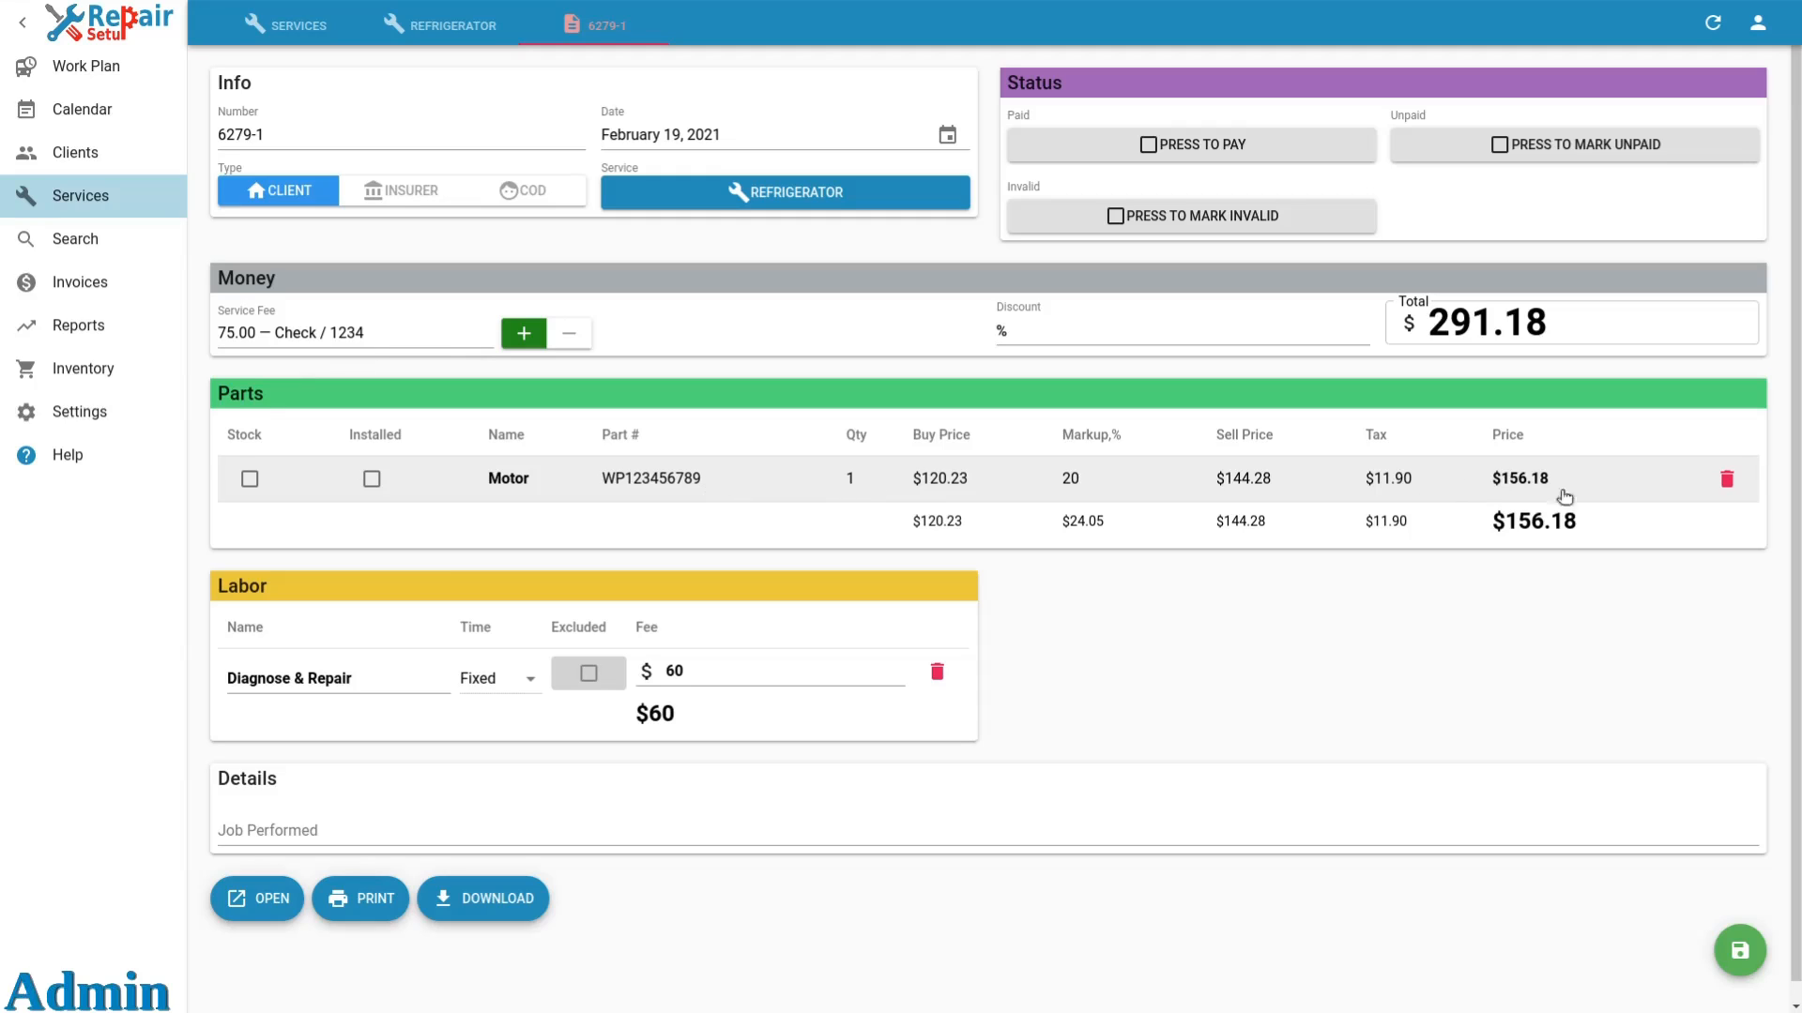
Remove the Motor part and the Diagnose & Repair labor from the invoice so only the service fee remains.
click(1727, 479)
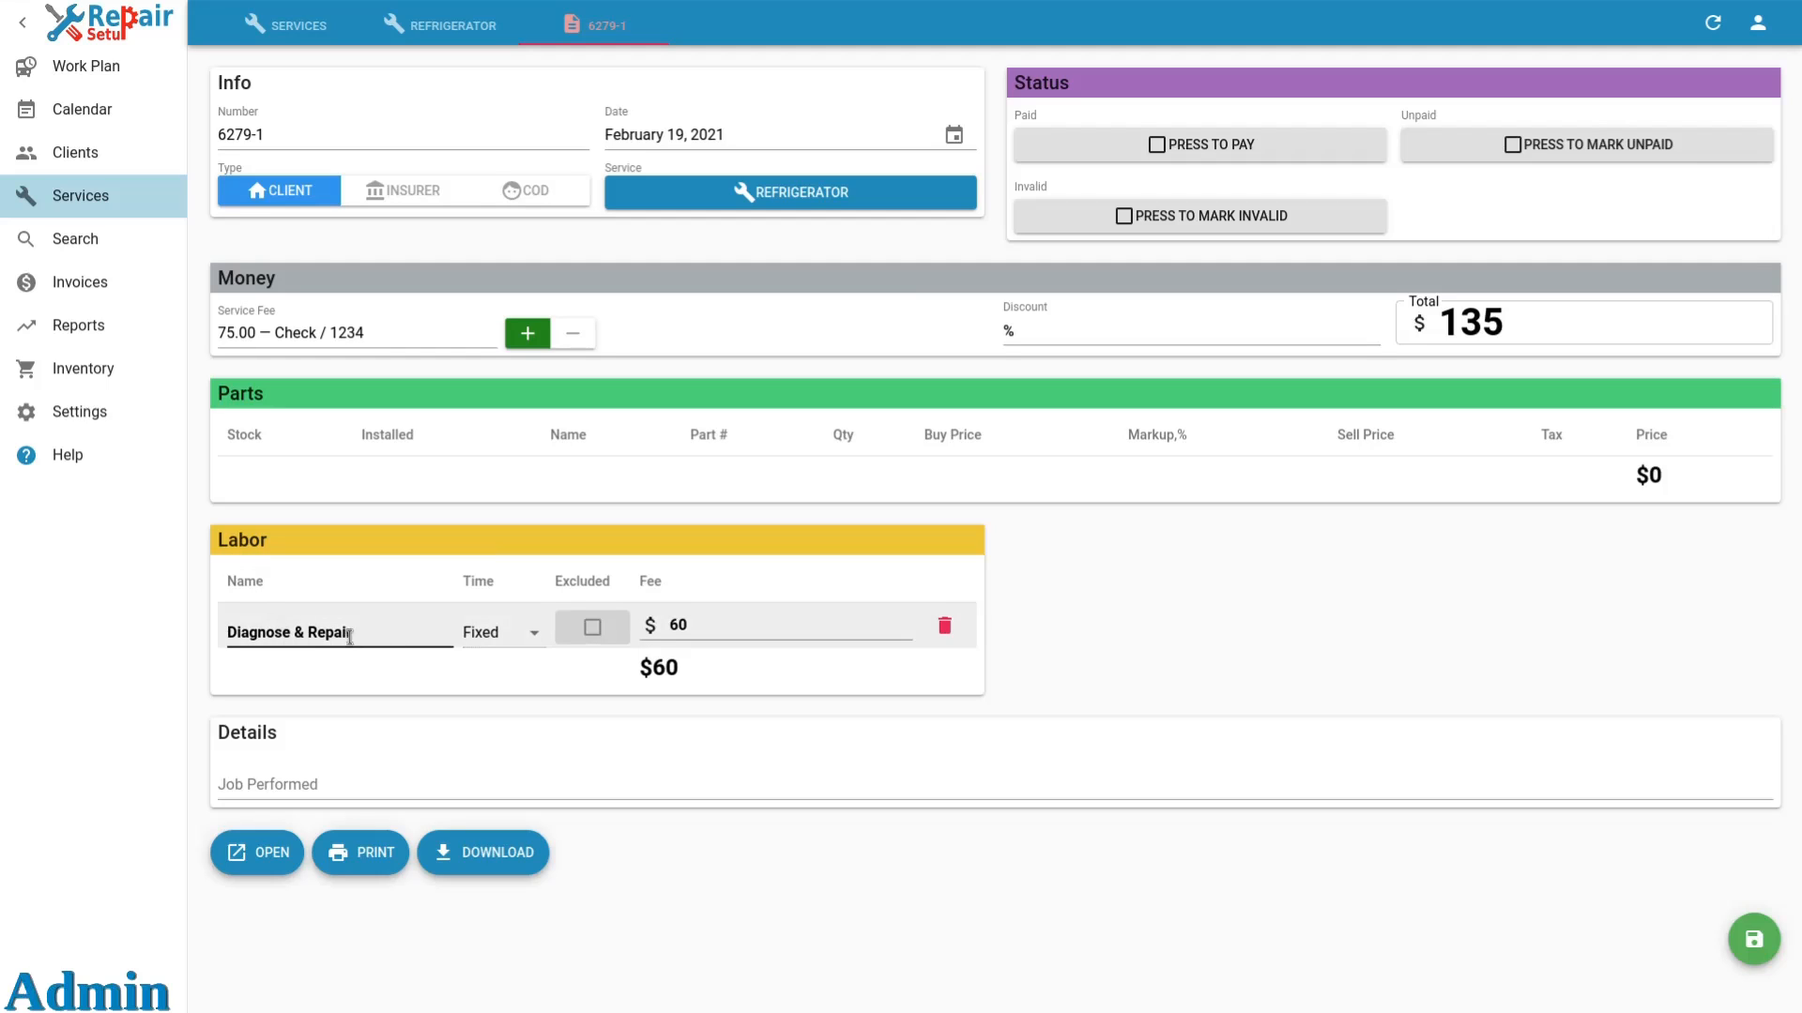
click(946, 628)
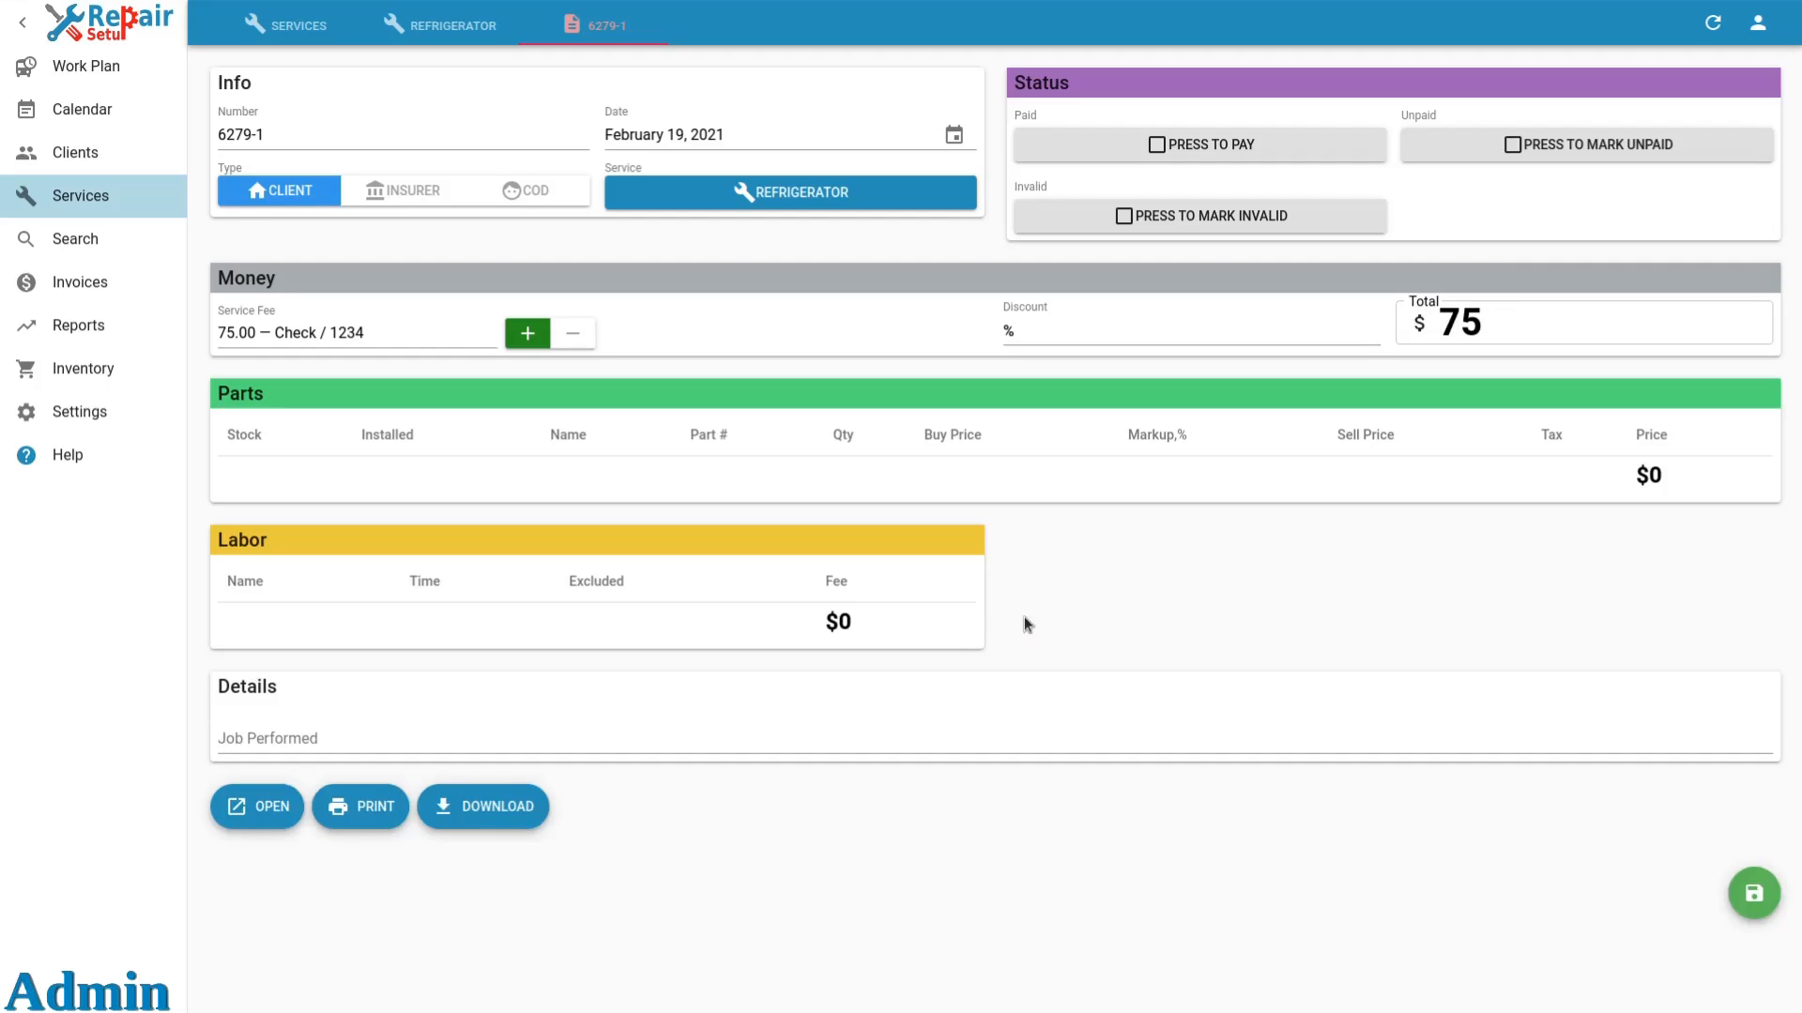
Preview the invoice document, close the preview, and save the invoice.
click(279, 804)
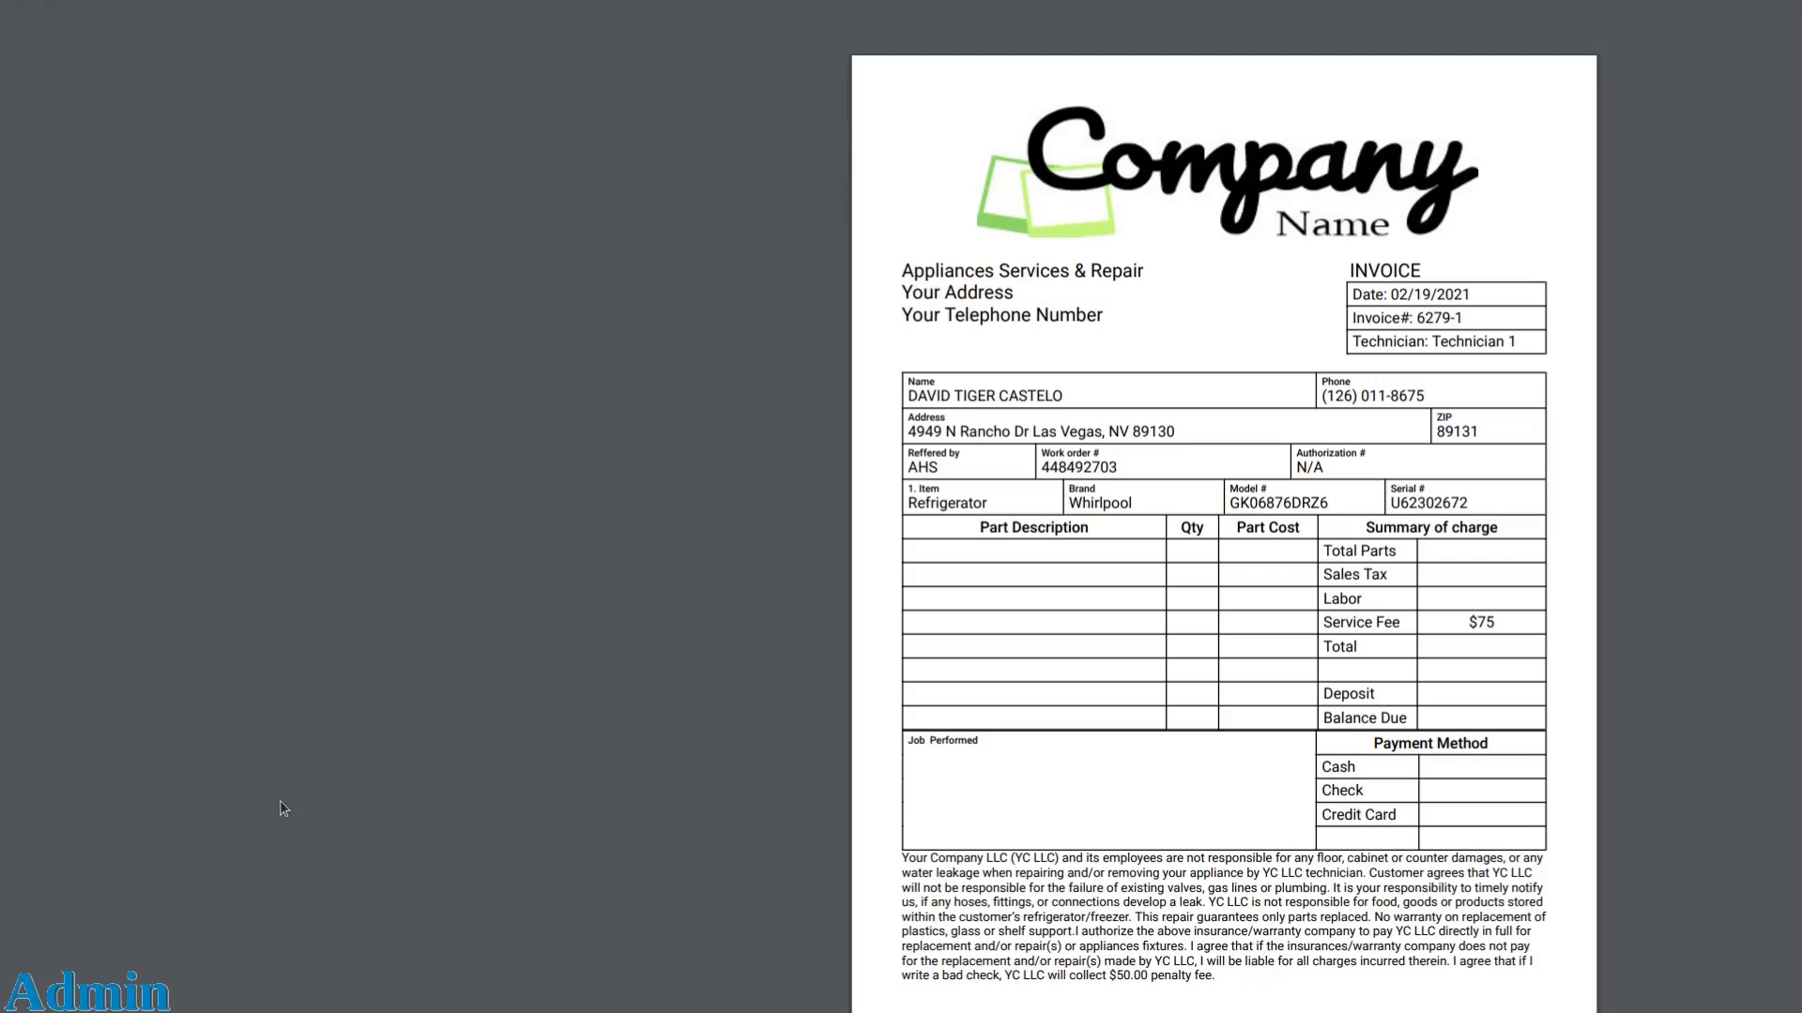
key(Escape)
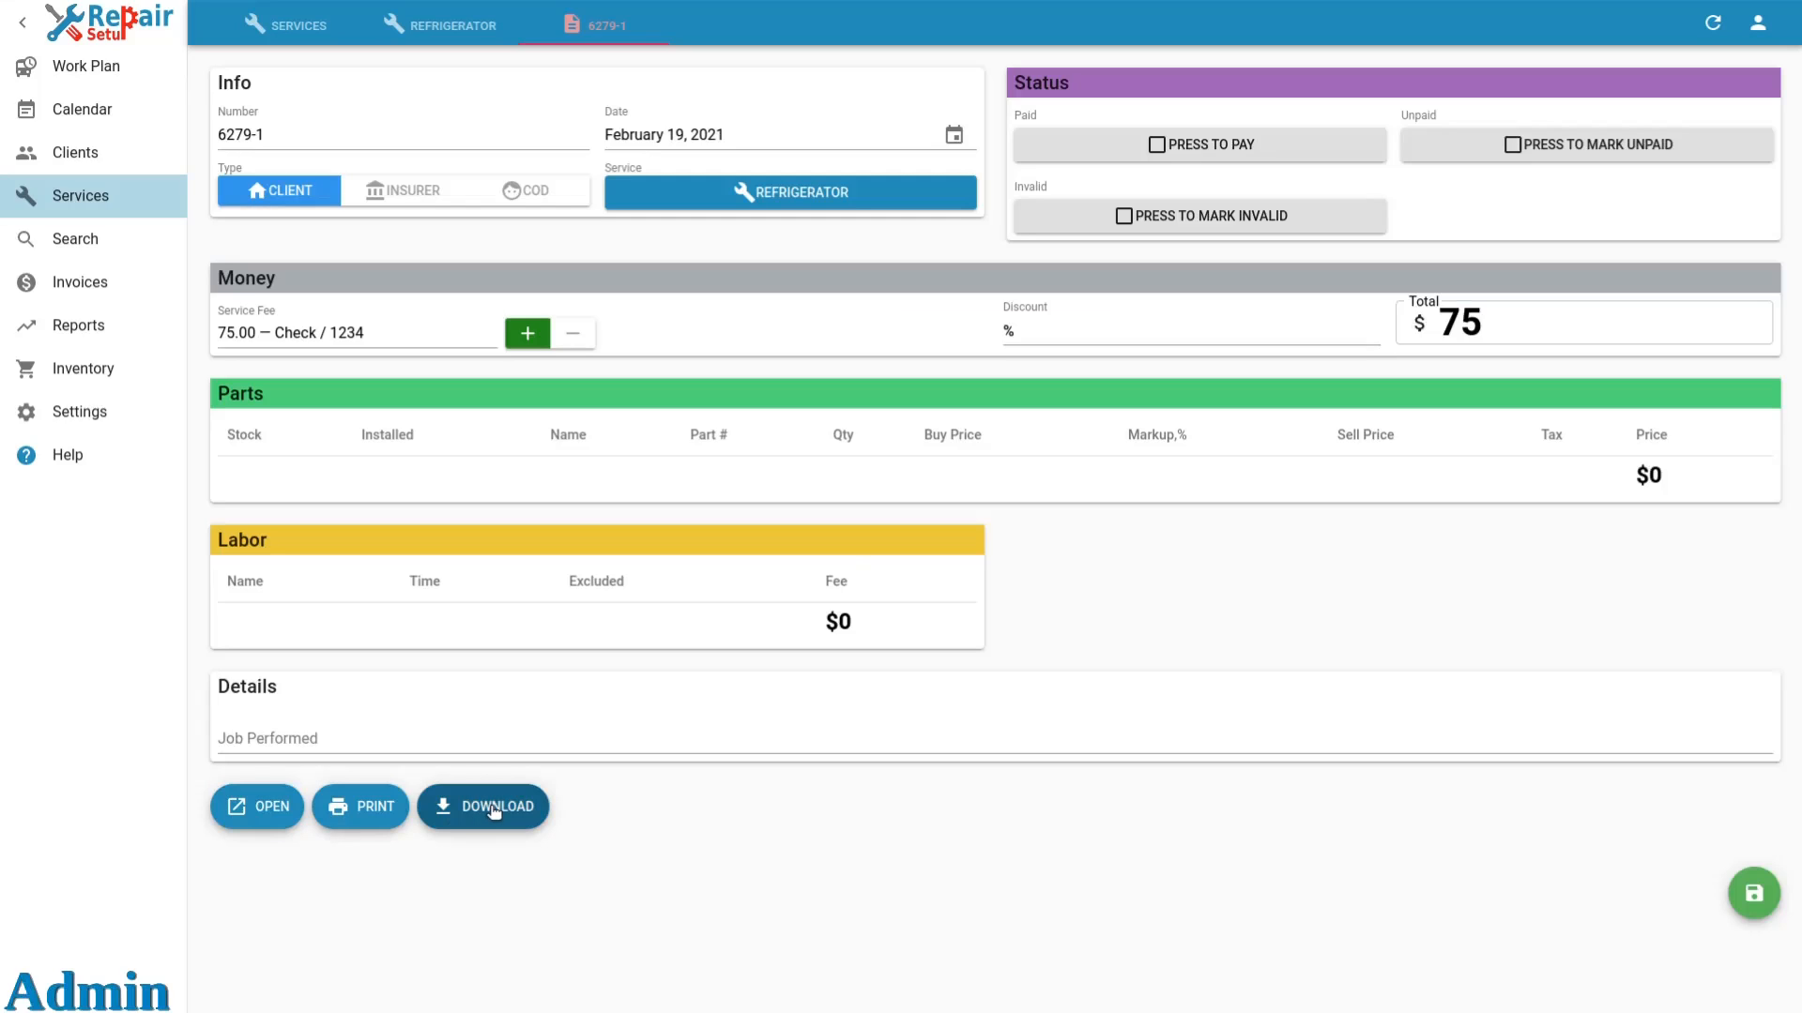
click(1759, 893)
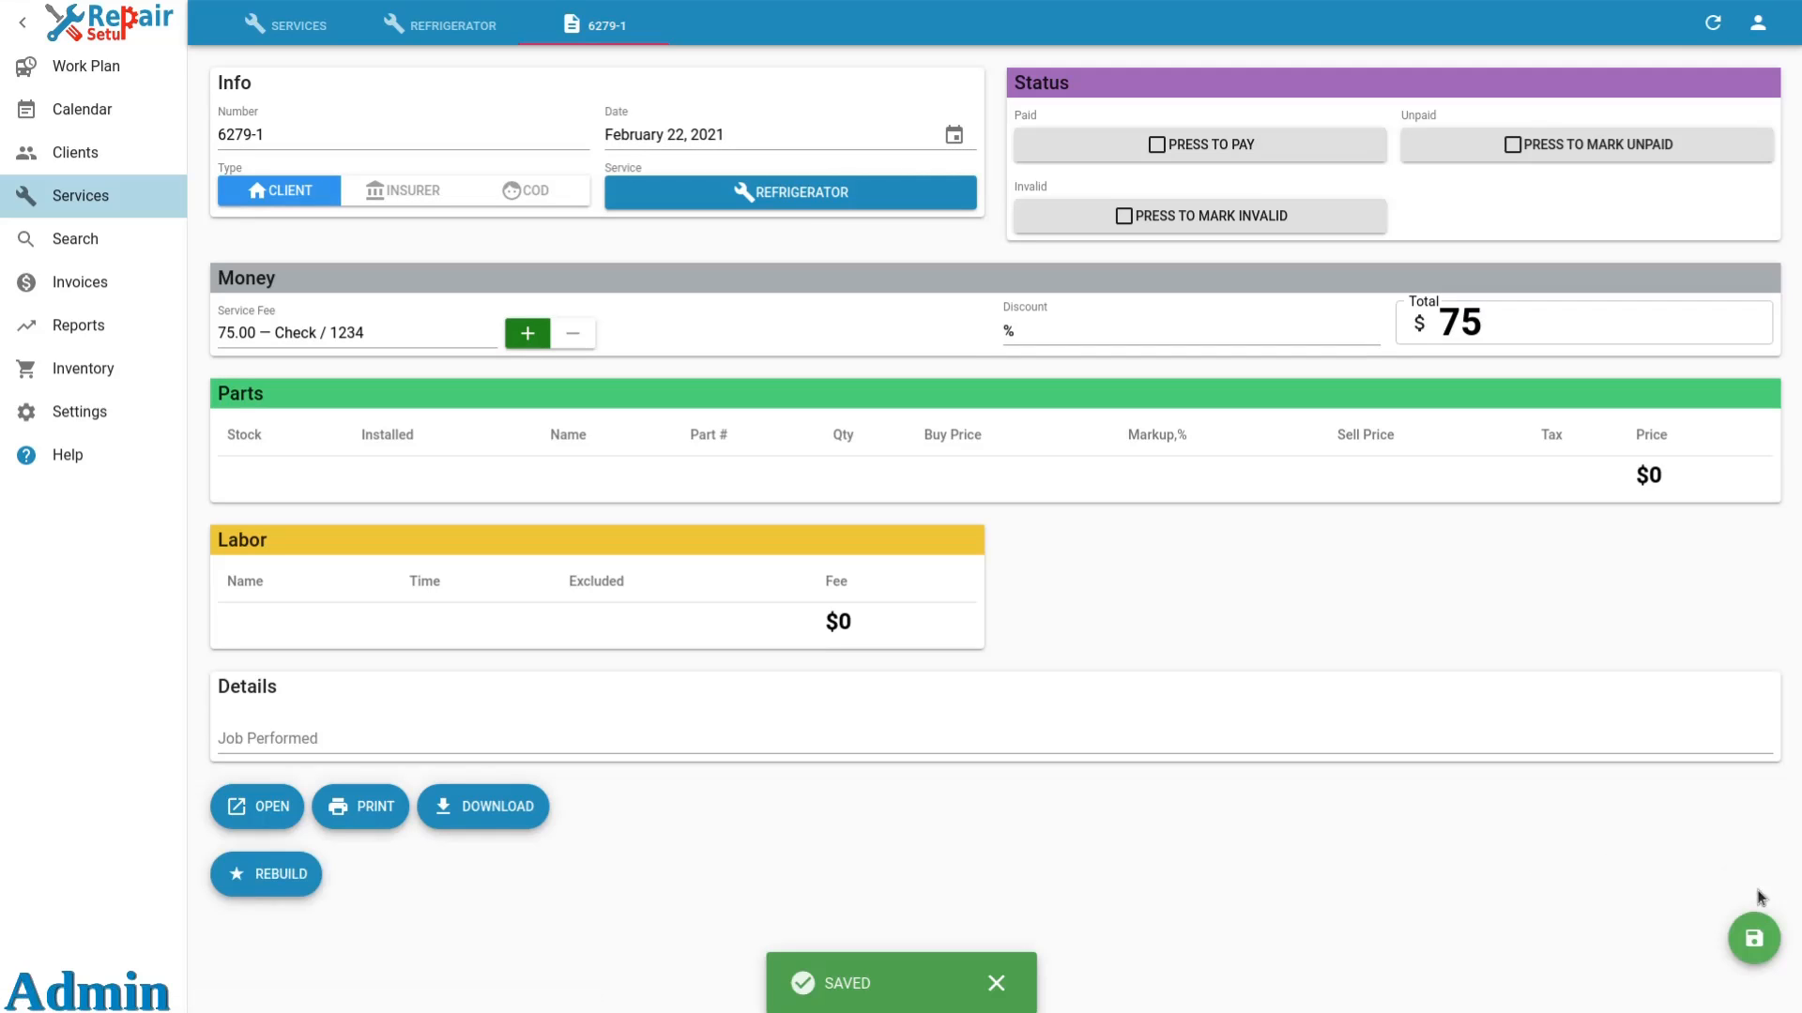
Return to the Refrigerator service order and review its events list for the new invoice entry.
click(460, 30)
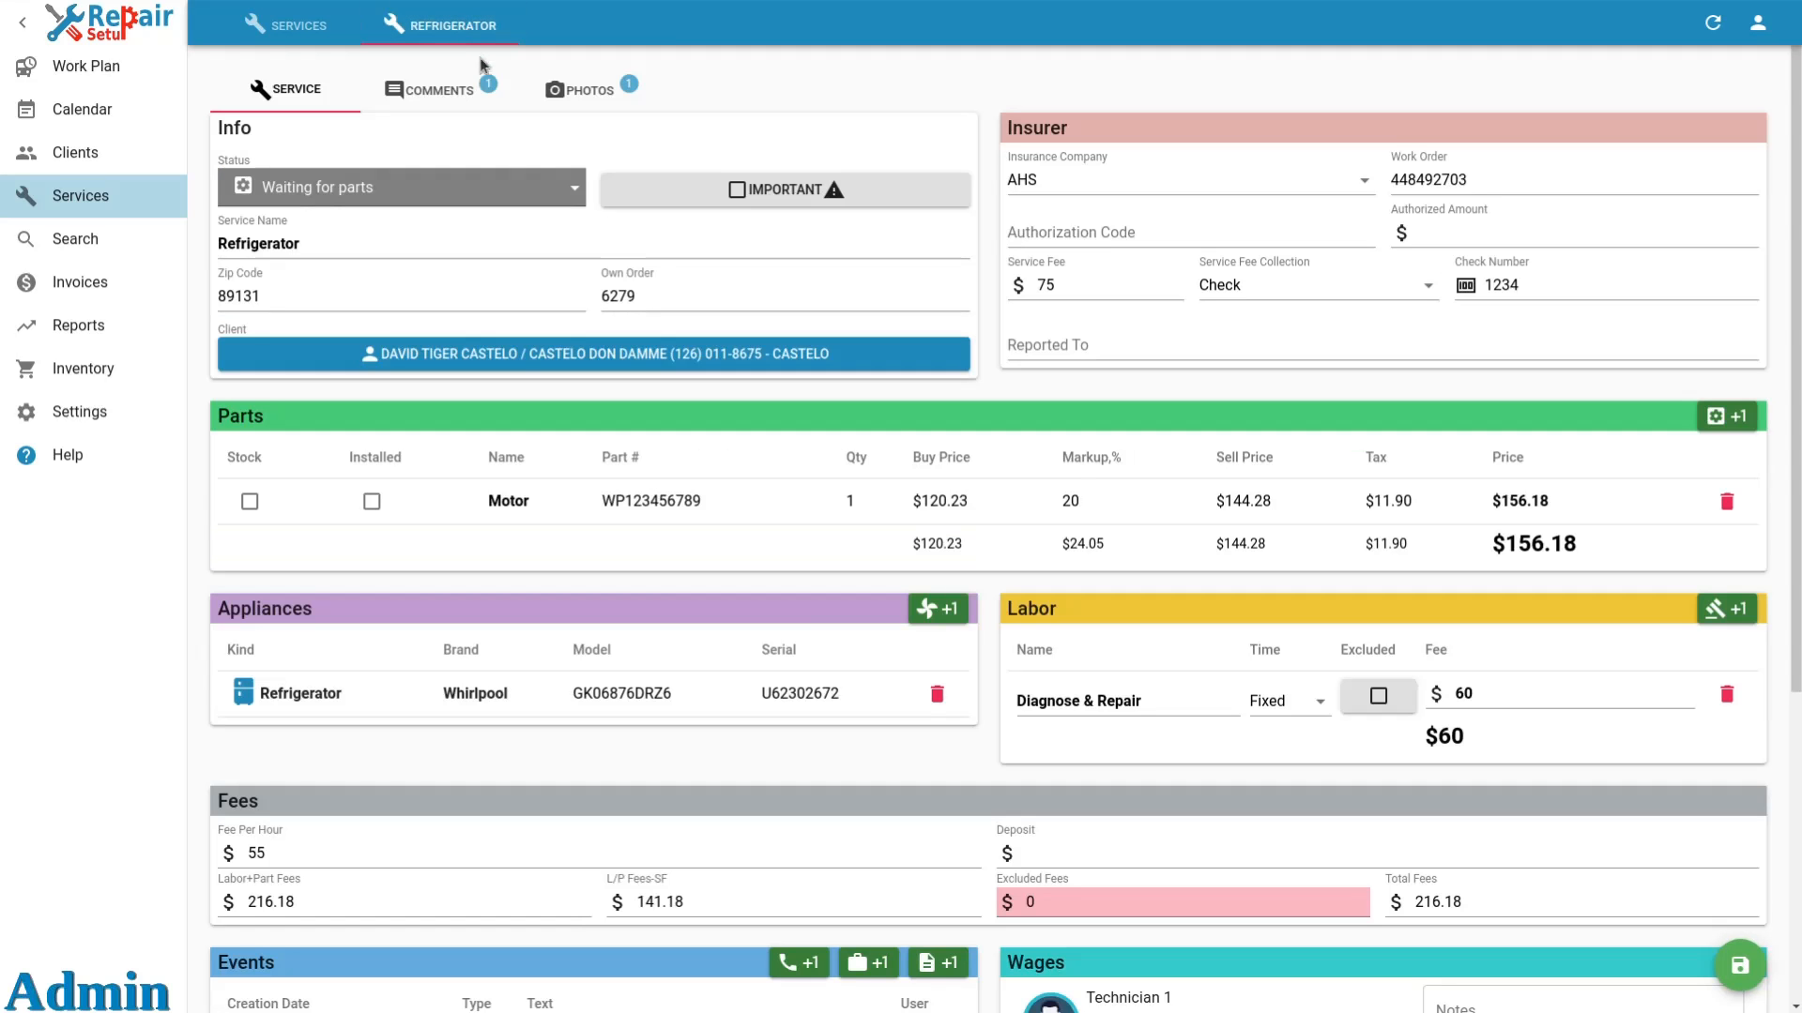
scroll(582, 229, down, 2)
scroll(581, 229, down, 4)
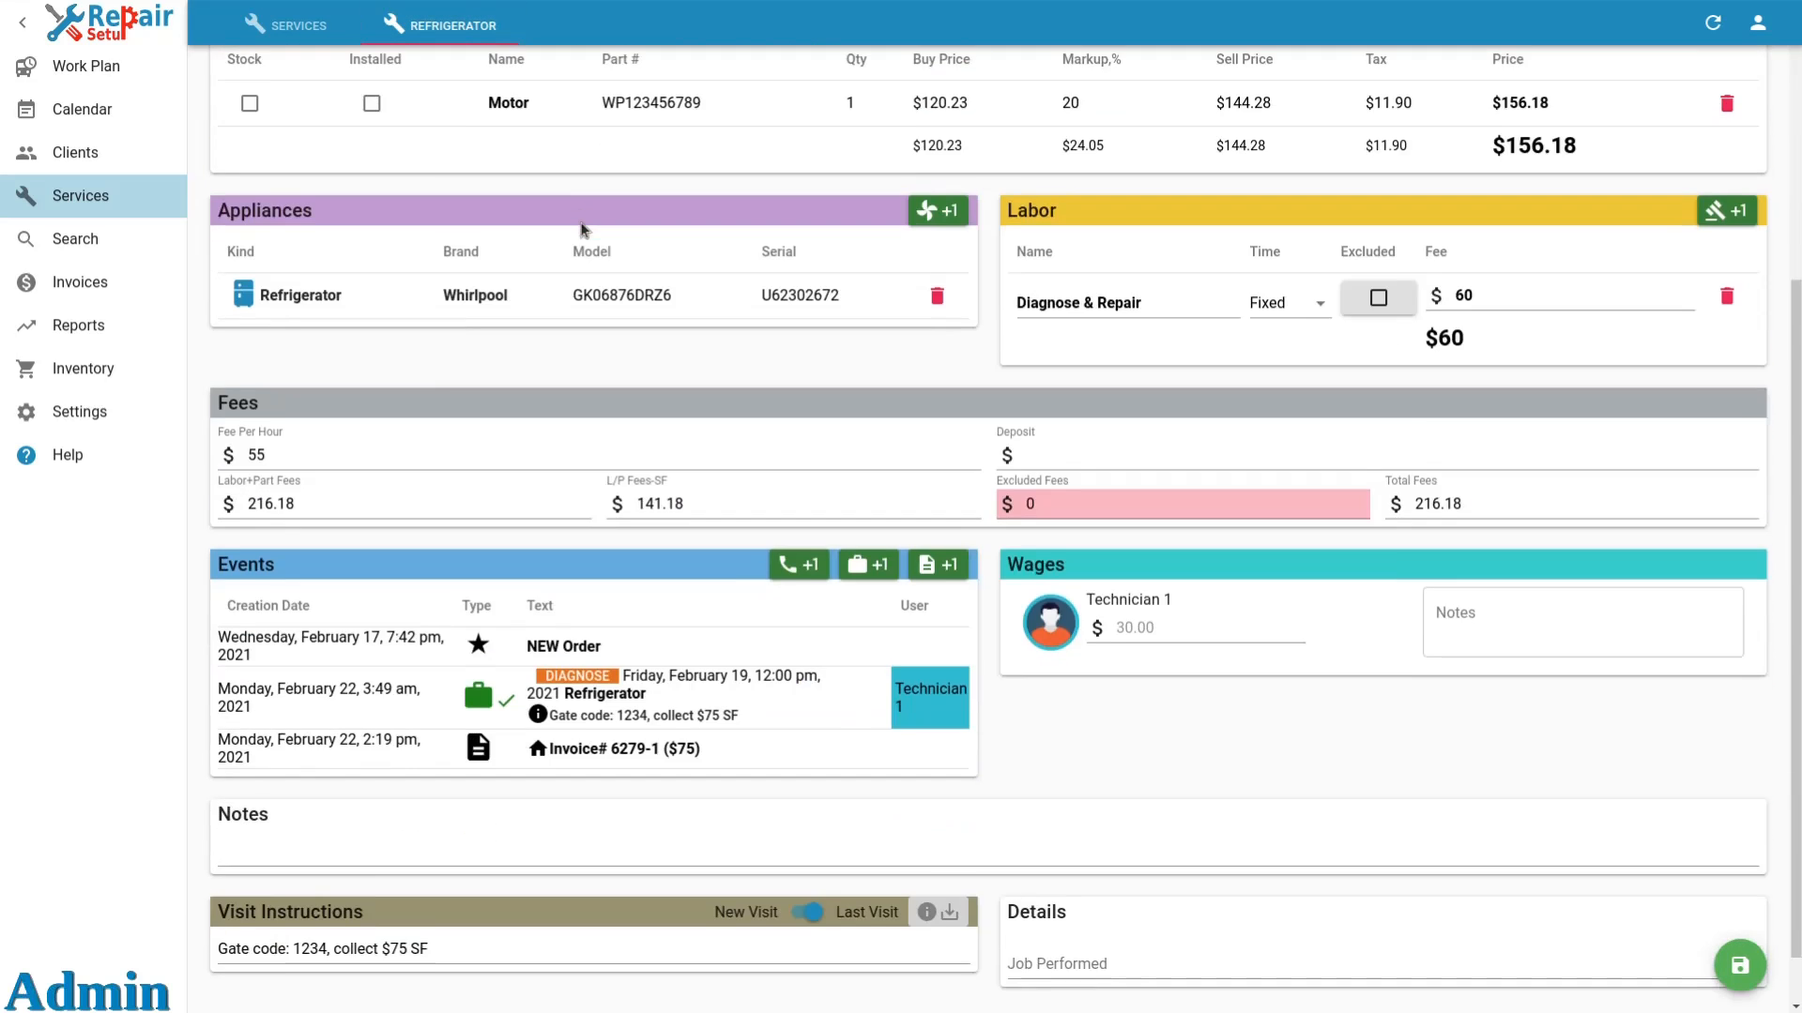